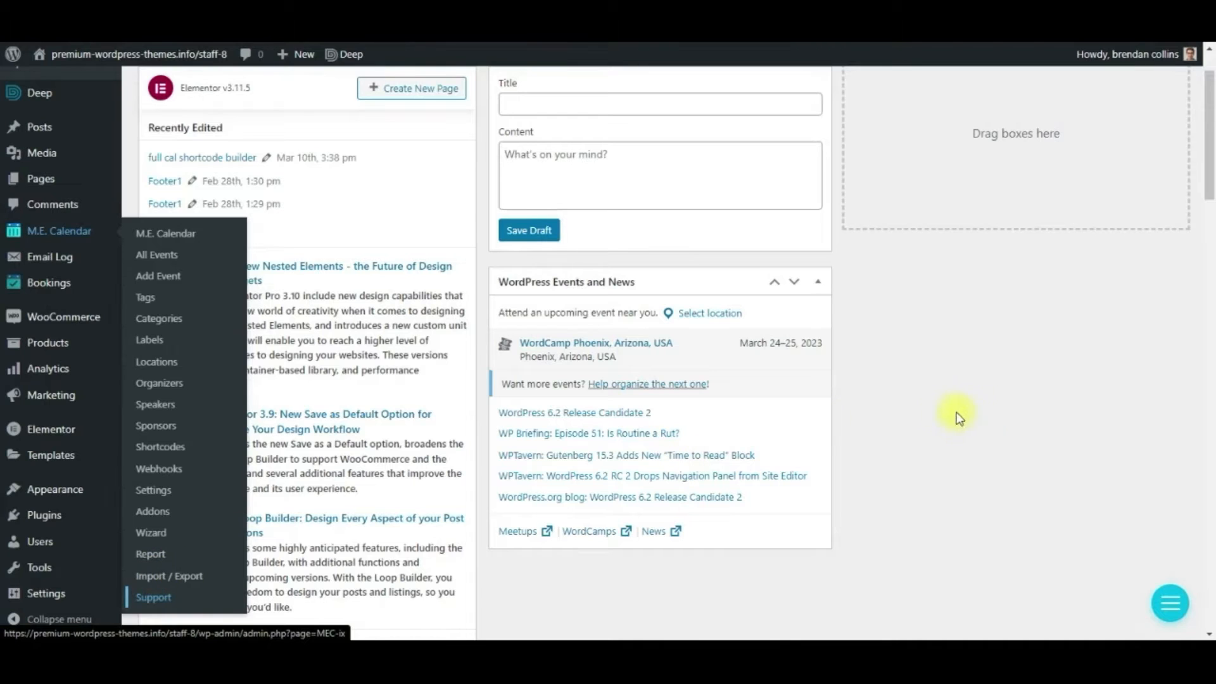
Step: Open the MEC Import / Export page and clear the Google API Key and Calendar ID of the Google Calendar import
{"action": "scroll", "coordinate": [976, 424], "scroll_direction": "up", "scroll_amount": 2}
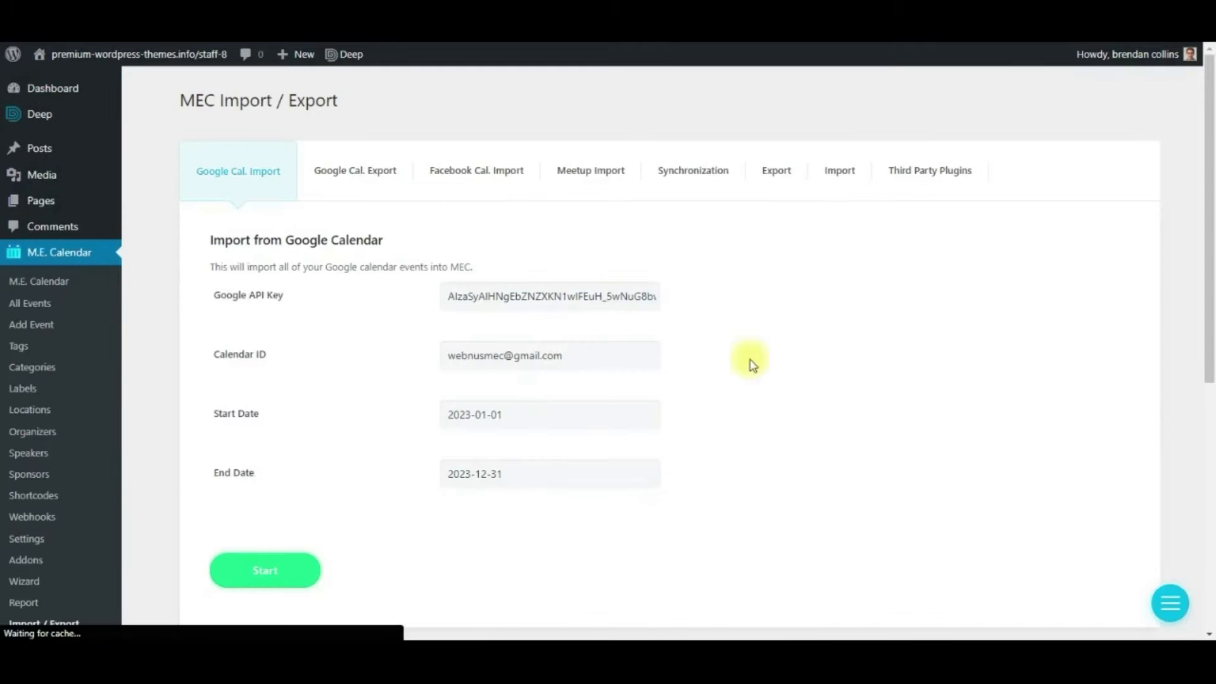
{"action": "left_click_drag", "start_coordinate": [468, 296], "coordinate": [817, 310]}
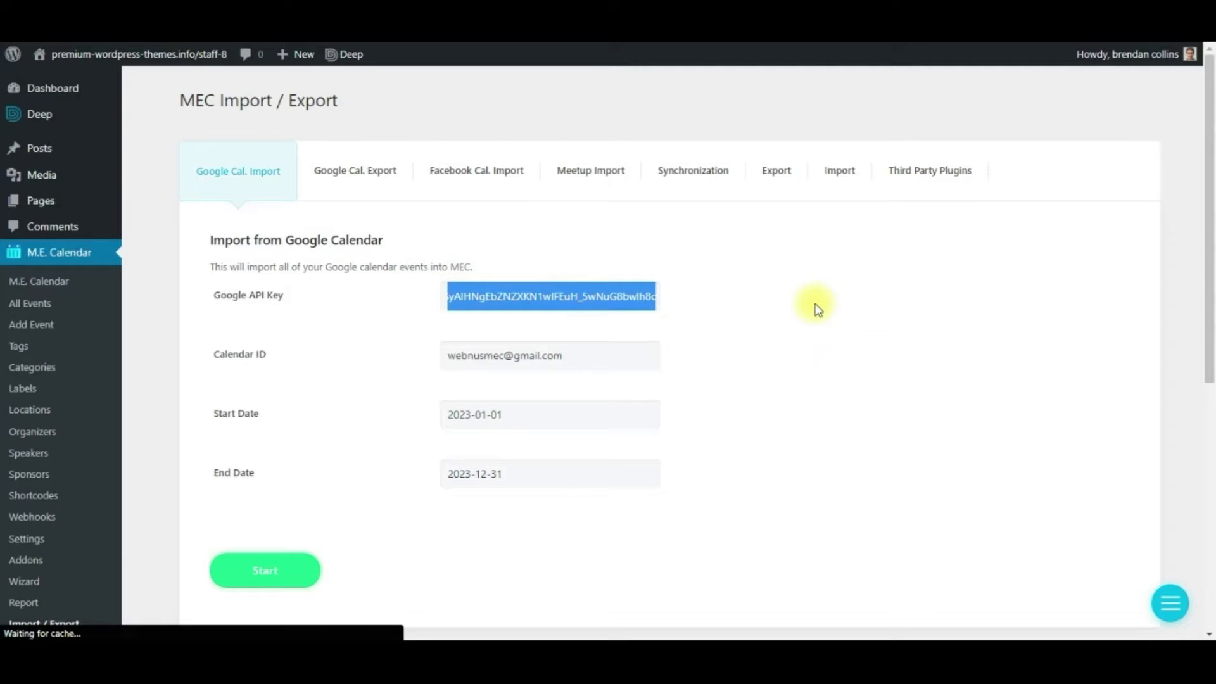
{"action": "key", "text": "BackSpace"}
{"action": "left_click_drag", "start_coordinate": [448, 355], "coordinate": [720, 366]}
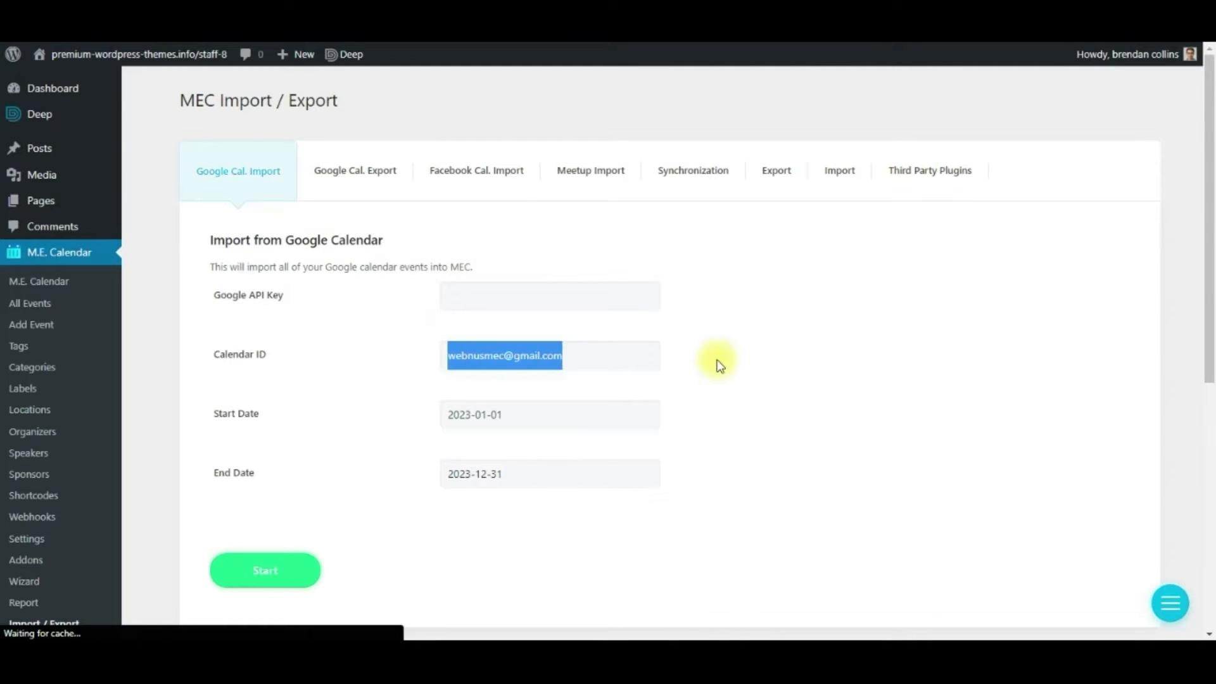
{"action": "key", "text": "BackSpace"}
Step: Switch to Google Cloud and create a new project named import-export
{"action": "left_click", "coordinate": [254, 13]}
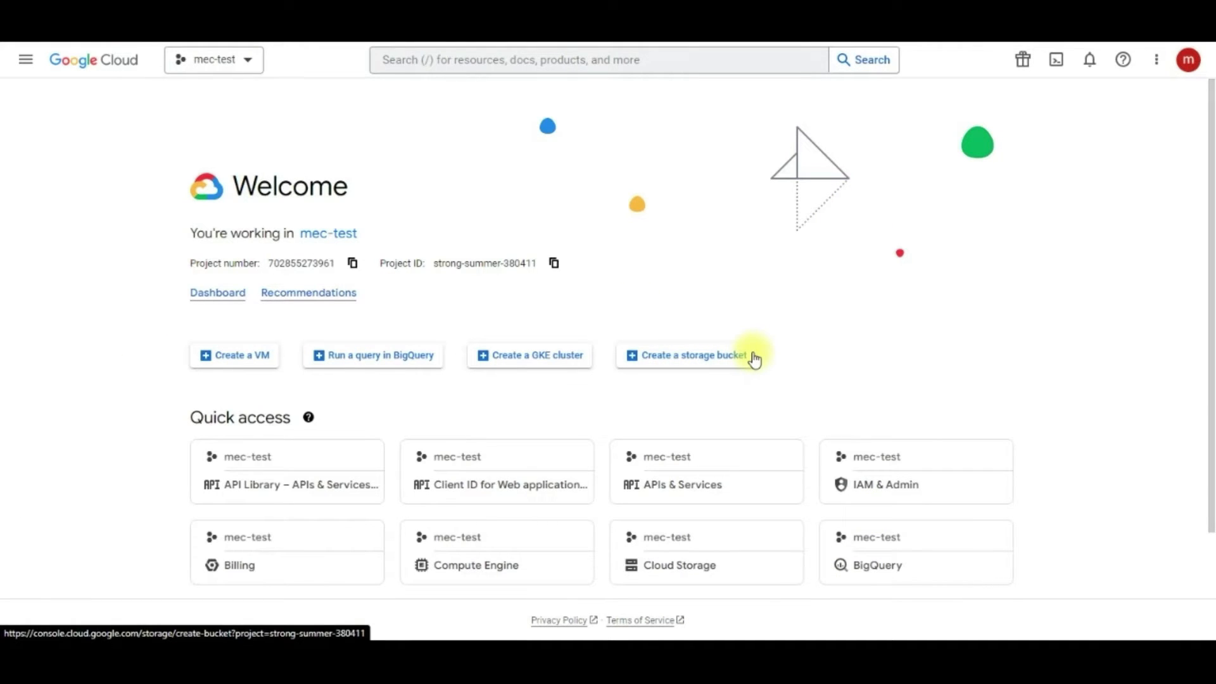
{"action": "left_click", "coordinate": [252, 60]}
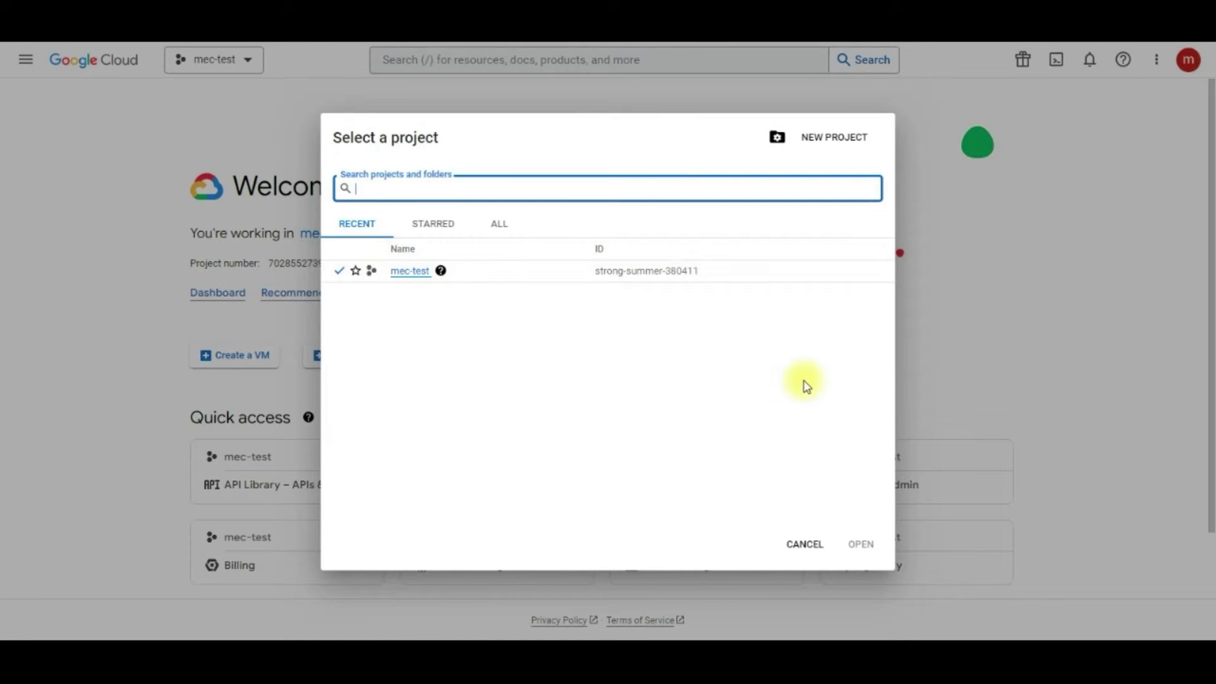
{"action": "left_click", "coordinate": [839, 139]}
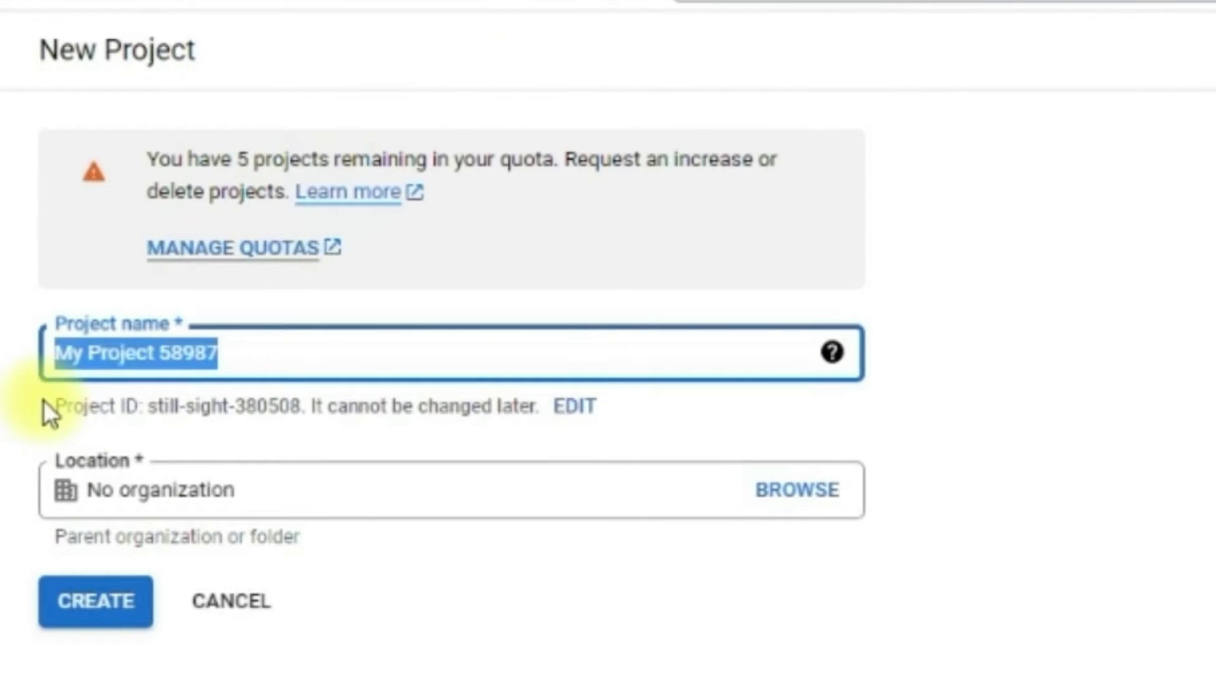
{"action": "type", "text": "impo"}
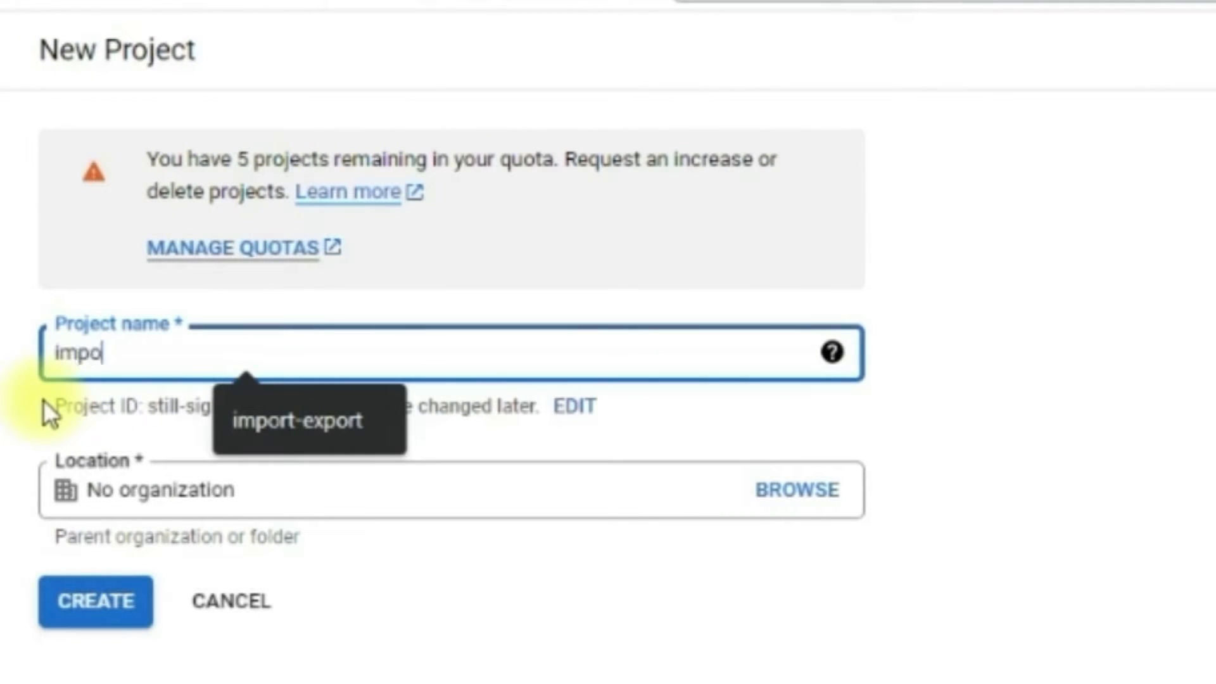
{"action": "type", "text": "rt-export"}
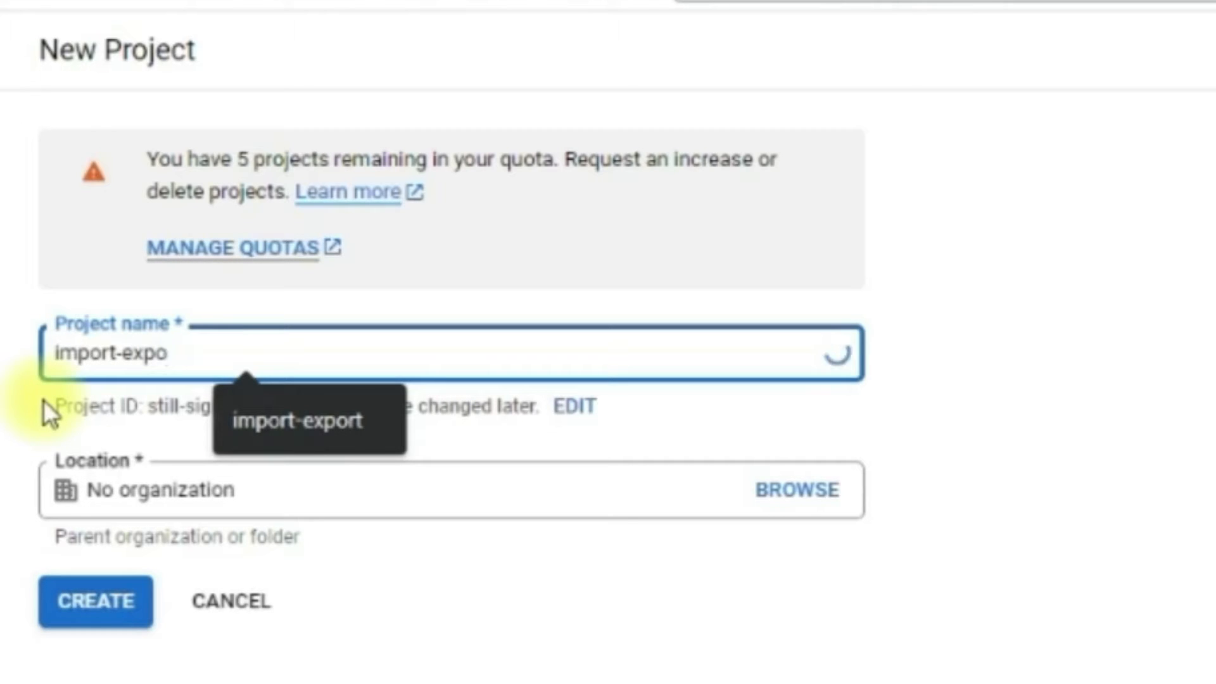
{"action": "left_click", "coordinate": [93, 590]}
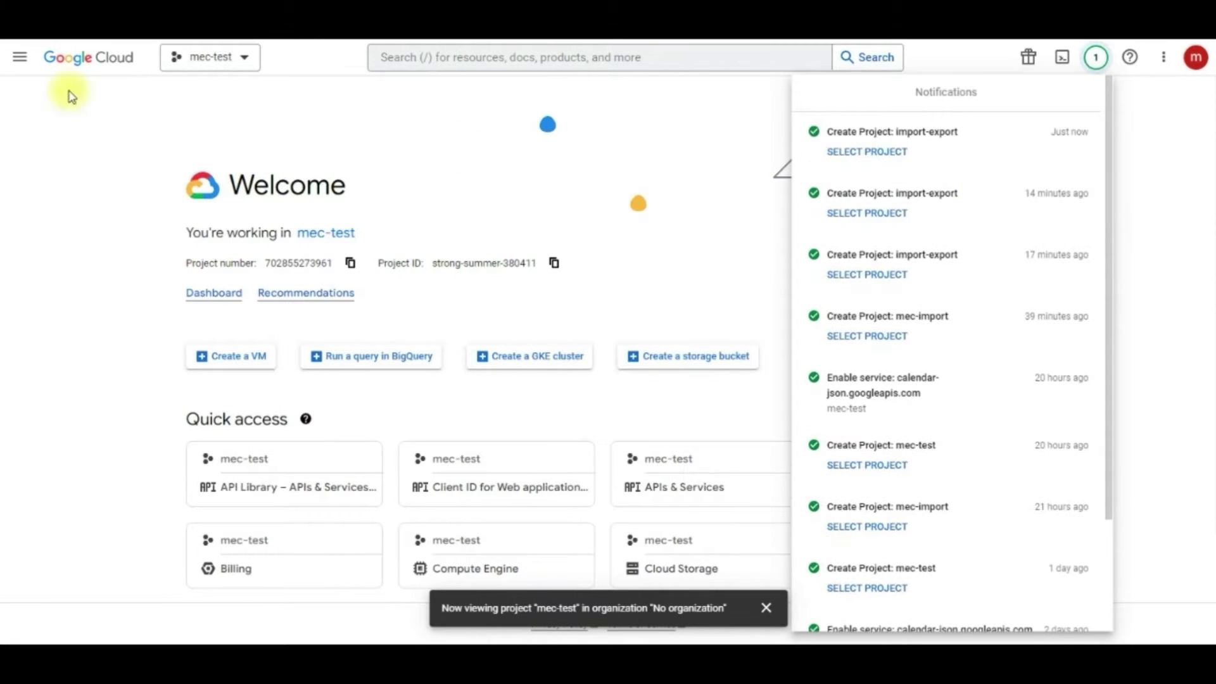
Step: Dismiss the notifications and make import-export the active project
{"action": "left_click", "coordinate": [49, 152]}
{"action": "left_click", "coordinate": [235, 64]}
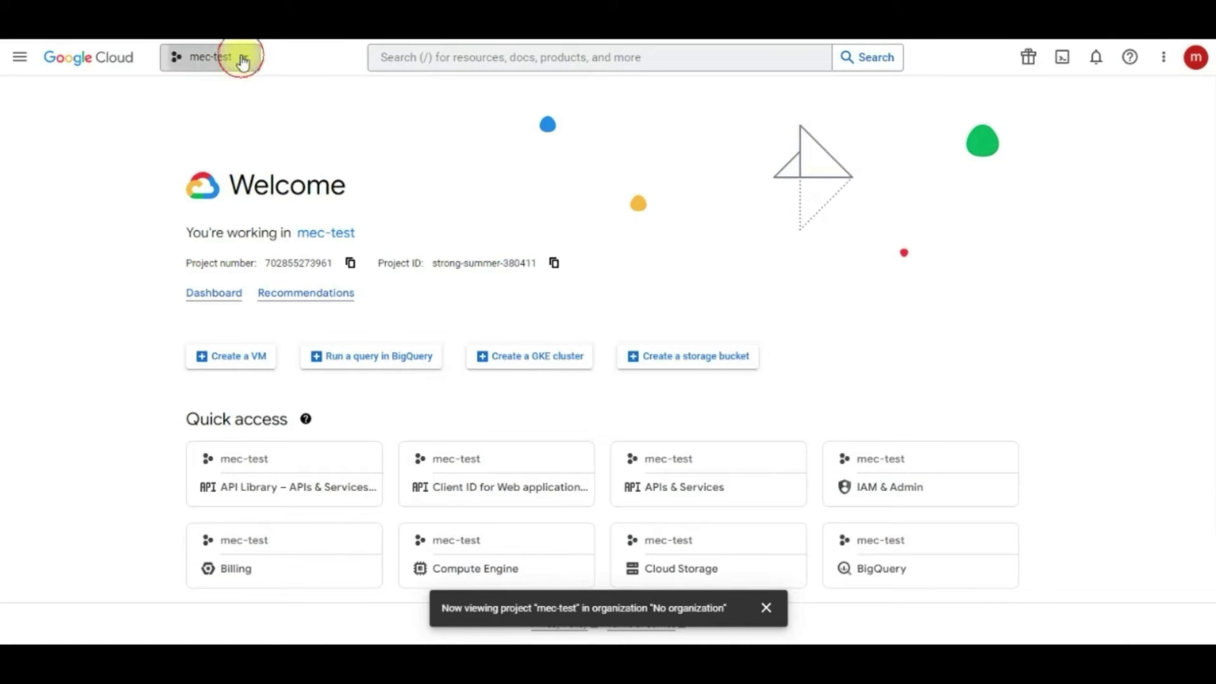
{"action": "left_click", "coordinate": [417, 271]}
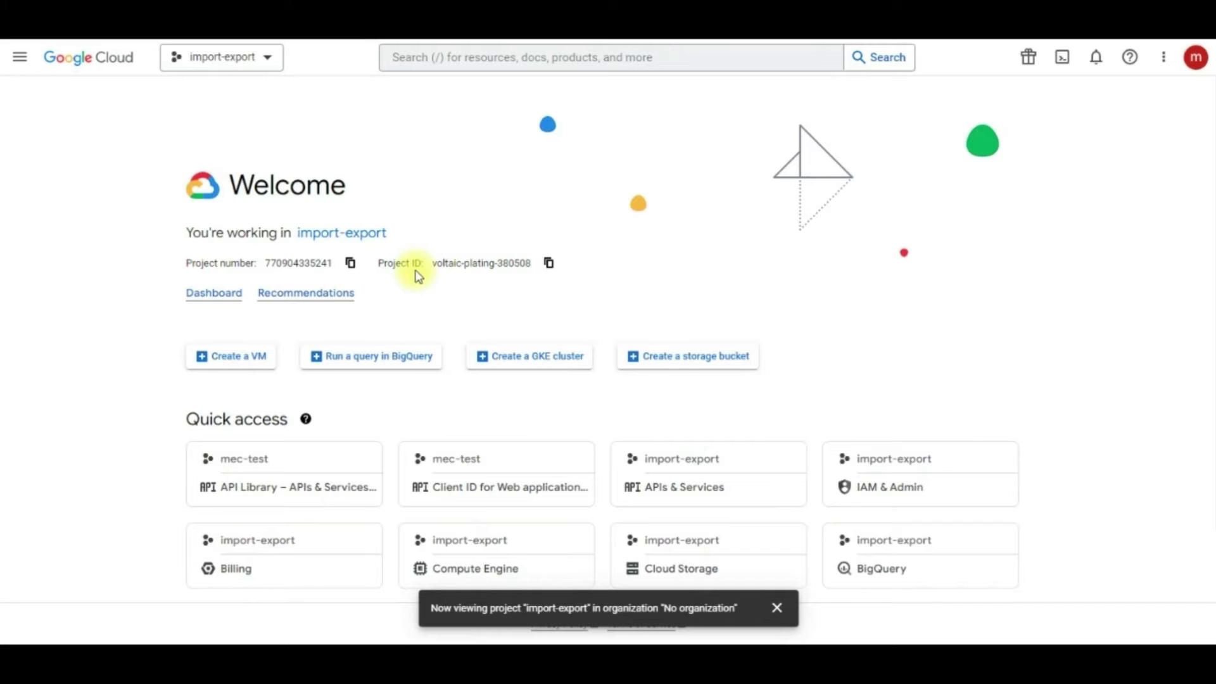
Step: Open the Enabled APIs & services page of the import-export project and look through its API list
{"action": "left_click", "coordinate": [18, 64]}
{"action": "mouse_move", "coordinate": [79, 255]}
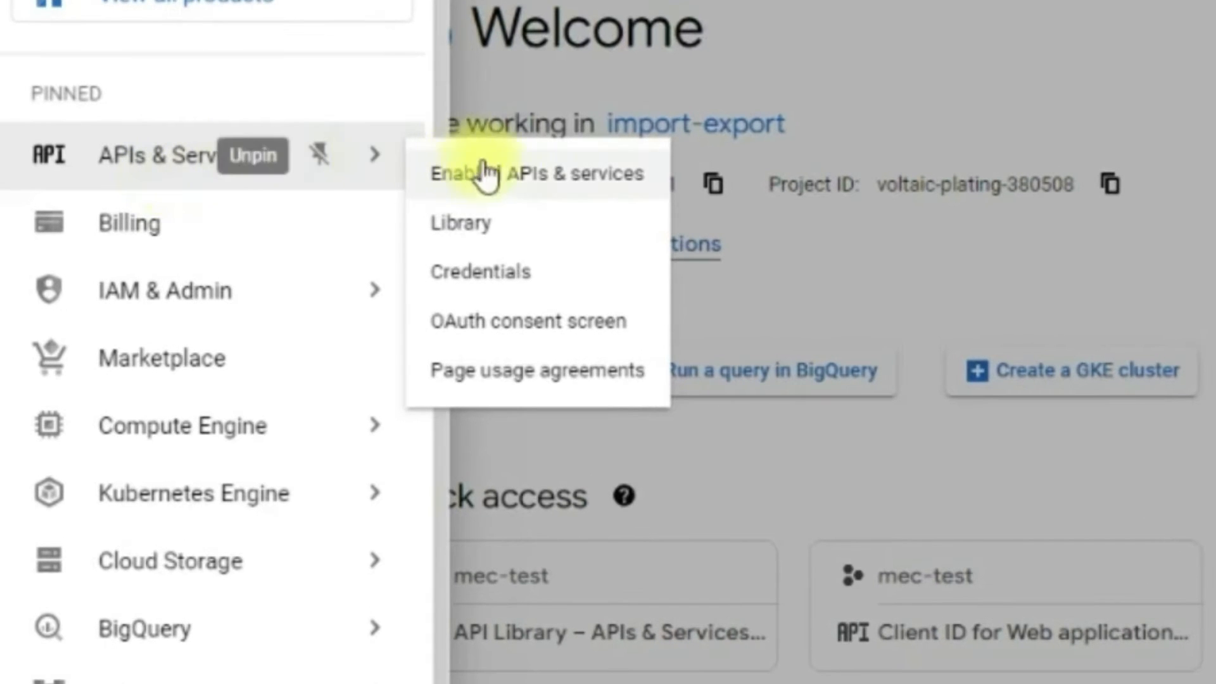
{"action": "left_click", "coordinate": [539, 194]}
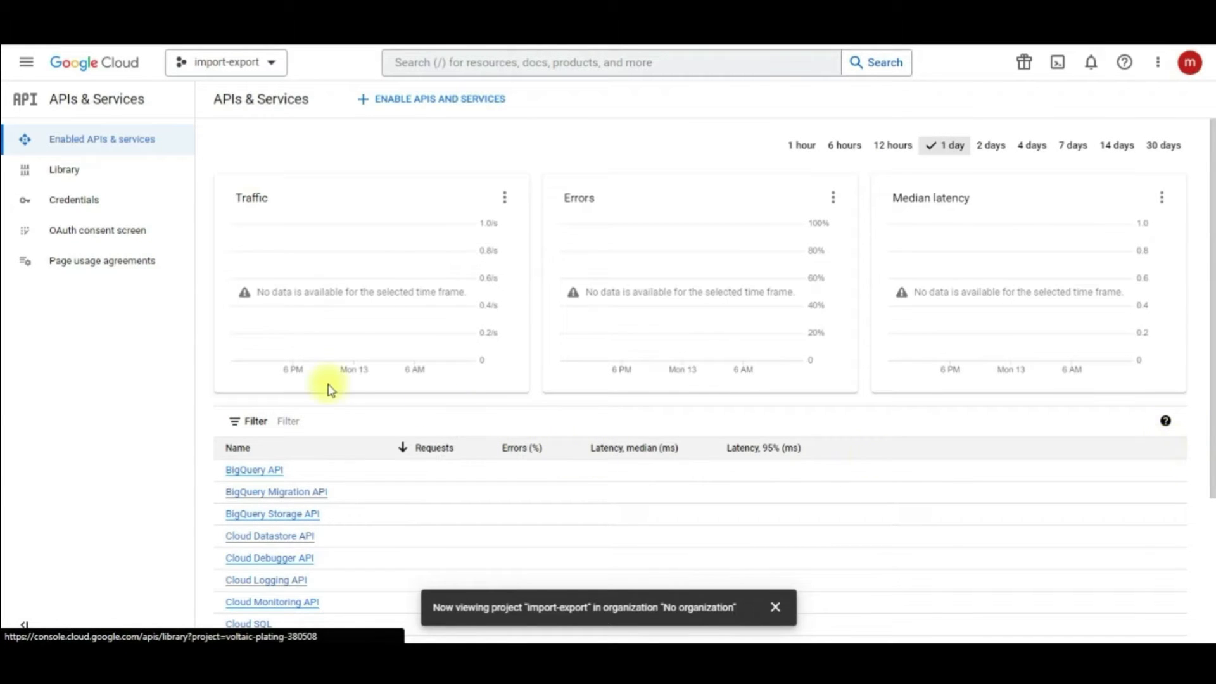
{"action": "scroll", "coordinate": [346, 453], "scroll_direction": "down", "scroll_amount": 3}
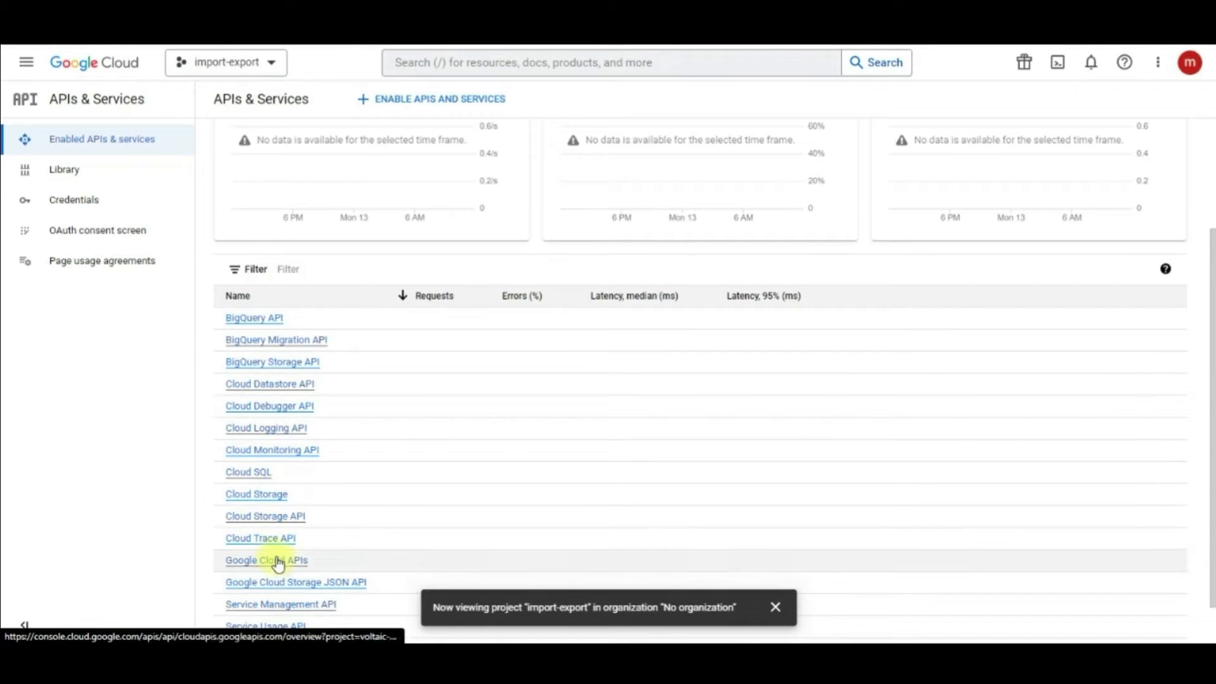
{"action": "scroll", "coordinate": [294, 382], "scroll_direction": "up", "scroll_amount": 1}
{"action": "scroll", "coordinate": [294, 382], "scroll_direction": "up", "scroll_amount": 3}
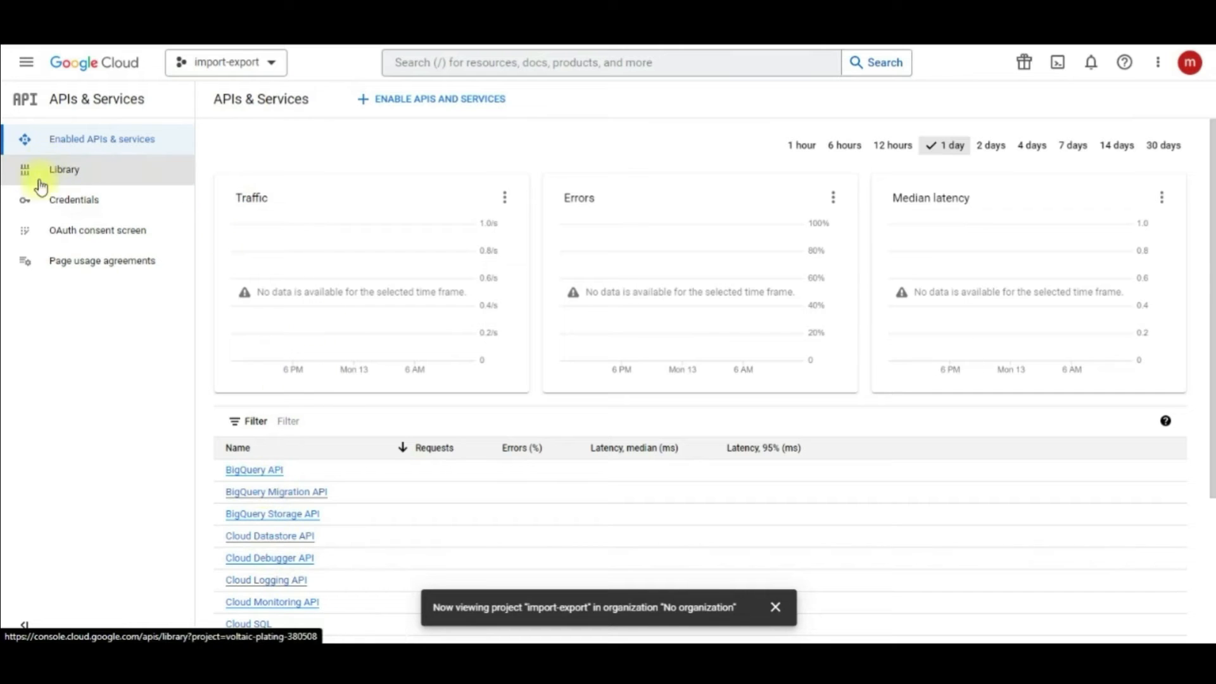
Step: Find the Google Calendar API in the API Library's Google Workspace section and enable it for the project
{"action": "left_click", "coordinate": [67, 177]}
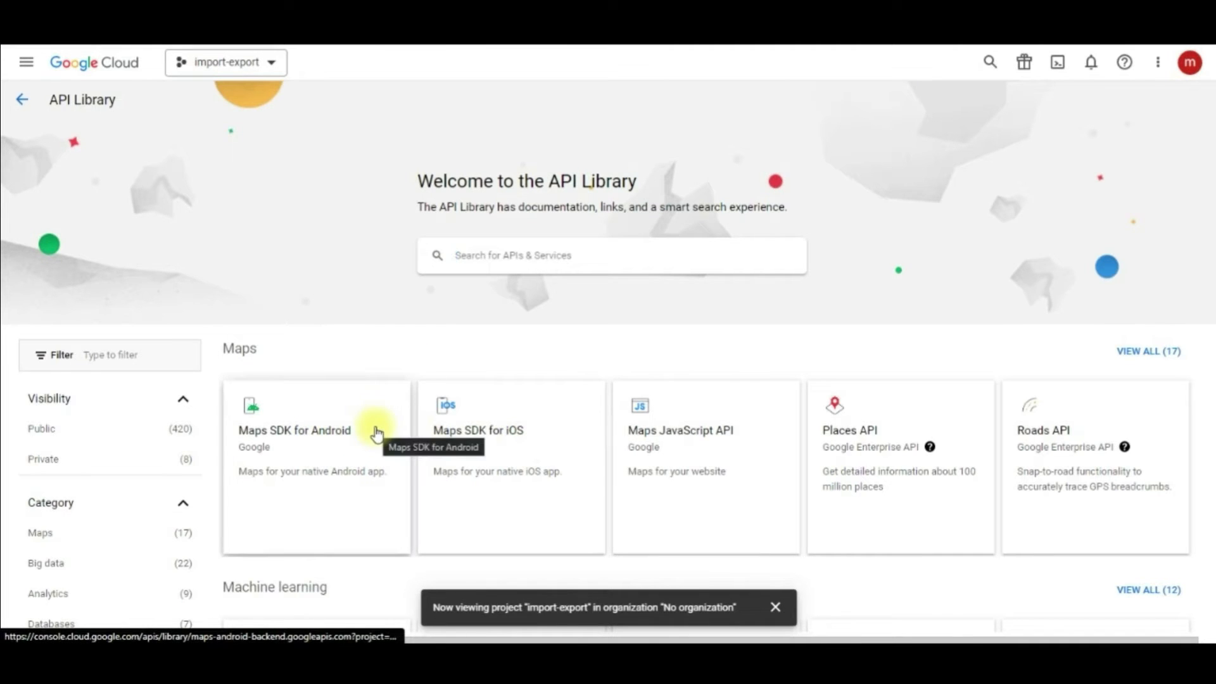
{"action": "scroll", "coordinate": [497, 380], "scroll_direction": "down", "scroll_amount": 8}
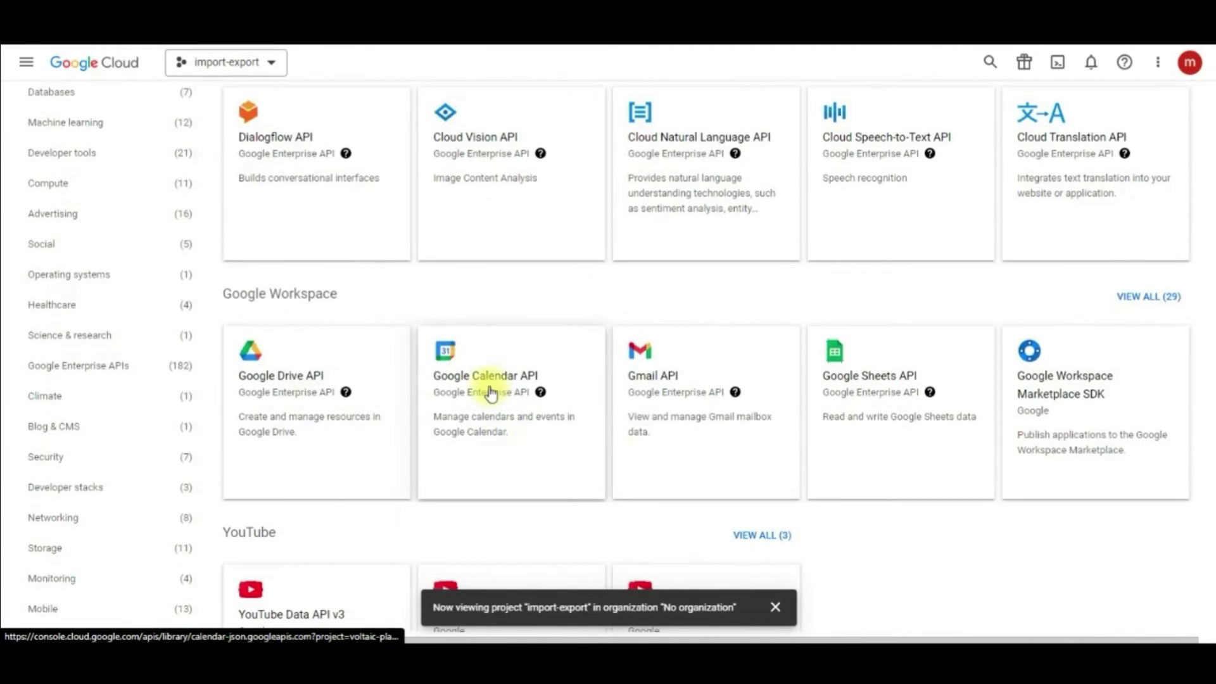
{"action": "left_click", "coordinate": [490, 389]}
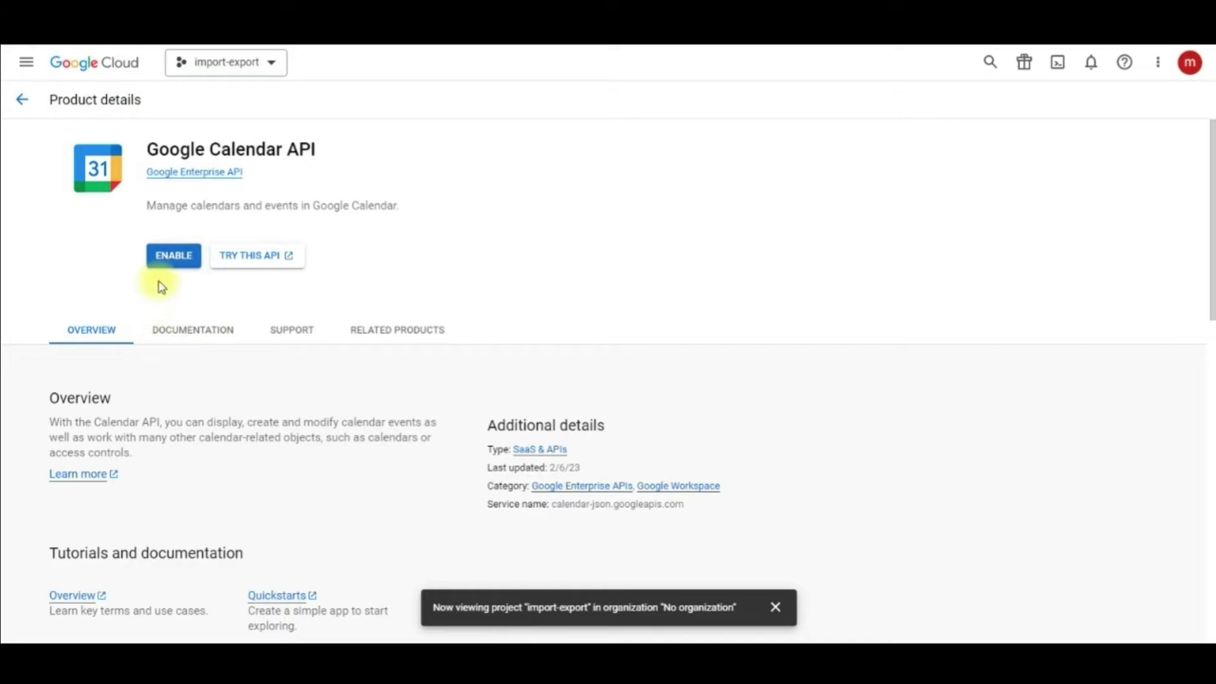
{"action": "left_click", "coordinate": [178, 257]}
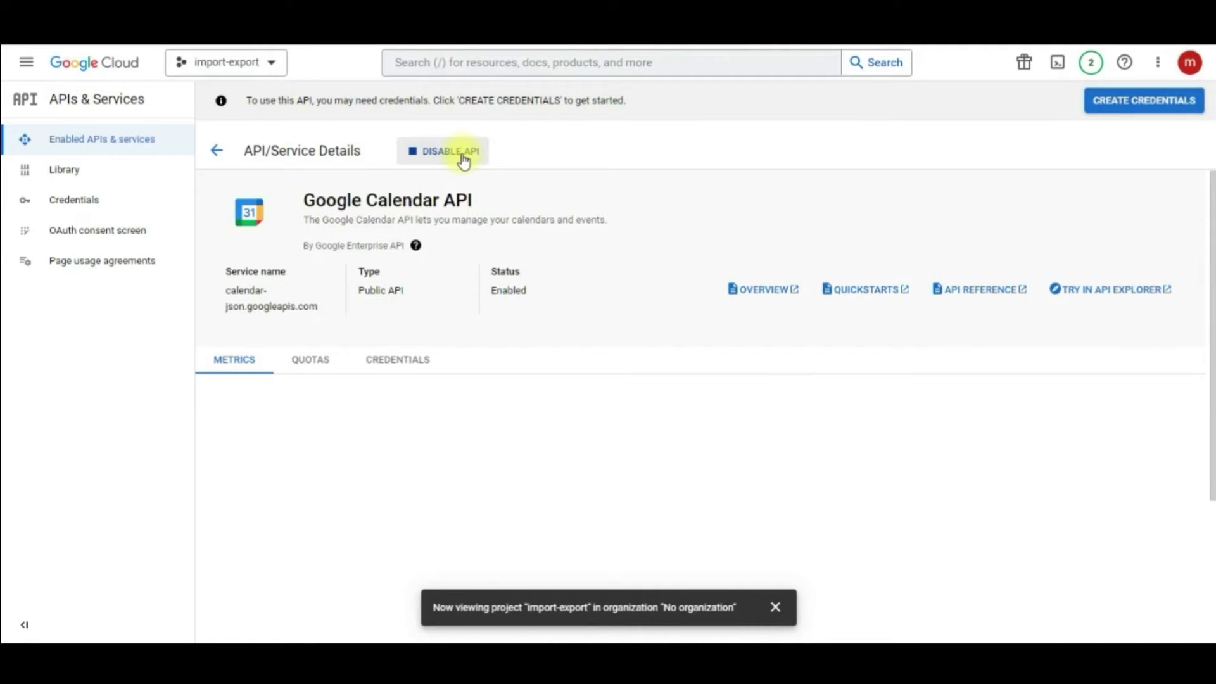
Step: Create an API key in the project's credentials and copy it
{"action": "left_click", "coordinate": [80, 209]}
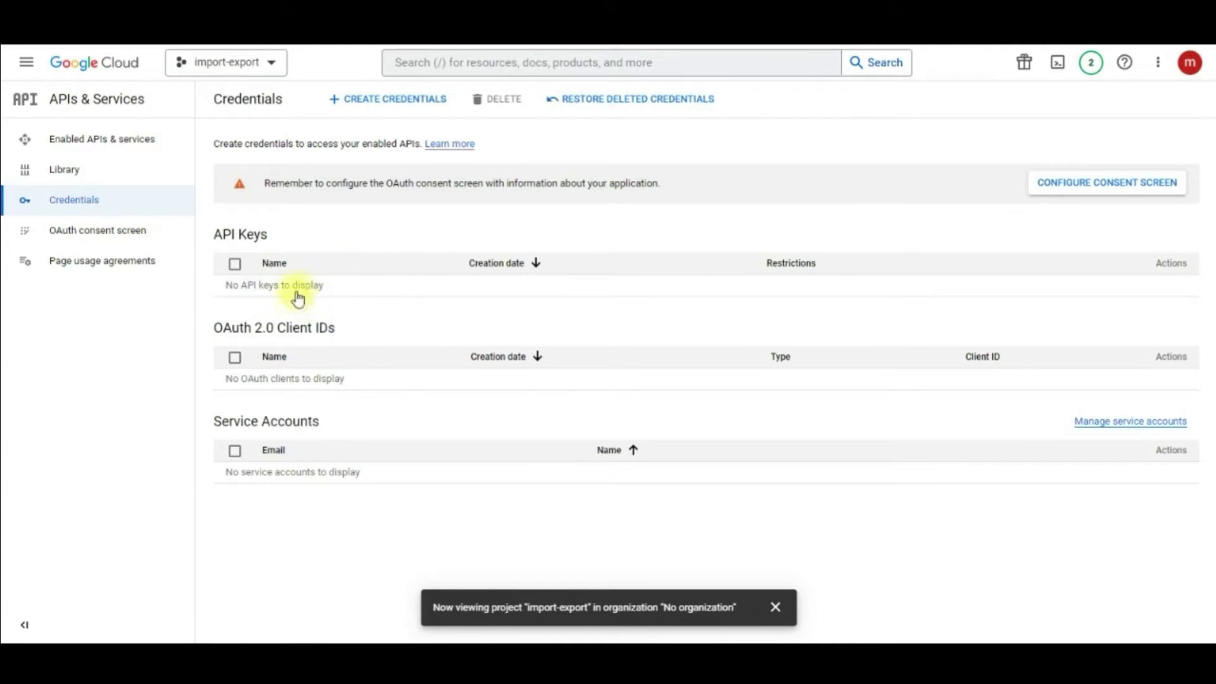
{"action": "left_click", "coordinate": [399, 109]}
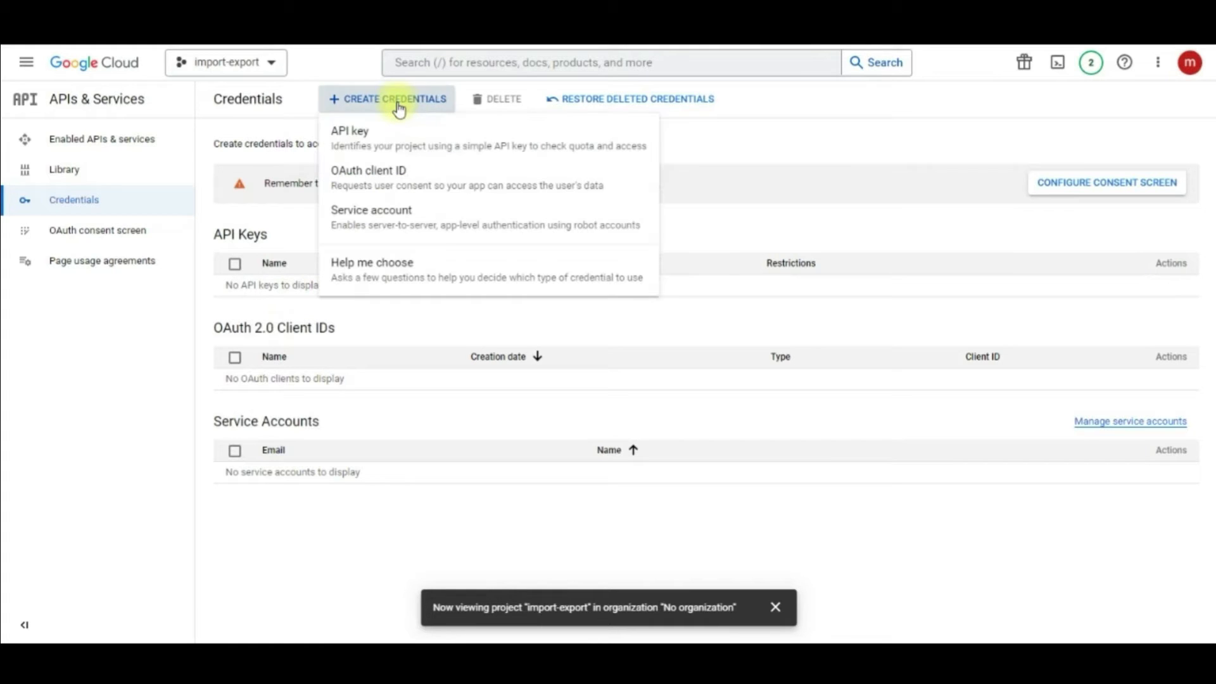
{"action": "left_click", "coordinate": [417, 147]}
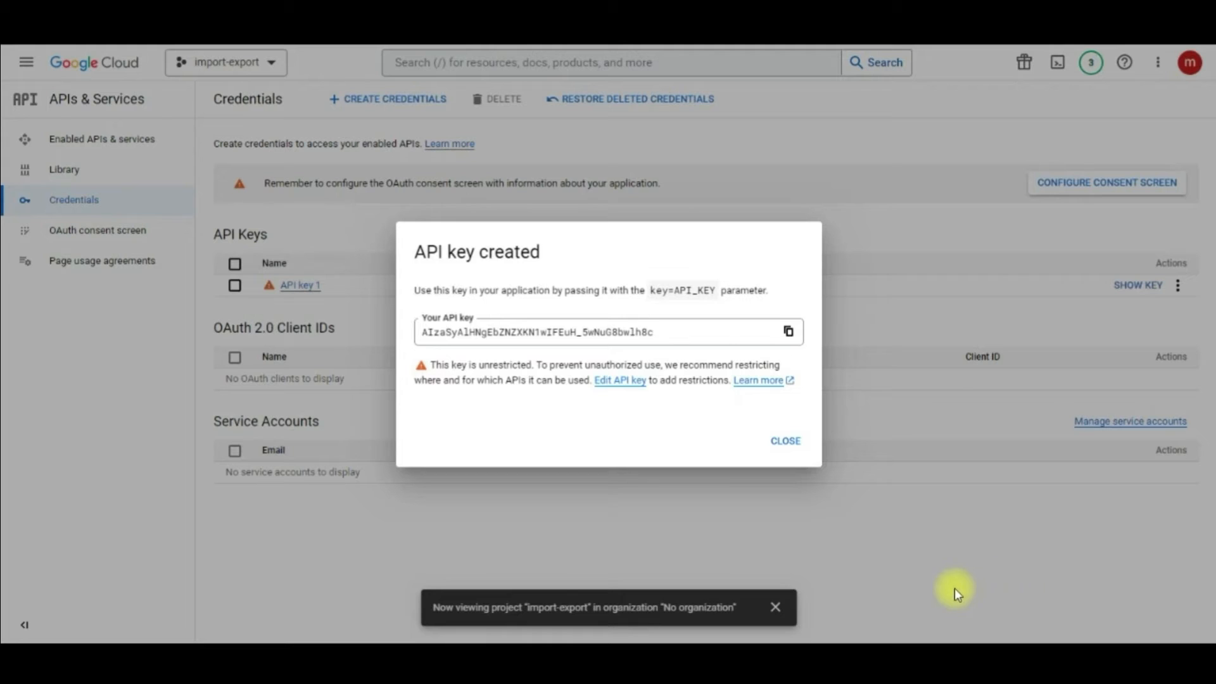
{"action": "left_click", "coordinate": [789, 332]}
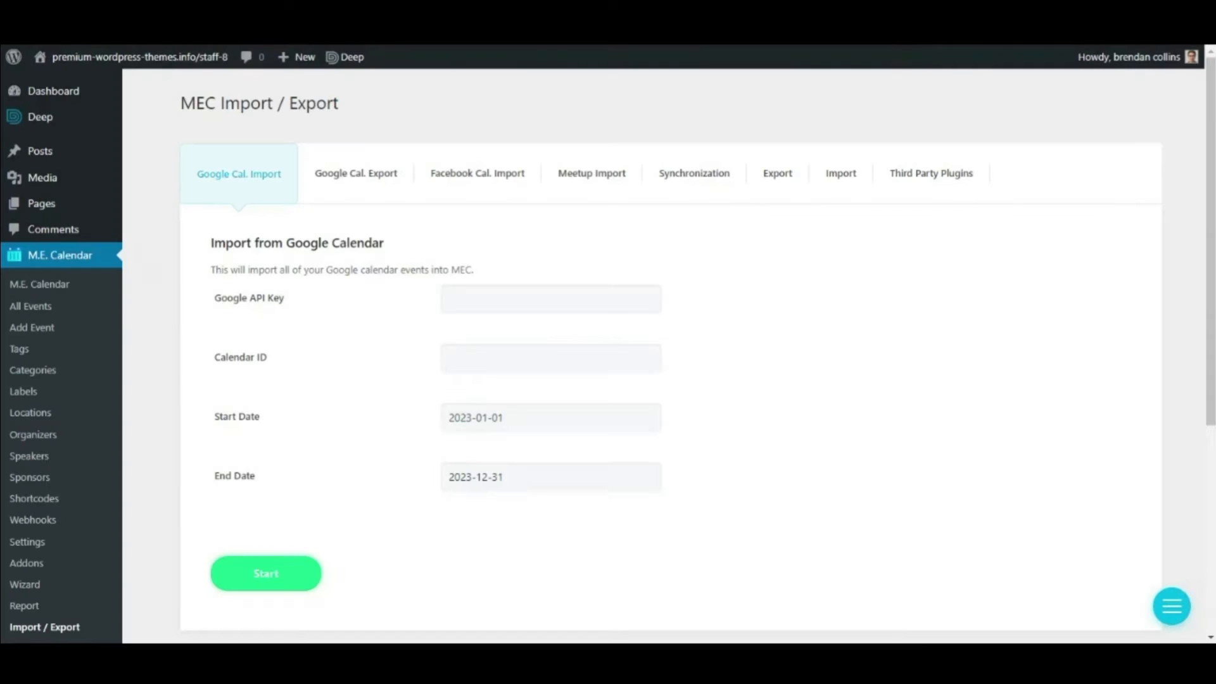
Step: Switch to the WordPress MEC import form and paste the copied key as the Google API Key
{"action": "left_click", "coordinate": [492, 292]}
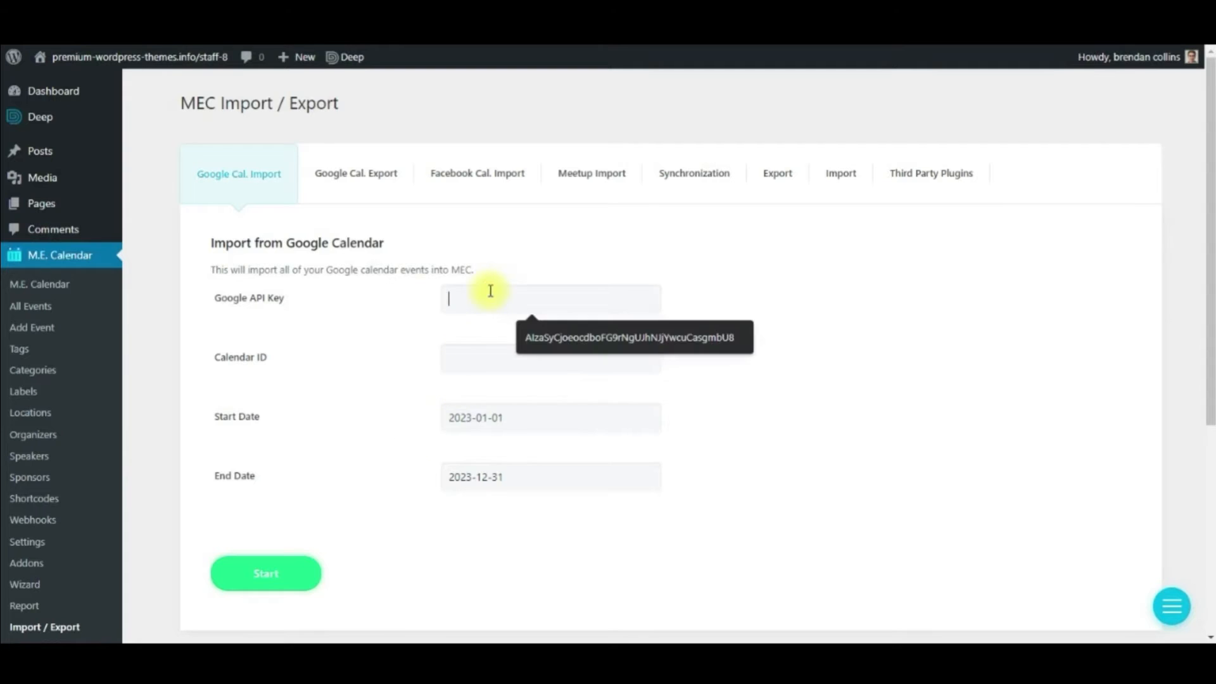
{"action": "key", "text": "ctrl+v"}
{"action": "left_click", "coordinate": [869, 353]}
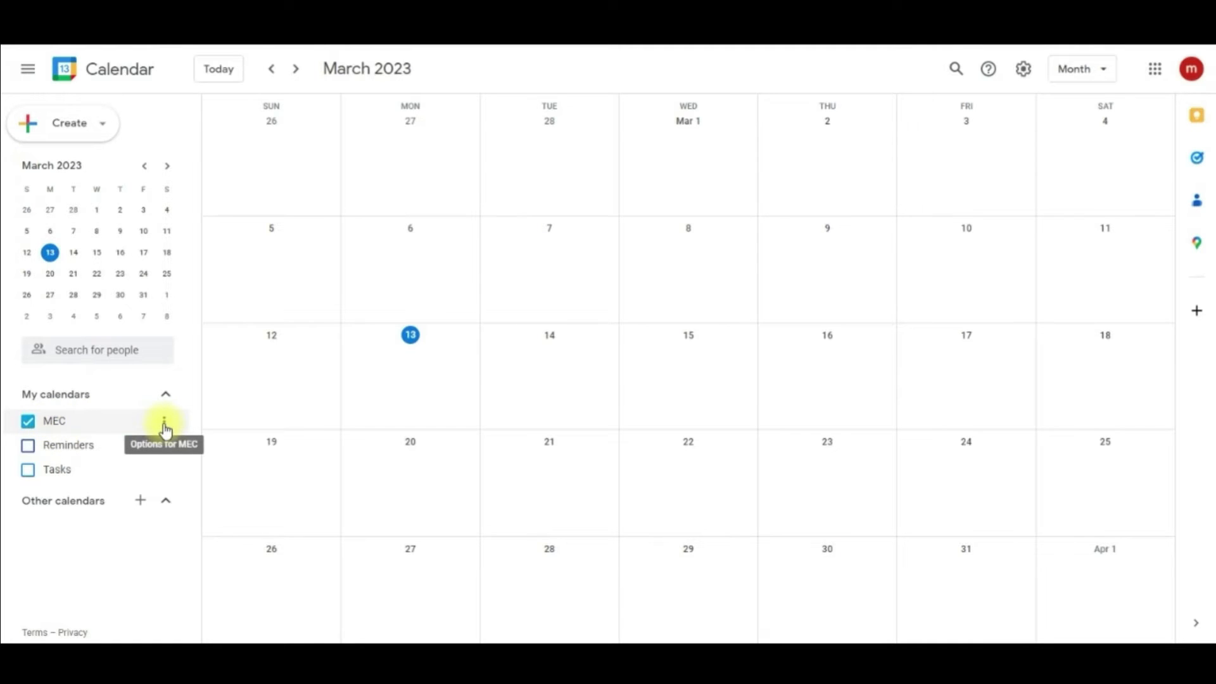
Step: In Google Calendar, open the MEC calendar's settings and copy its Calendar ID from the Integrate calendar section
{"action": "left_click", "coordinate": [163, 423]}
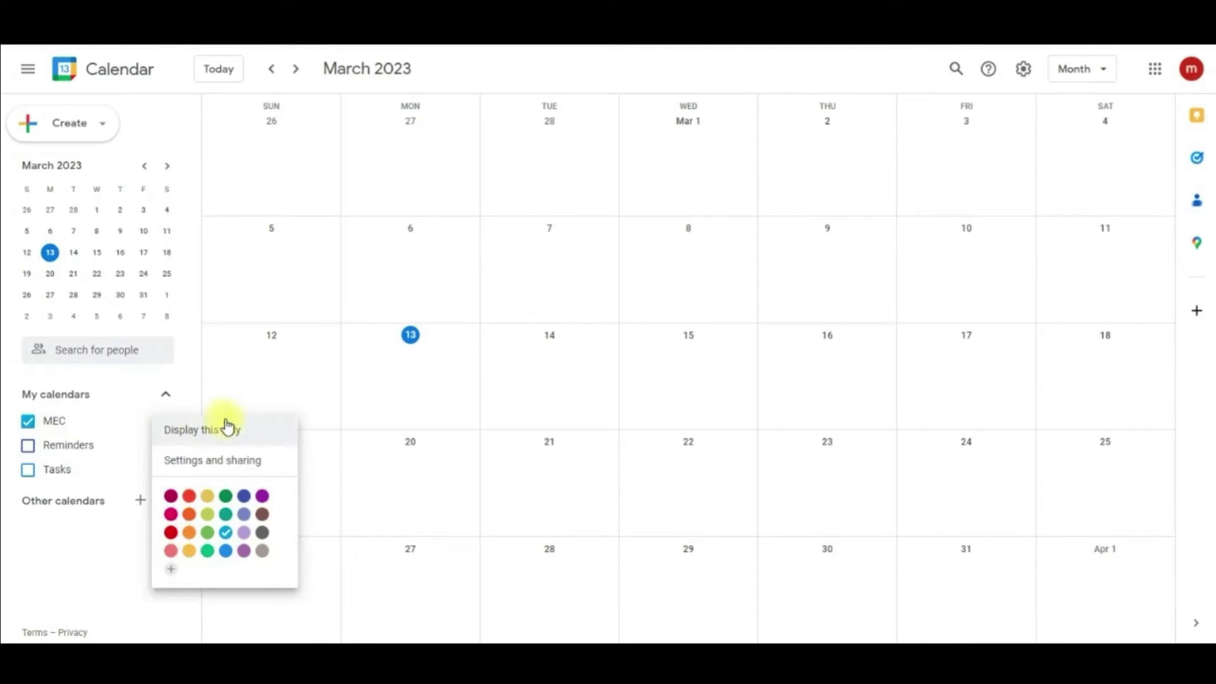
{"action": "left_click", "coordinate": [216, 469]}
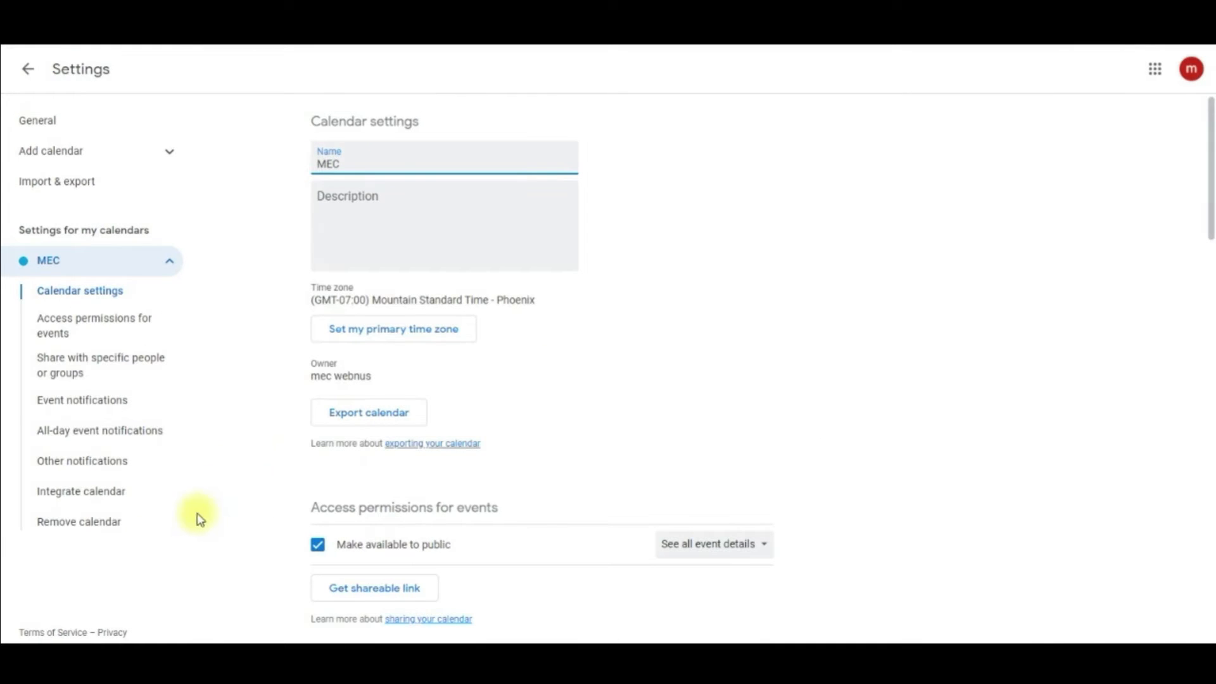
{"action": "left_click", "coordinate": [86, 503]}
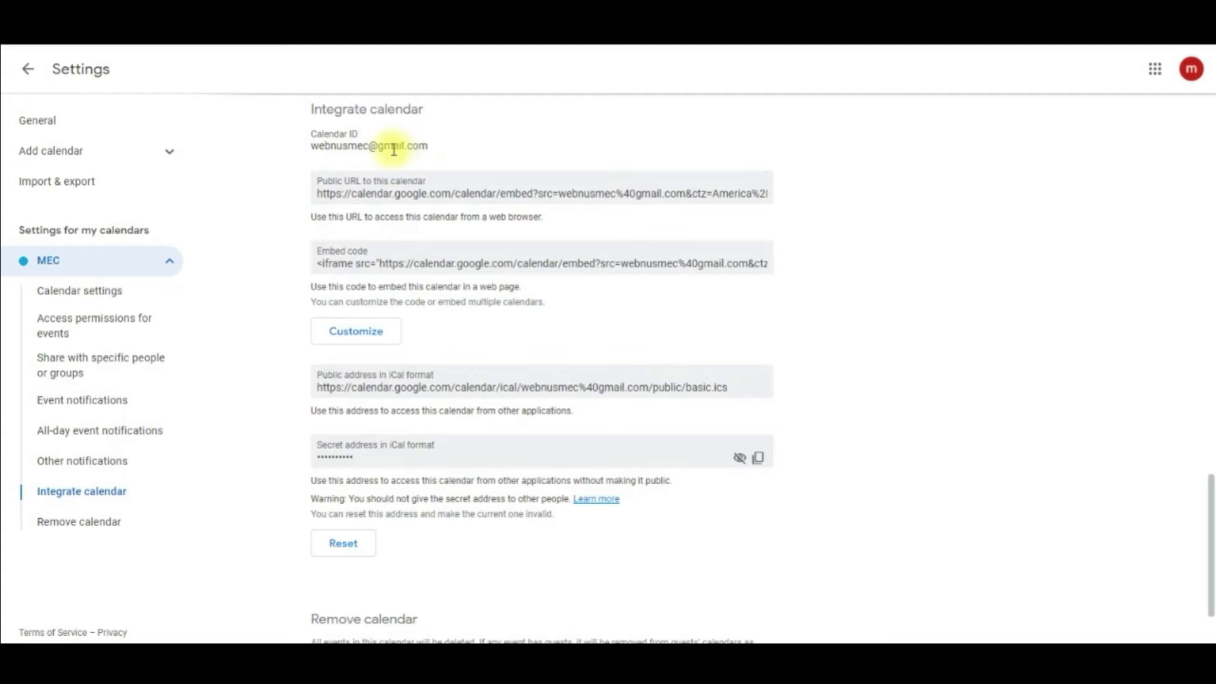
{"action": "left_click_drag", "start_coordinate": [428, 149], "coordinate": [312, 146]}
{"action": "key", "text": "ctrl+c"}
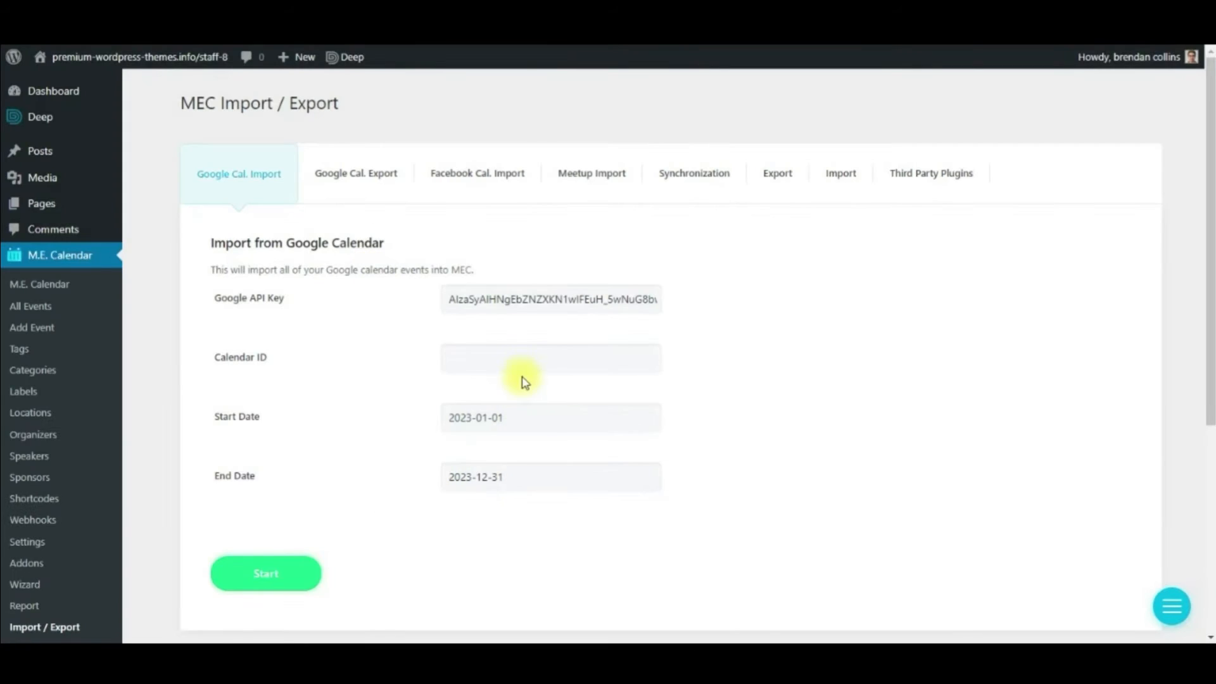
Step: Paste the copied ID as the Calendar ID in the WordPress import form, and check the MEC calendar's event access permissions in Google Calendar
{"action": "left_click", "coordinate": [508, 356]}
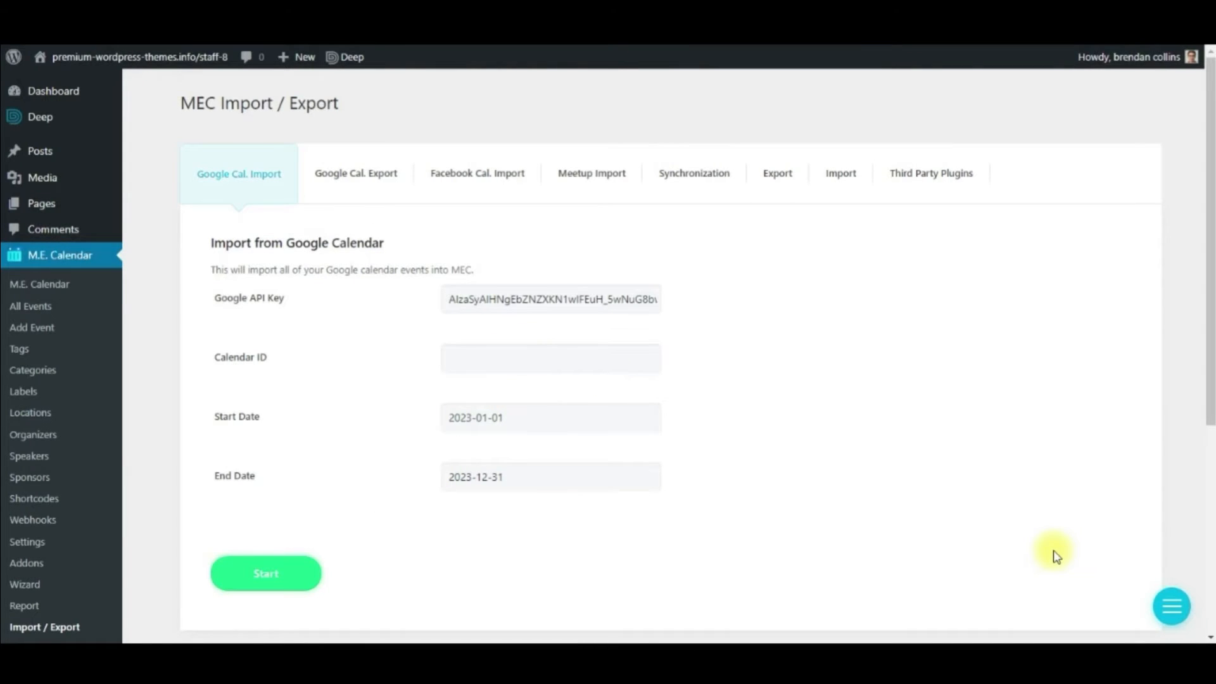
{"action": "key", "text": "ctrl+v"}
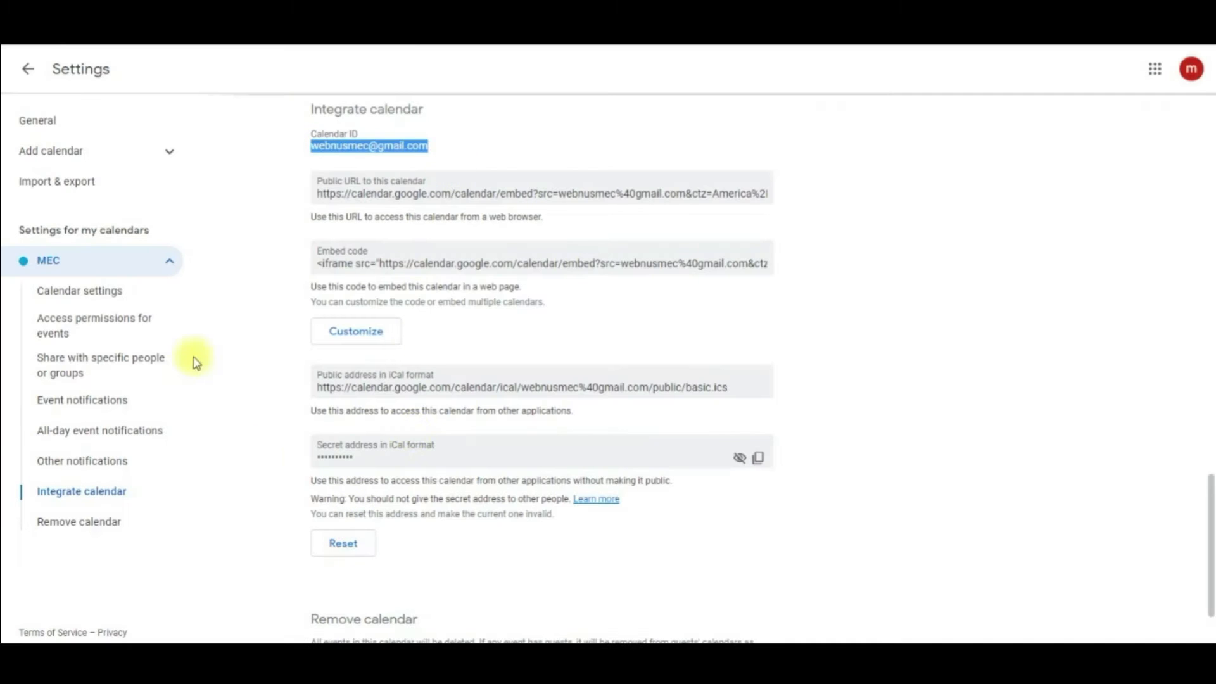
{"action": "left_click", "coordinate": [87, 330]}
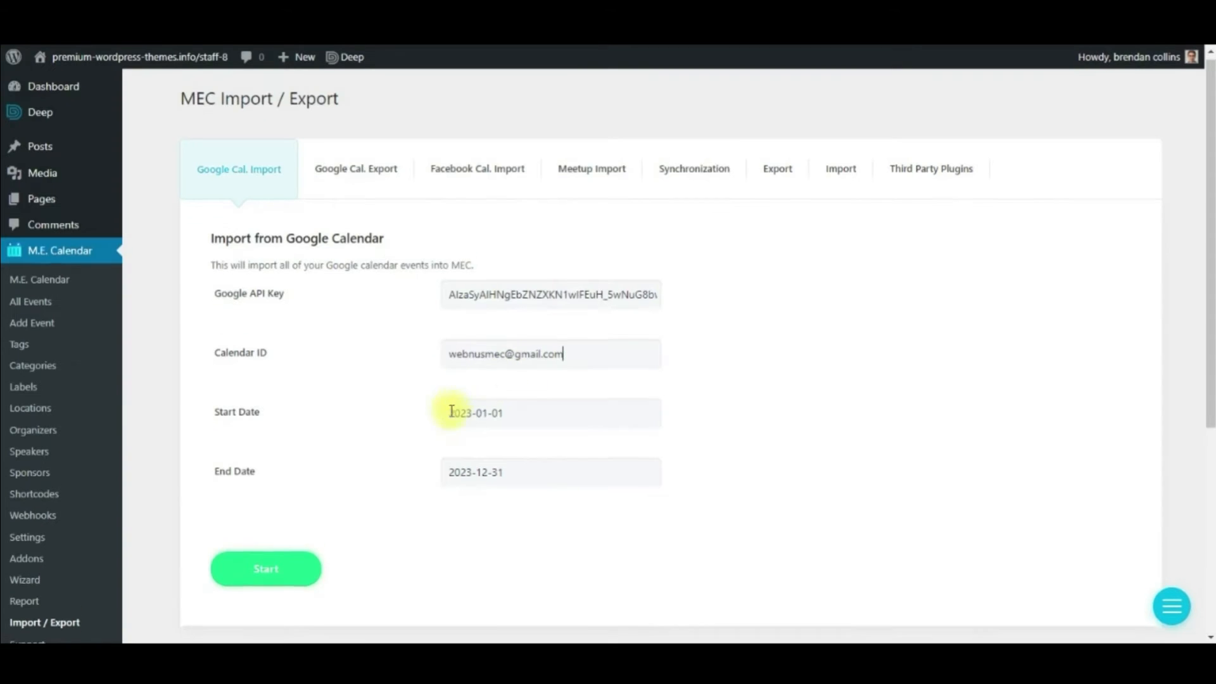
Step: Start retrieving the Google Calendar events in the WordPress import form and review the event selection and import options
{"action": "scroll", "coordinate": [457, 412], "scroll_direction": "down", "scroll_amount": 2}
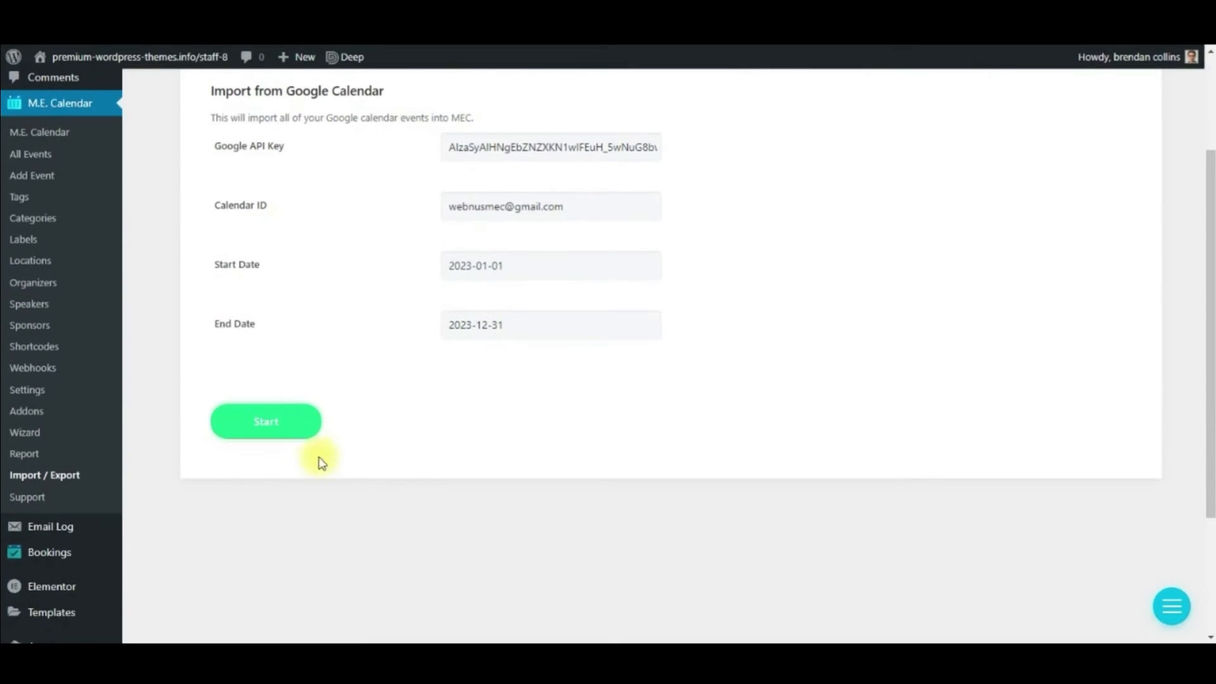
{"action": "left_click", "coordinate": [268, 425]}
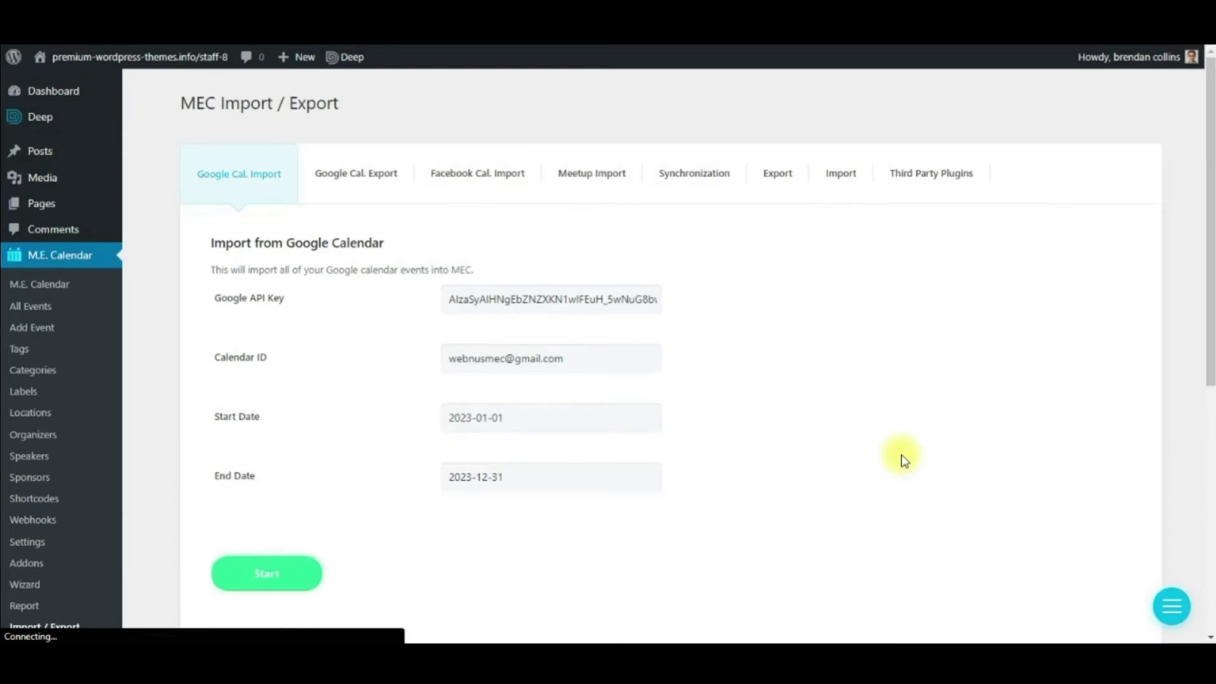
{"action": "scroll", "coordinate": [881, 453], "scroll_direction": "down", "scroll_amount": 5}
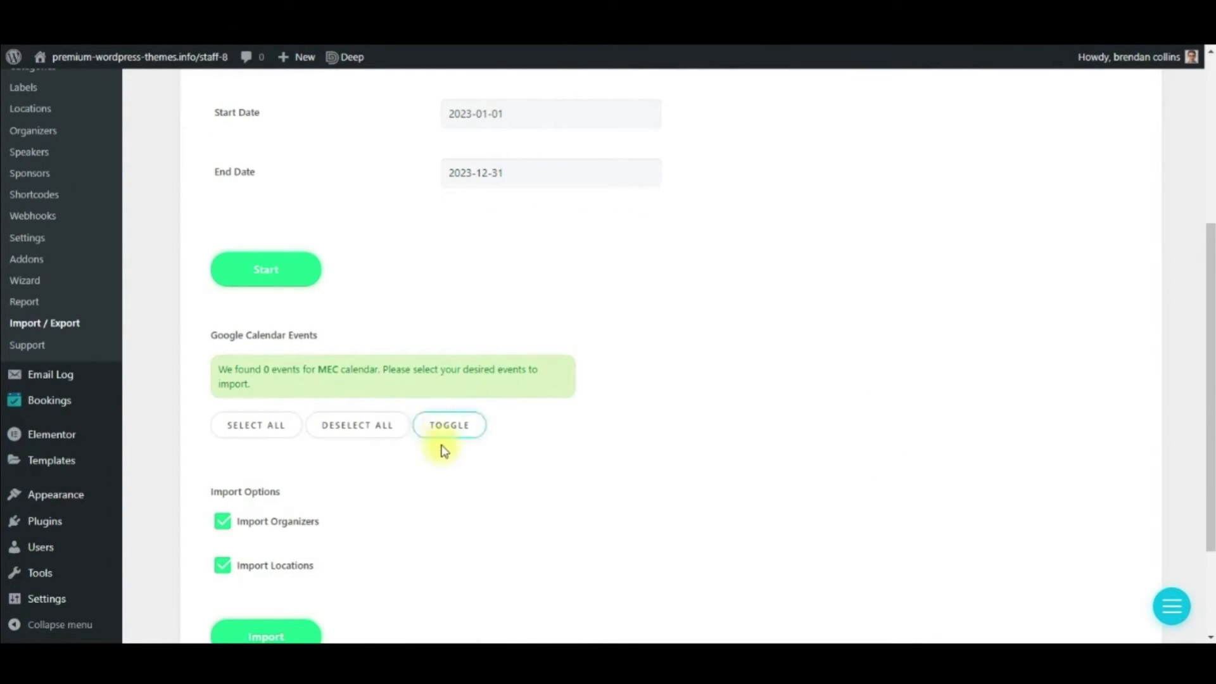
Step: Switch to Google Calendar and create an event titled "test" on Thursday, March 30 in the MEC calendar
{"action": "scroll", "coordinate": [278, 548], "scroll_direction": "down", "scroll_amount": 1}
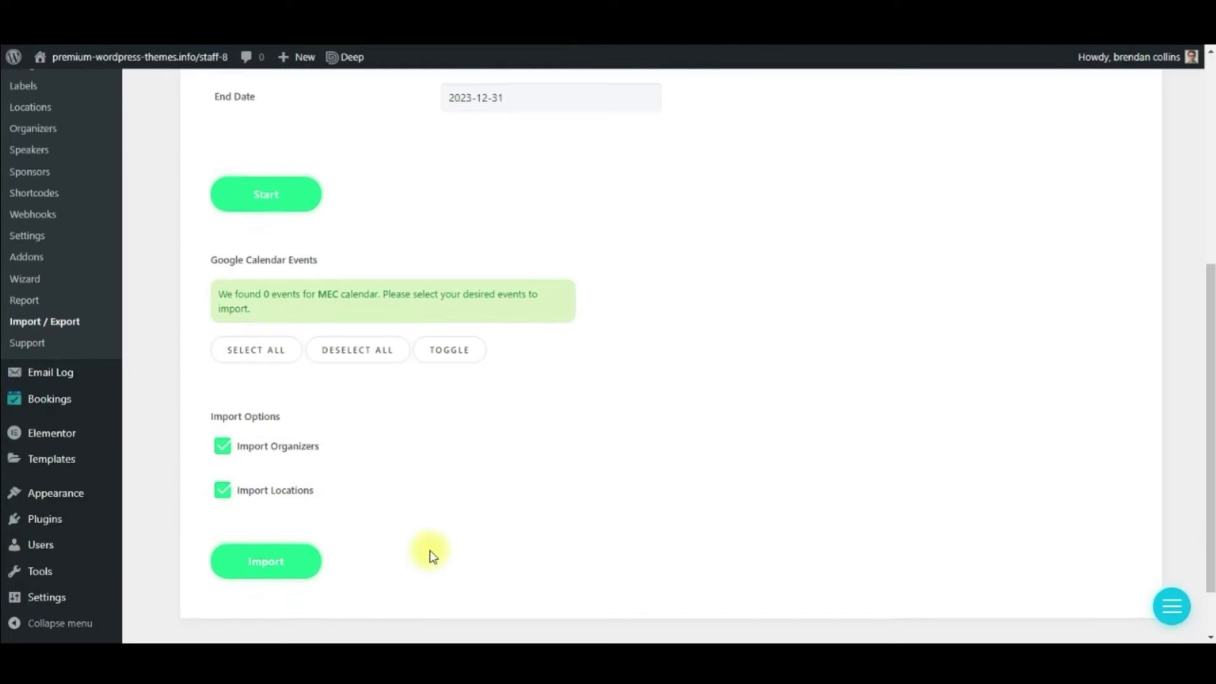
{"action": "scroll", "coordinate": [430, 556], "scroll_direction": "up", "scroll_amount": 1}
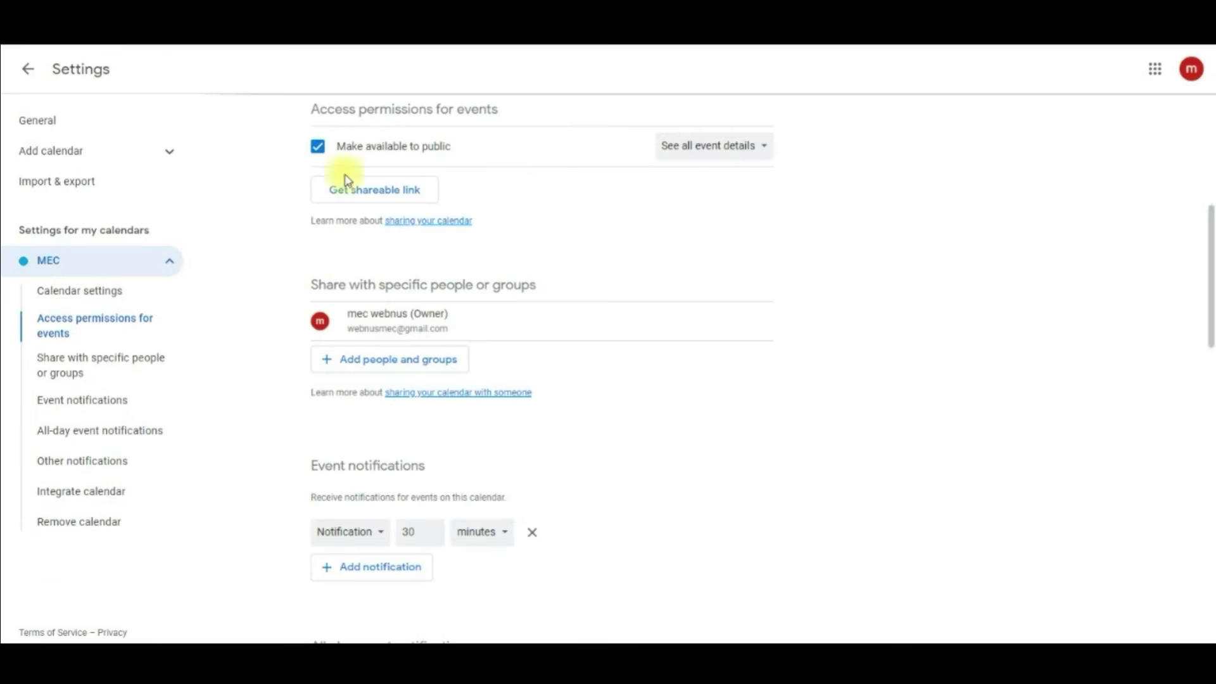
{"action": "left_click", "coordinate": [27, 68]}
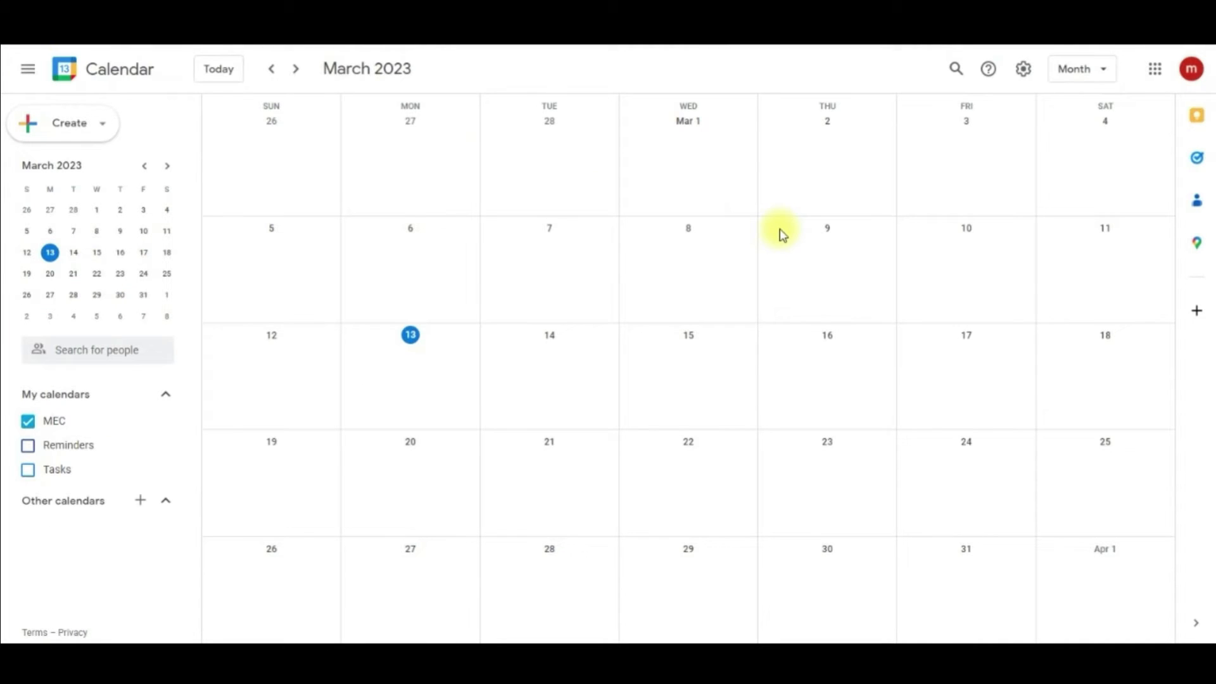
{"action": "scroll", "coordinate": [847, 356], "scroll_direction": "down", "scroll_amount": 1}
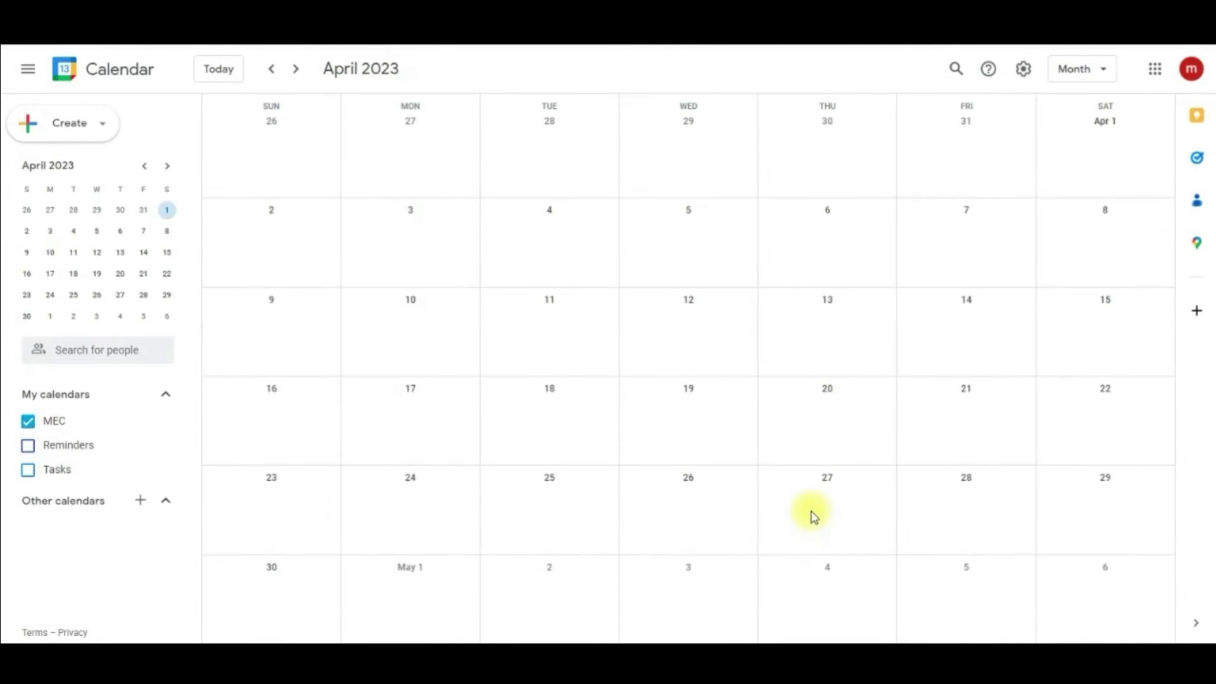
{"action": "scroll", "coordinate": [811, 515], "scroll_direction": "up", "scroll_amount": 1}
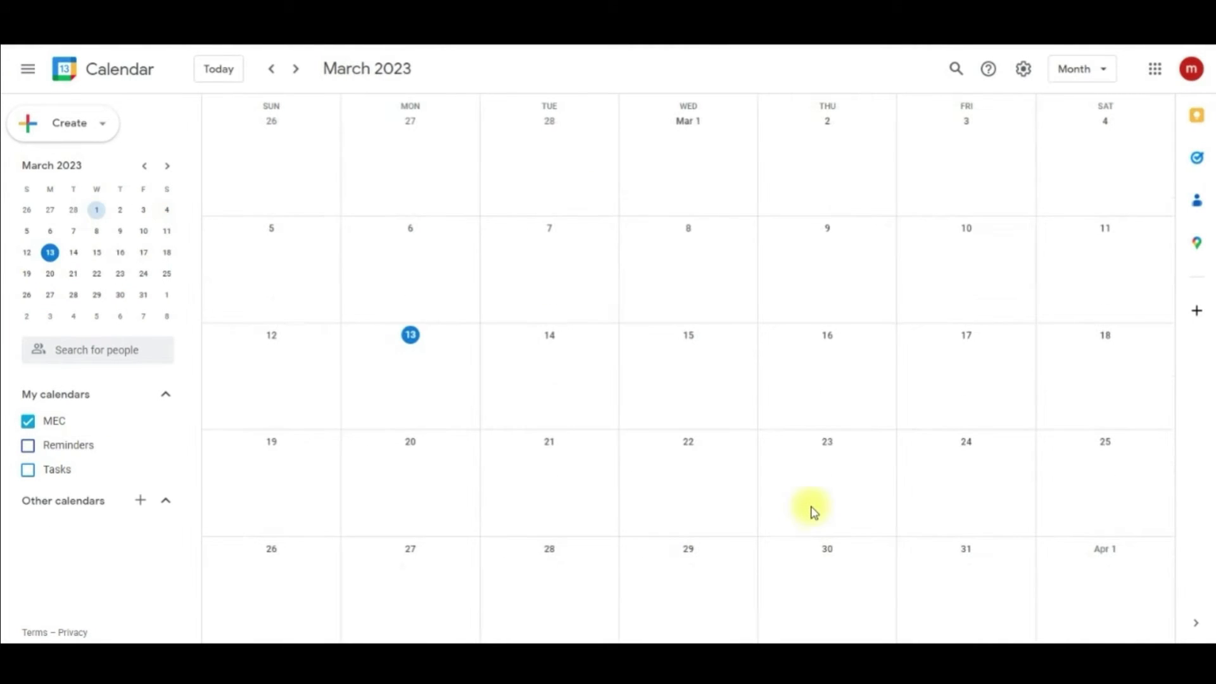
{"action": "left_click", "coordinate": [827, 584]}
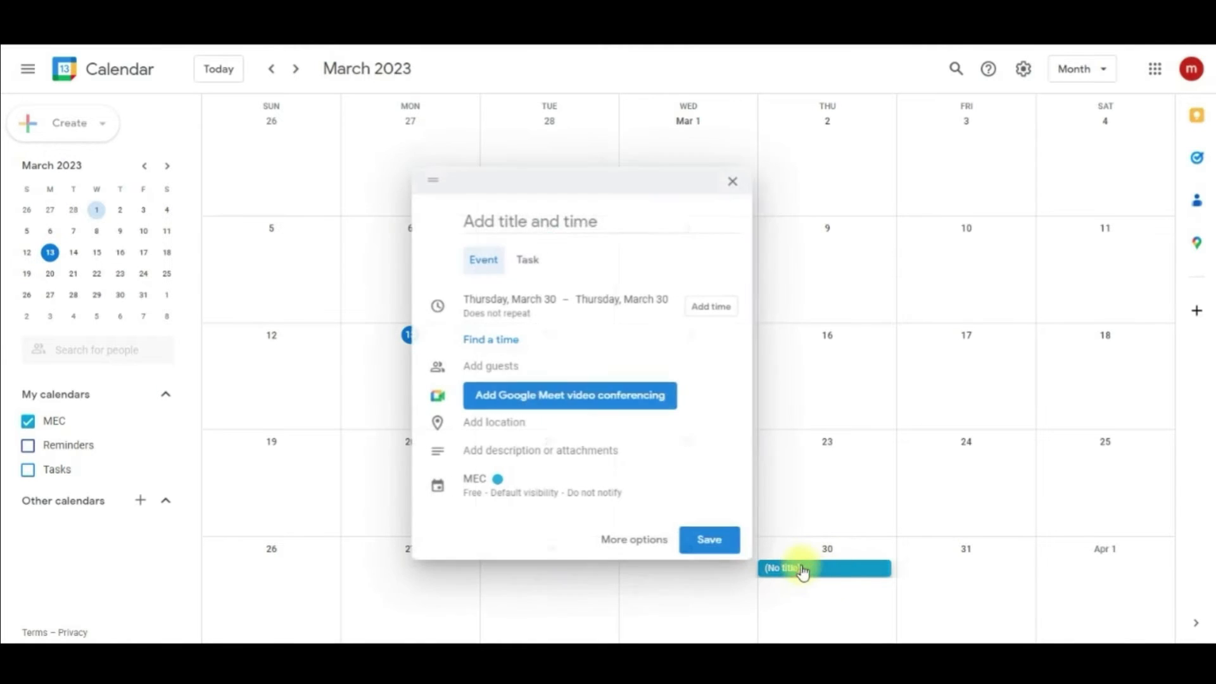
{"action": "type", "text": "test"}
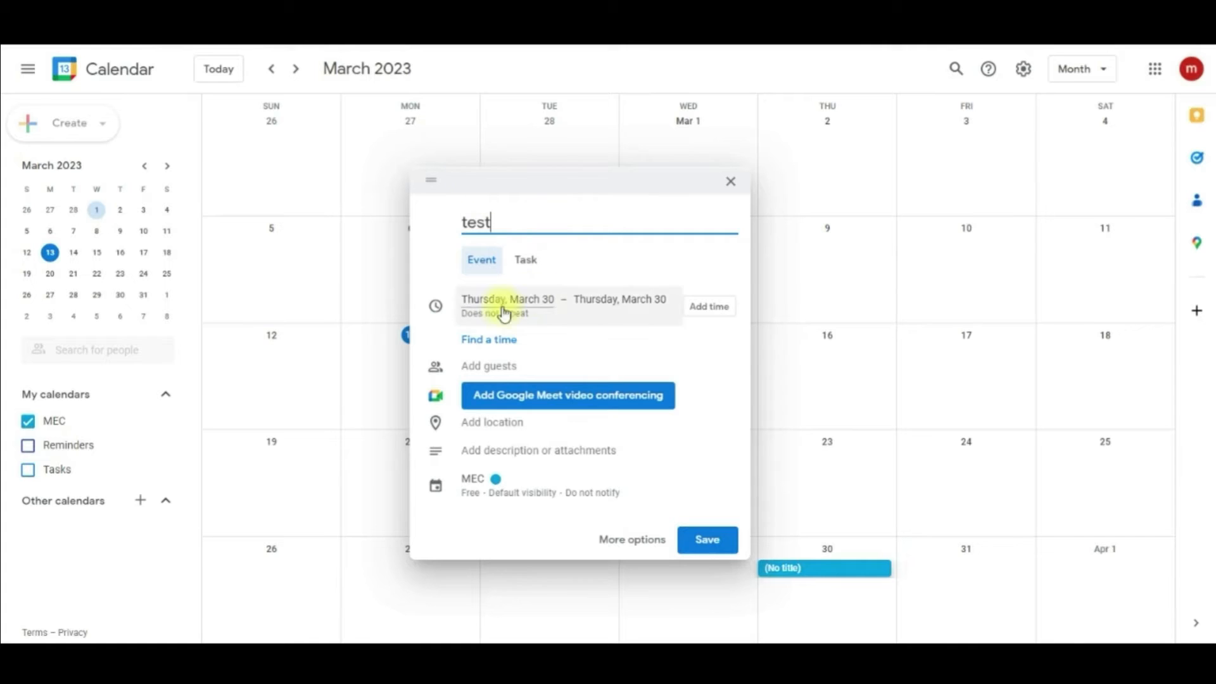
{"action": "left_click", "coordinate": [721, 549]}
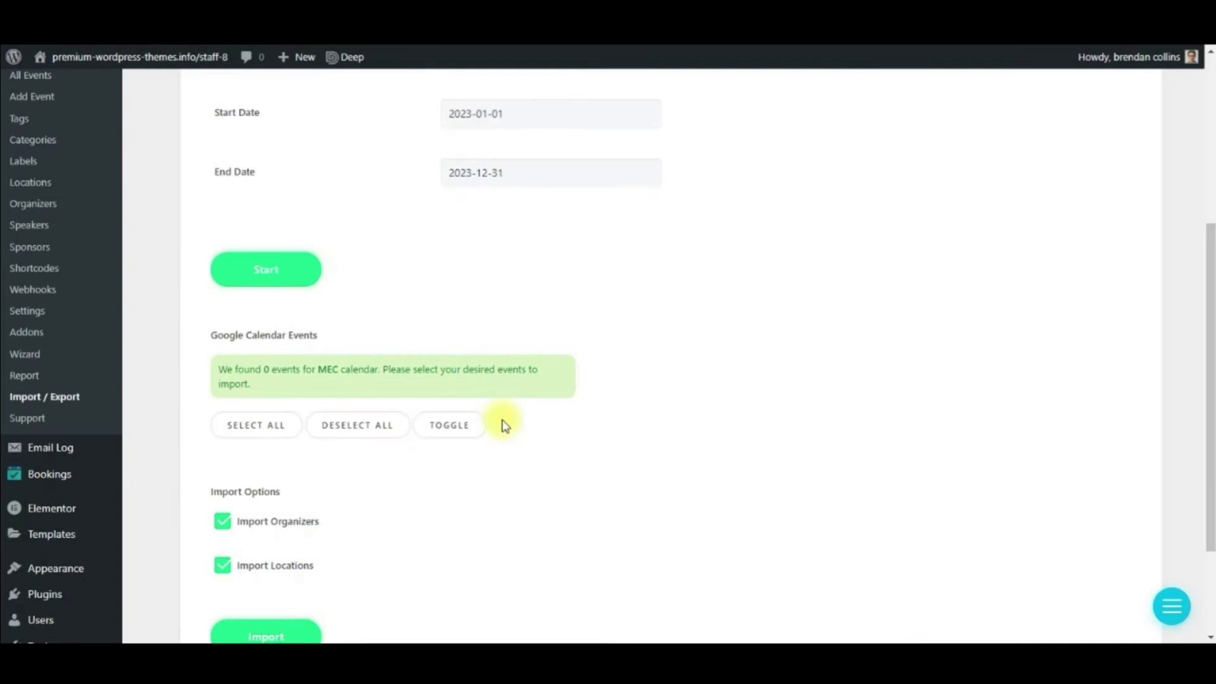
Step: Retrieve the Google Calendar events again in the WordPress import form and import the test event with organizers and locations
{"action": "scroll", "coordinate": [506, 428], "scroll_direction": "down", "scroll_amount": 2}
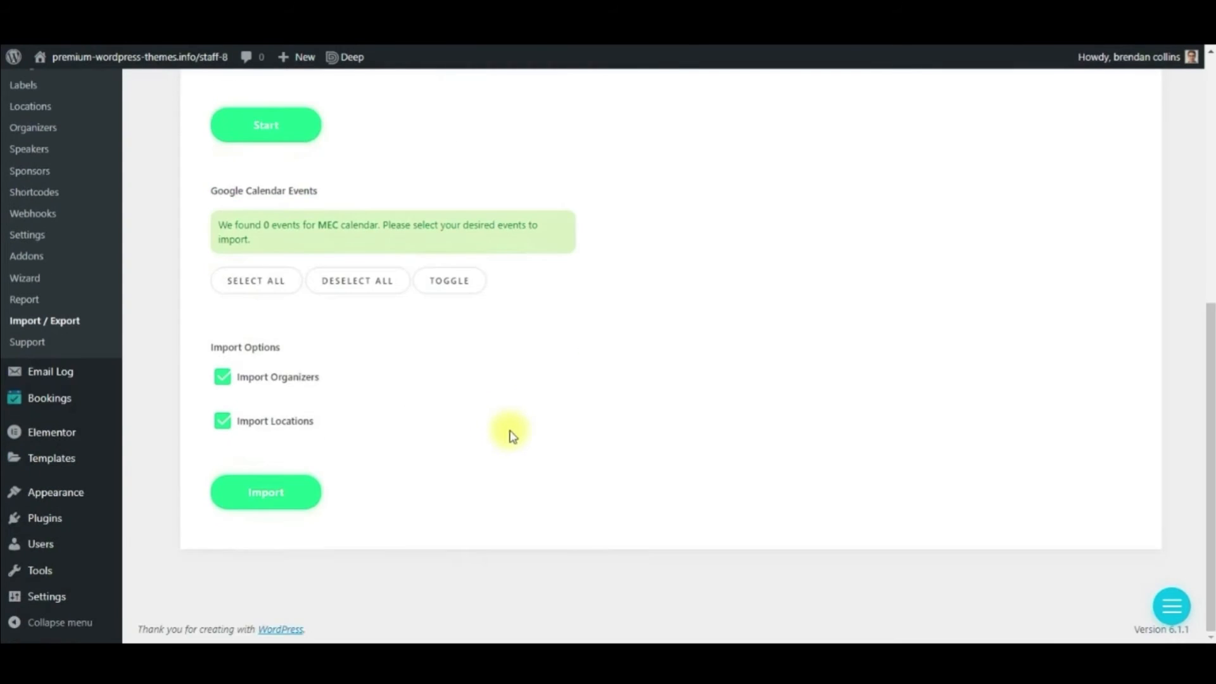
{"action": "scroll", "coordinate": [520, 444], "scroll_direction": "up", "scroll_amount": 3}
{"action": "scroll", "coordinate": [519, 443], "scroll_direction": "up", "scroll_amount": 1}
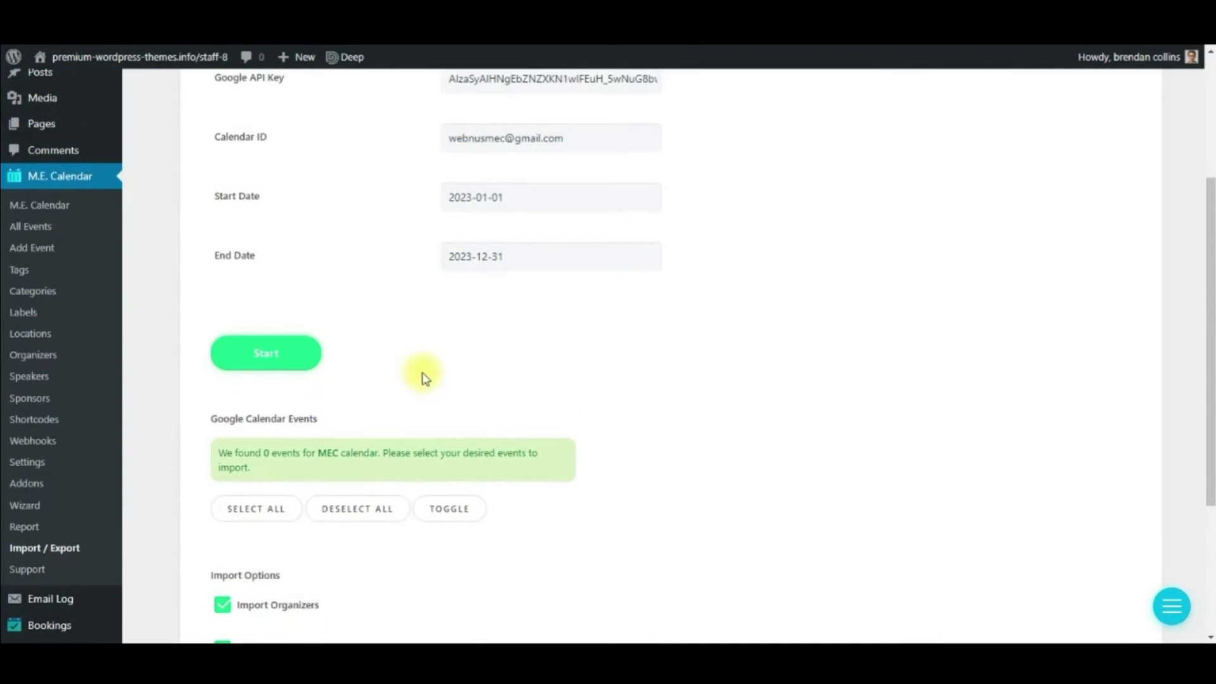
{"action": "left_click", "coordinate": [265, 276]}
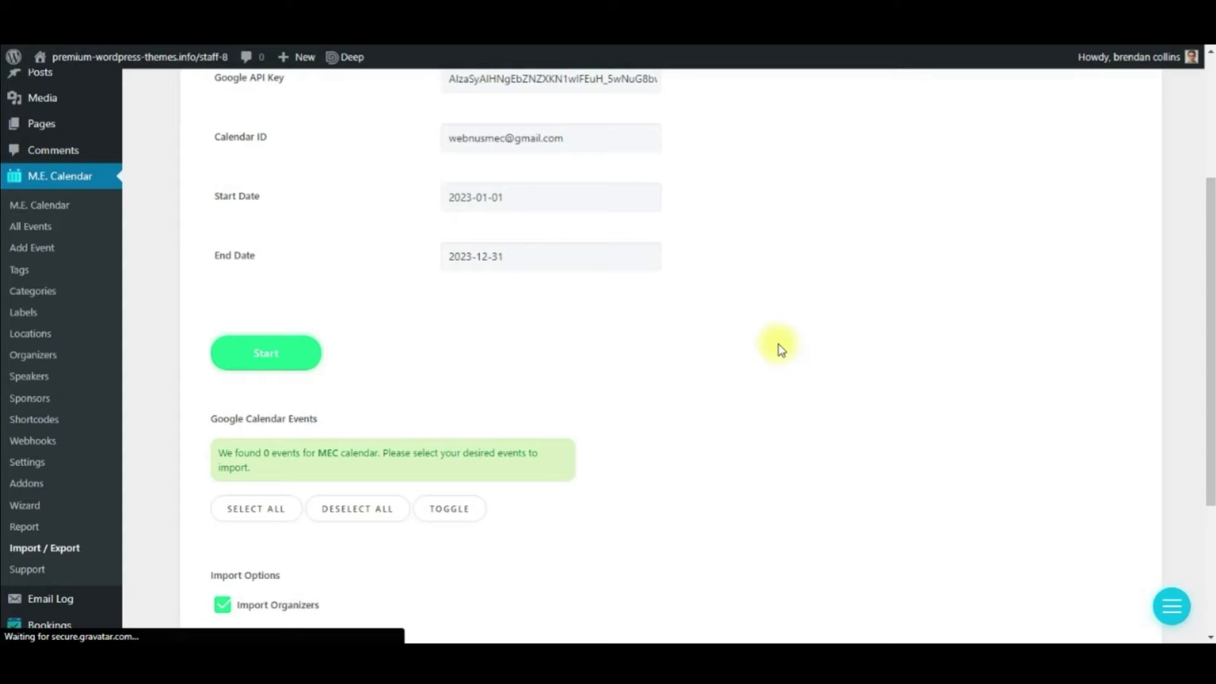
{"action": "scroll", "coordinate": [294, 469], "scroll_direction": "down", "scroll_amount": 2}
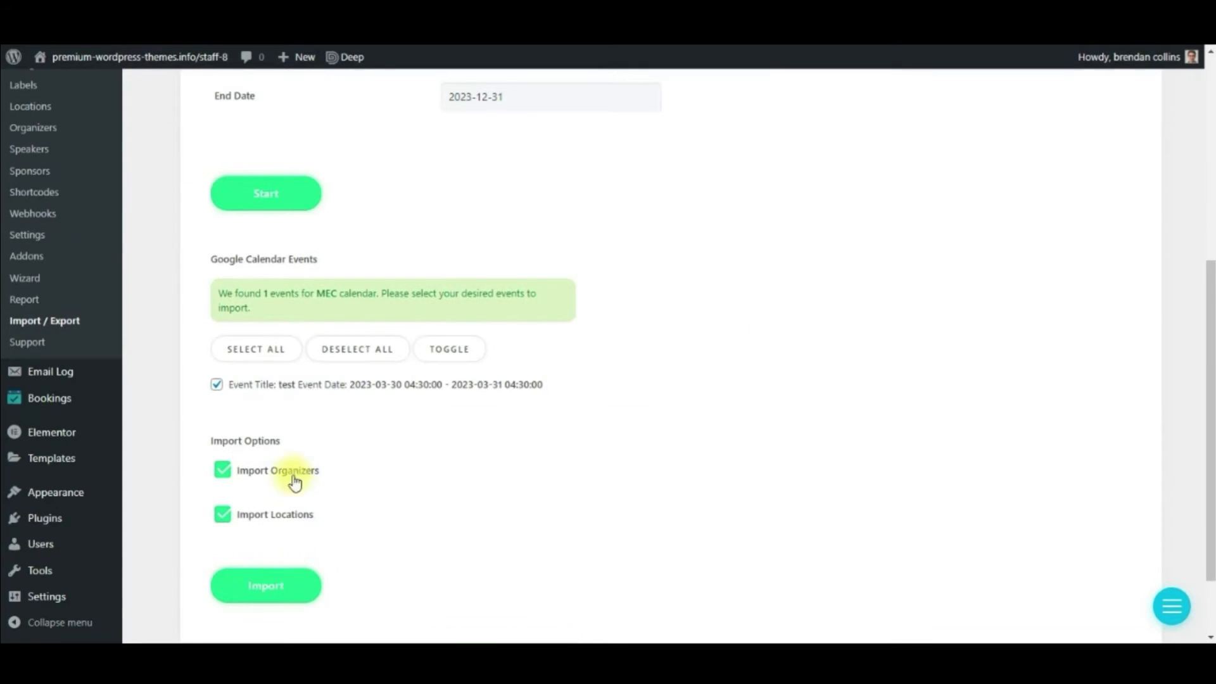
{"action": "left_click", "coordinate": [265, 589]}
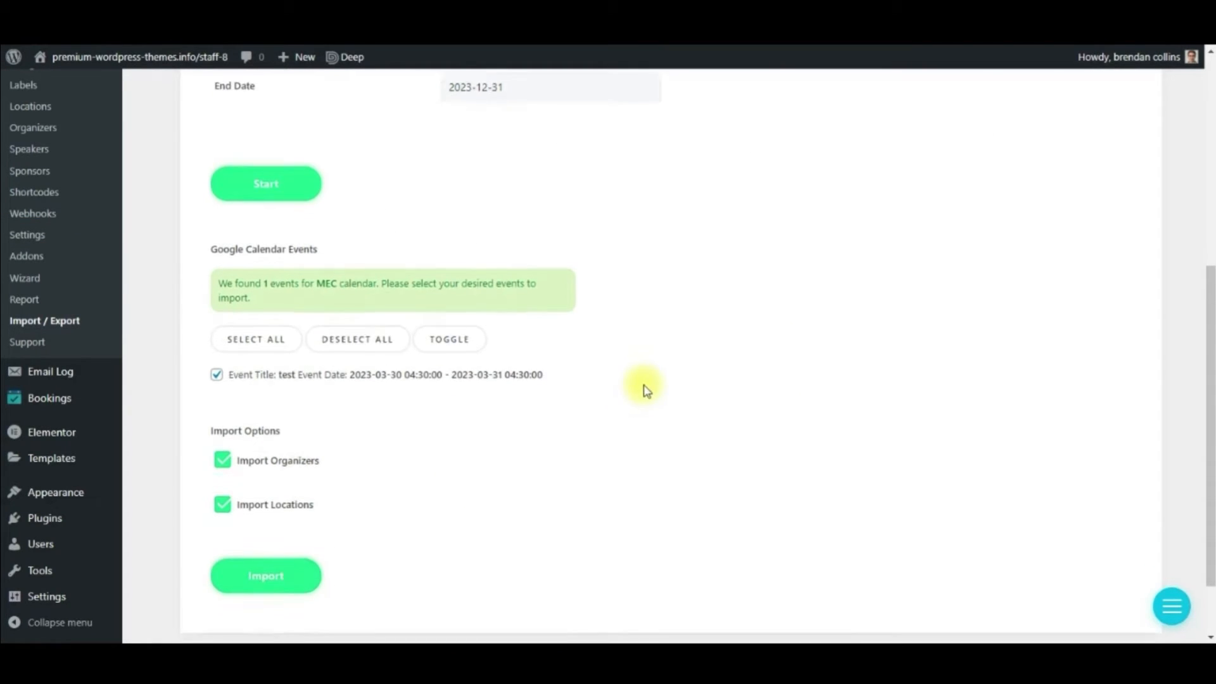
{"action": "scroll", "coordinate": [665, 377], "scroll_direction": "down", "scroll_amount": 1}
{"action": "scroll", "coordinate": [681, 371], "scroll_direction": "down", "scroll_amount": 2}
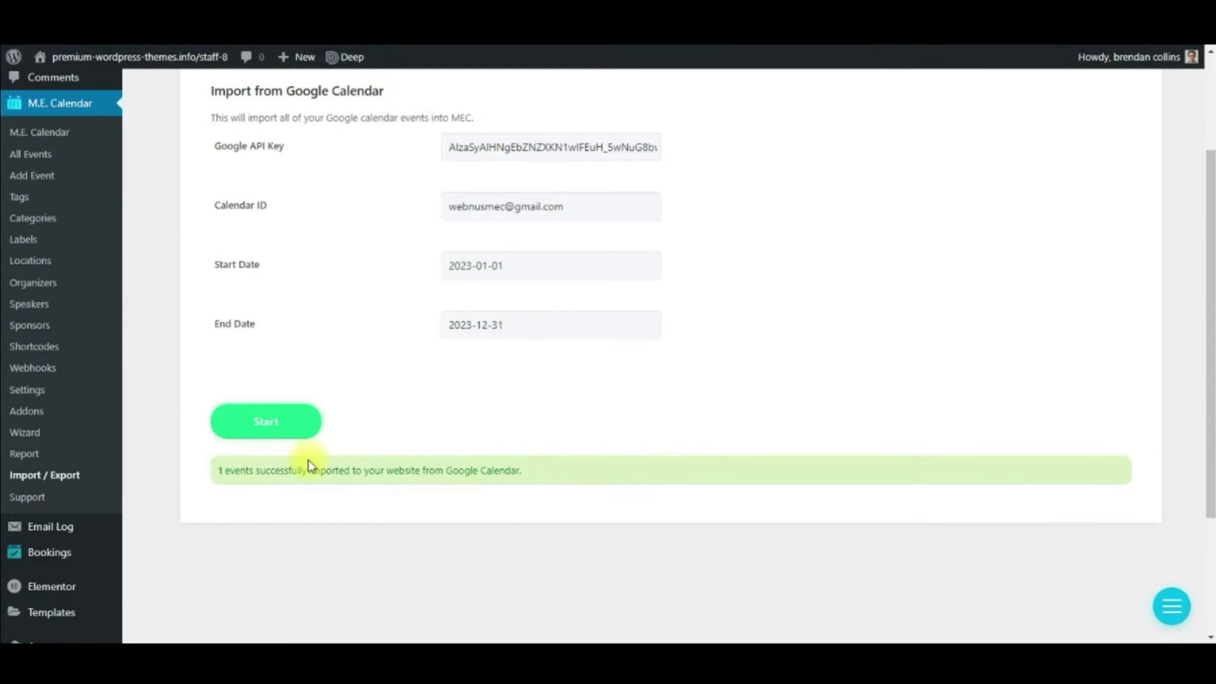
Step: Open the All Events list of M.E. Calendar separately from the import page to check the imported event
{"action": "right_click", "coordinate": [29, 155]}
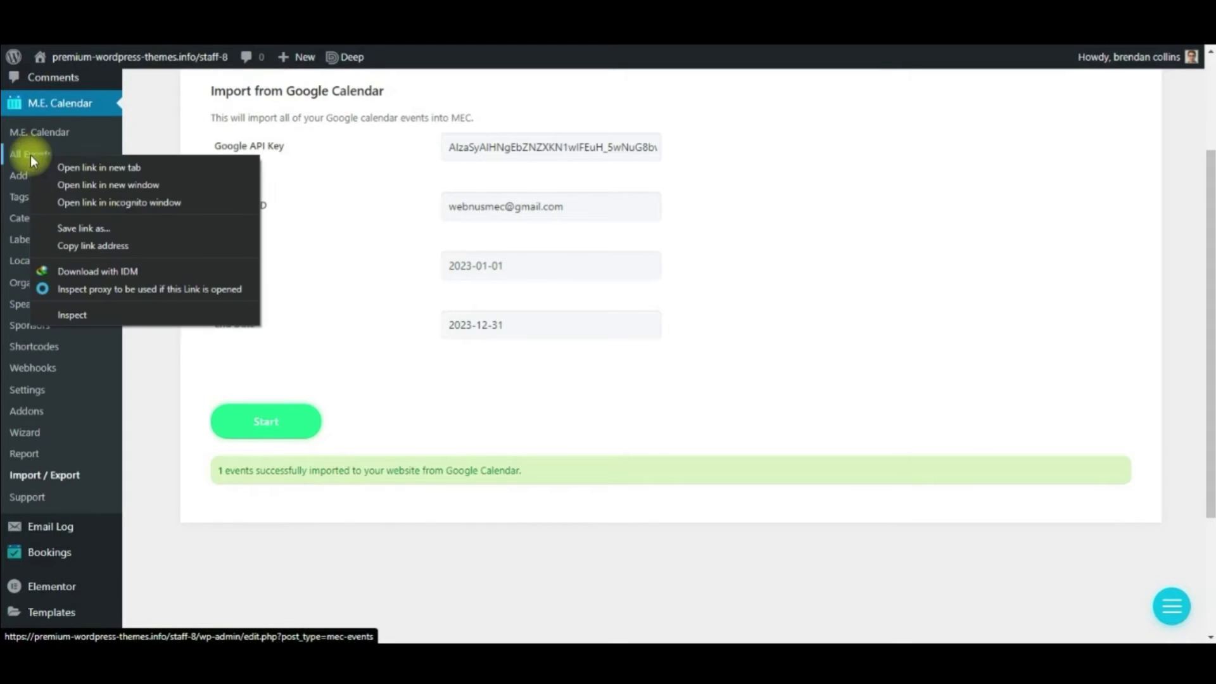
{"action": "left_click", "coordinate": [128, 182]}
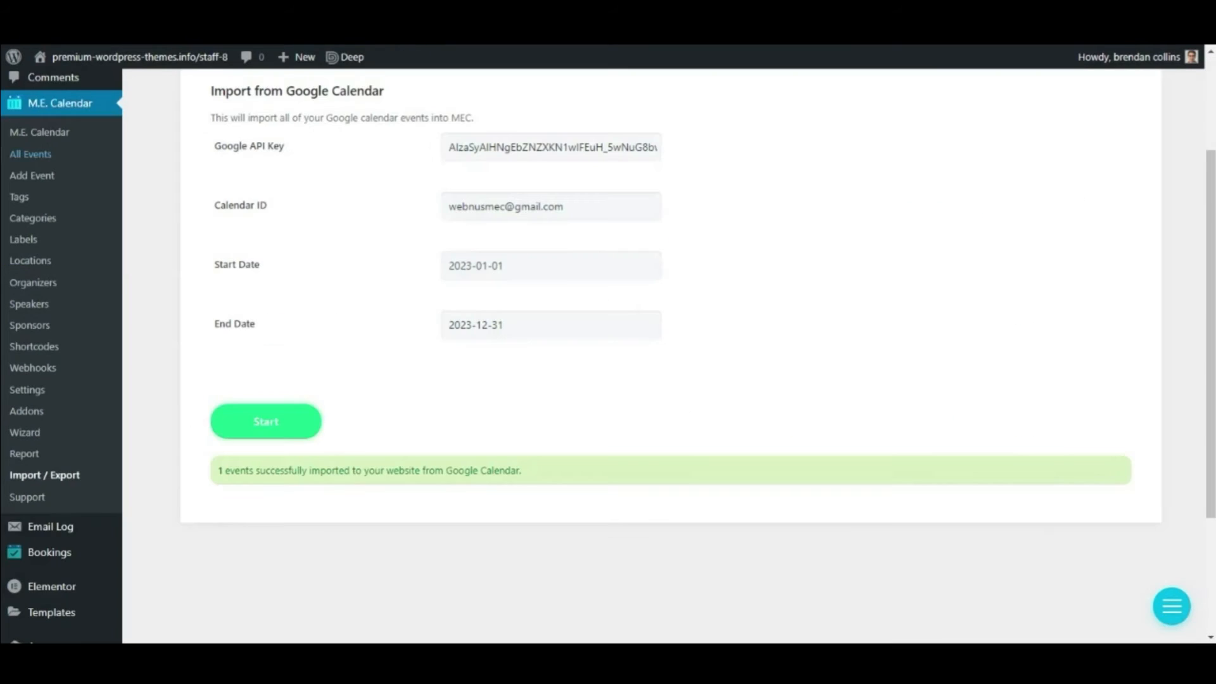
{"action": "scroll", "coordinate": [348, 313], "scroll_direction": "up", "scroll_amount": 3}
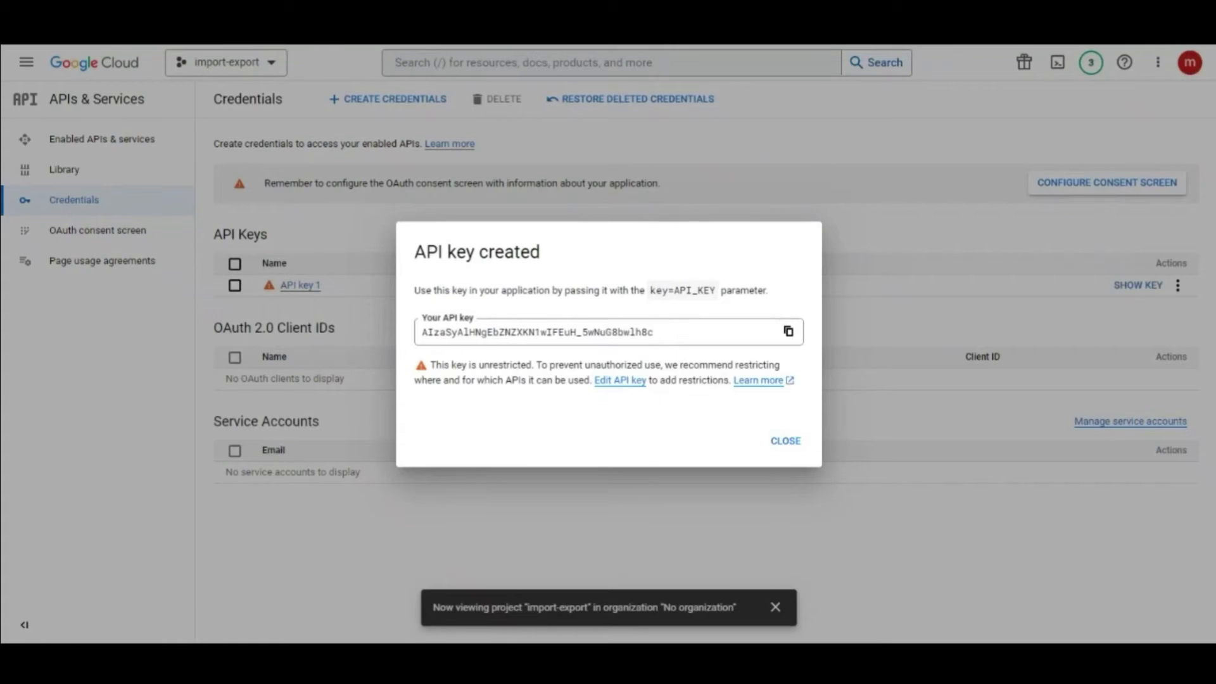
Step: In Google Cloud, dismiss the API key notice, begin an OAuth client ID and create its consent screen with user type External
{"action": "left_click", "coordinate": [777, 444]}
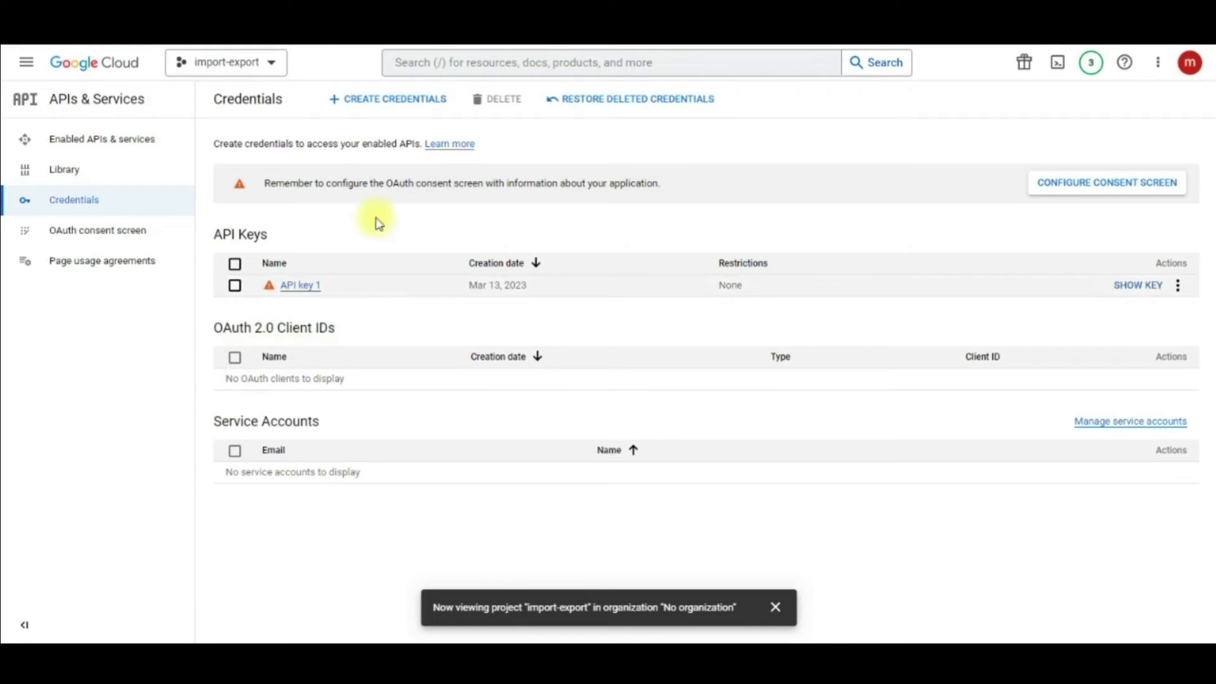
{"action": "left_click", "coordinate": [396, 103]}
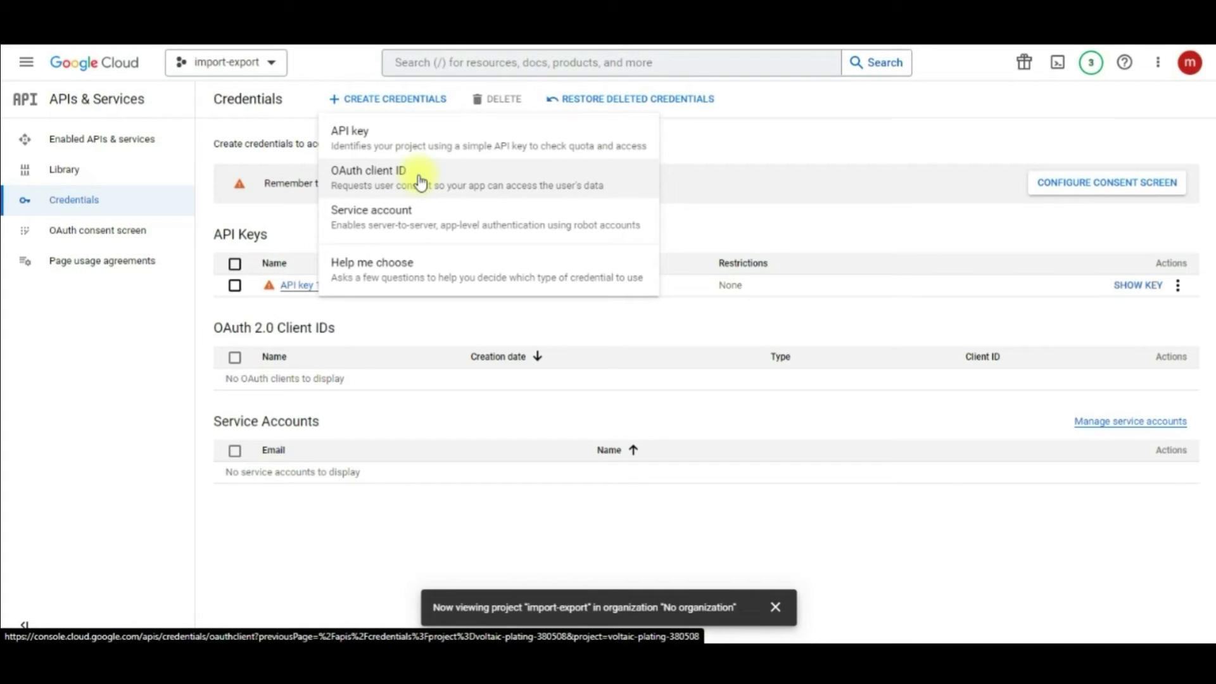
{"action": "left_click", "coordinate": [732, 336]}
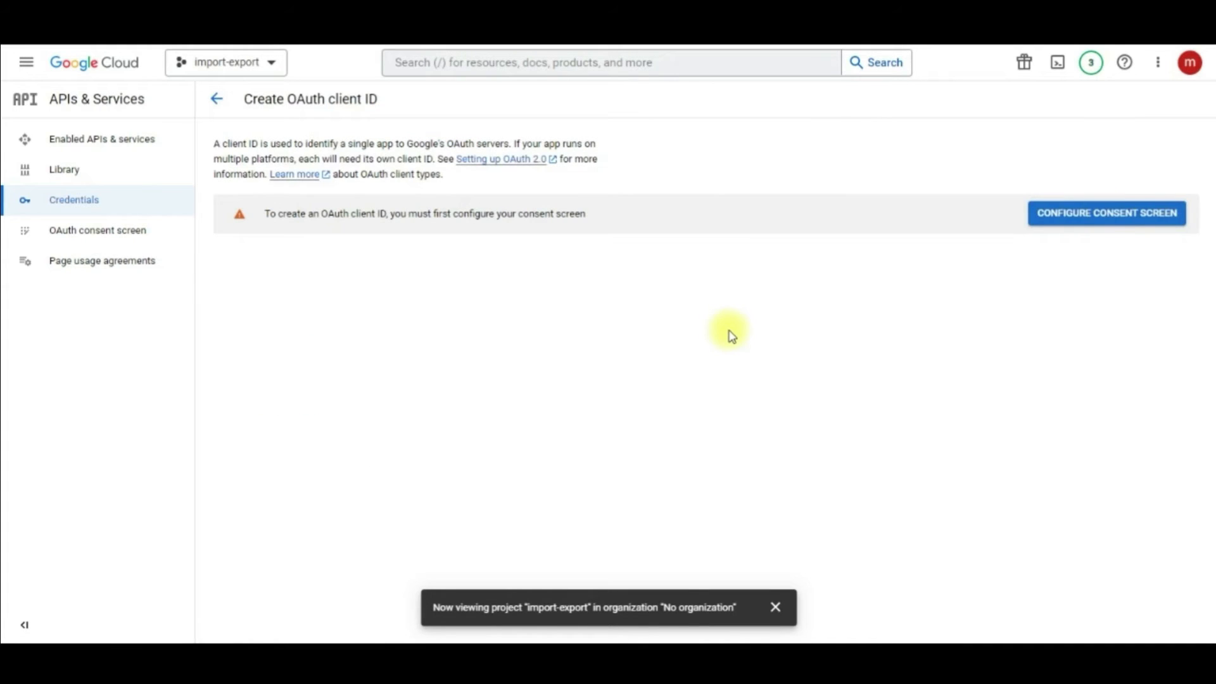
{"action": "left_click", "coordinate": [1101, 215]}
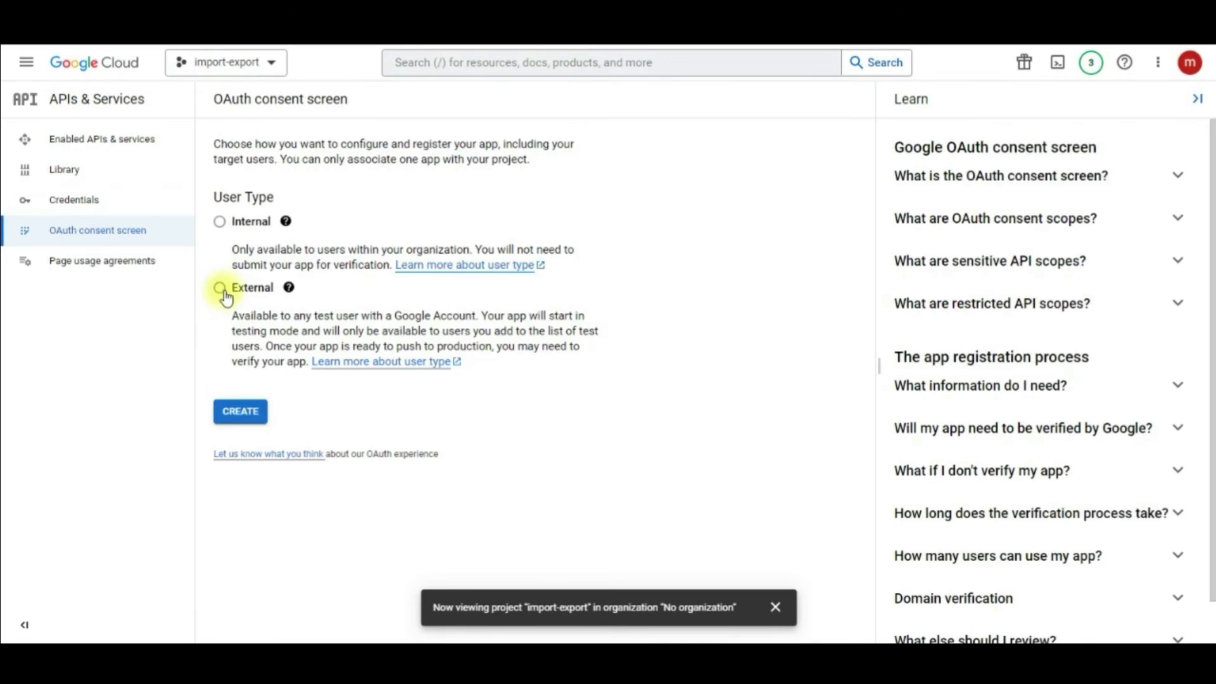
{"action": "left_click", "coordinate": [220, 289]}
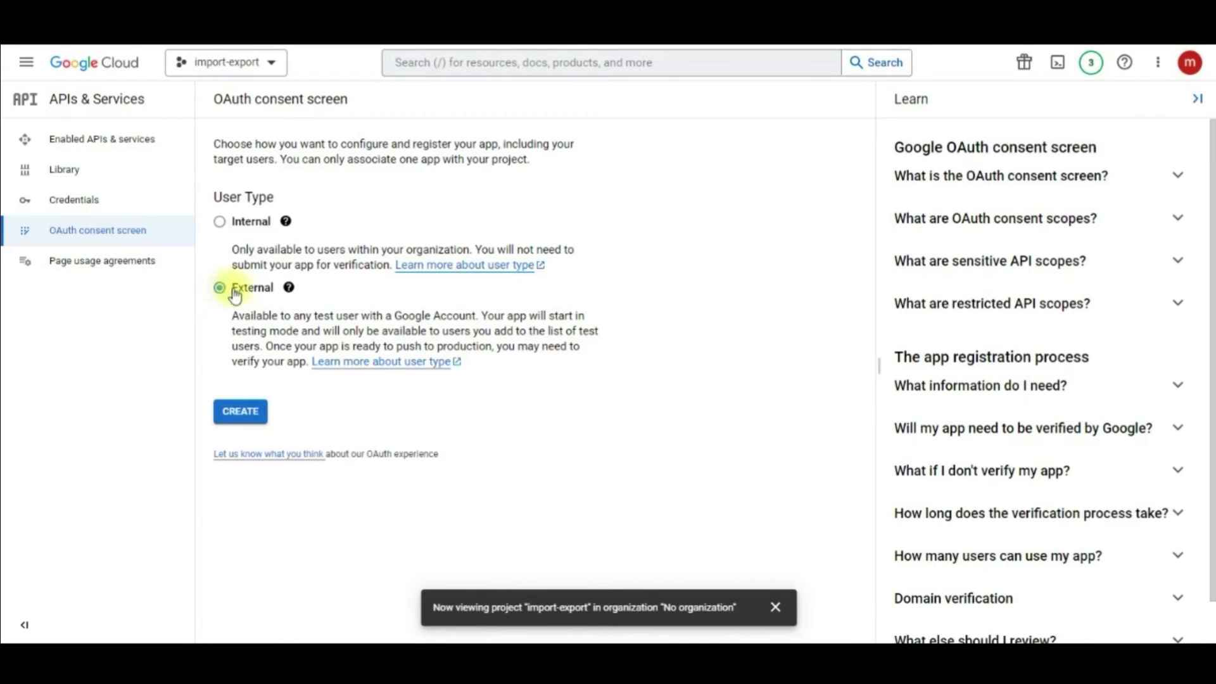
{"action": "left_click", "coordinate": [235, 418]}
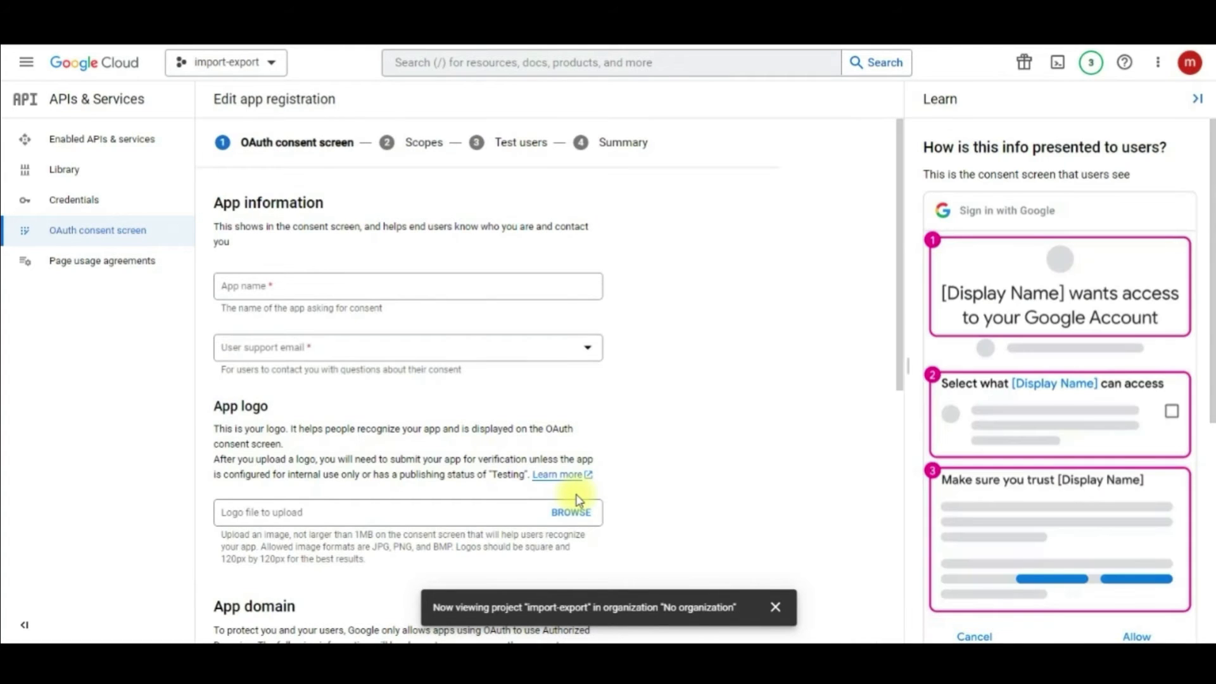
Step: Set the app name to "mec", select the user support email and enter the developer contact email address
{"action": "left_click", "coordinate": [250, 295]}
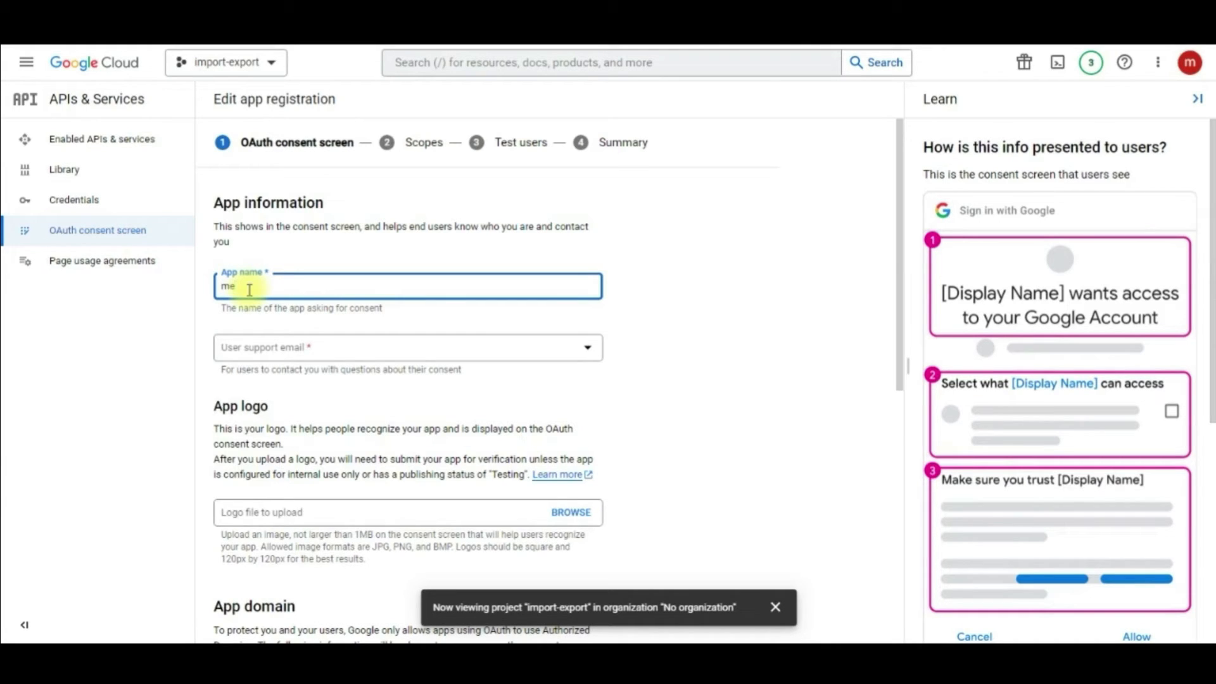
{"action": "left_click", "coordinate": [275, 358]}
{"action": "left_click", "coordinate": [299, 366]}
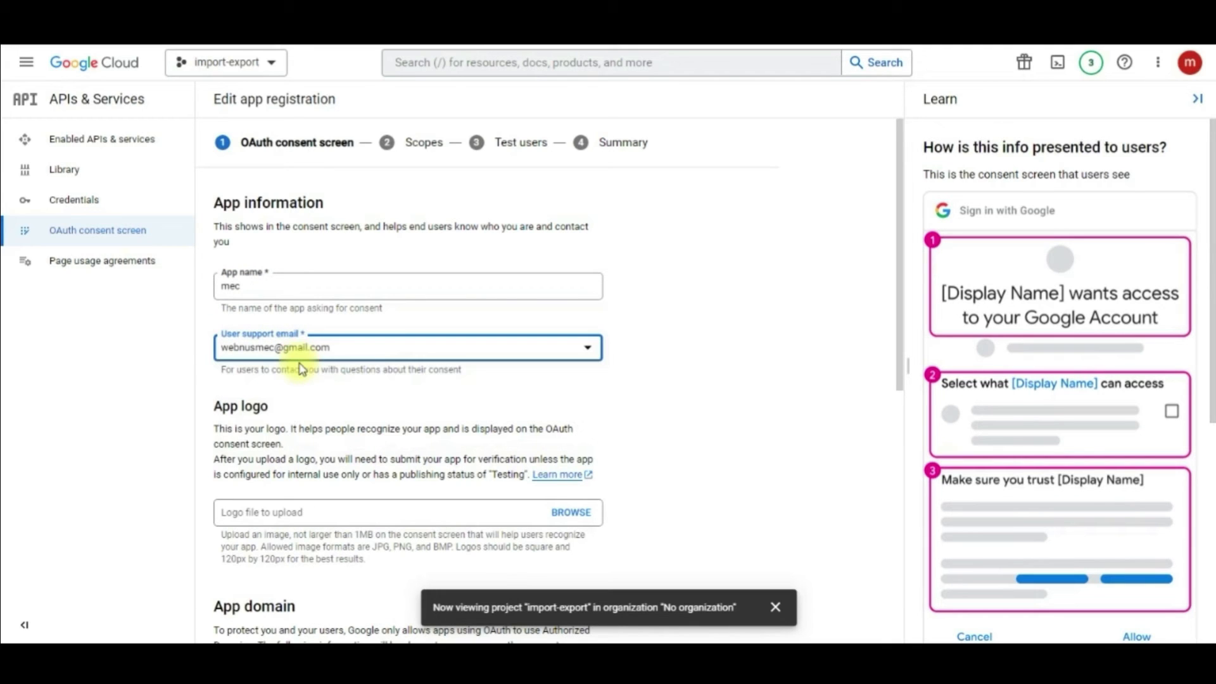
{"action": "scroll", "coordinate": [620, 388], "scroll_direction": "down", "scroll_amount": 3}
{"action": "scroll", "coordinate": [632, 389], "scroll_direction": "down", "scroll_amount": 5}
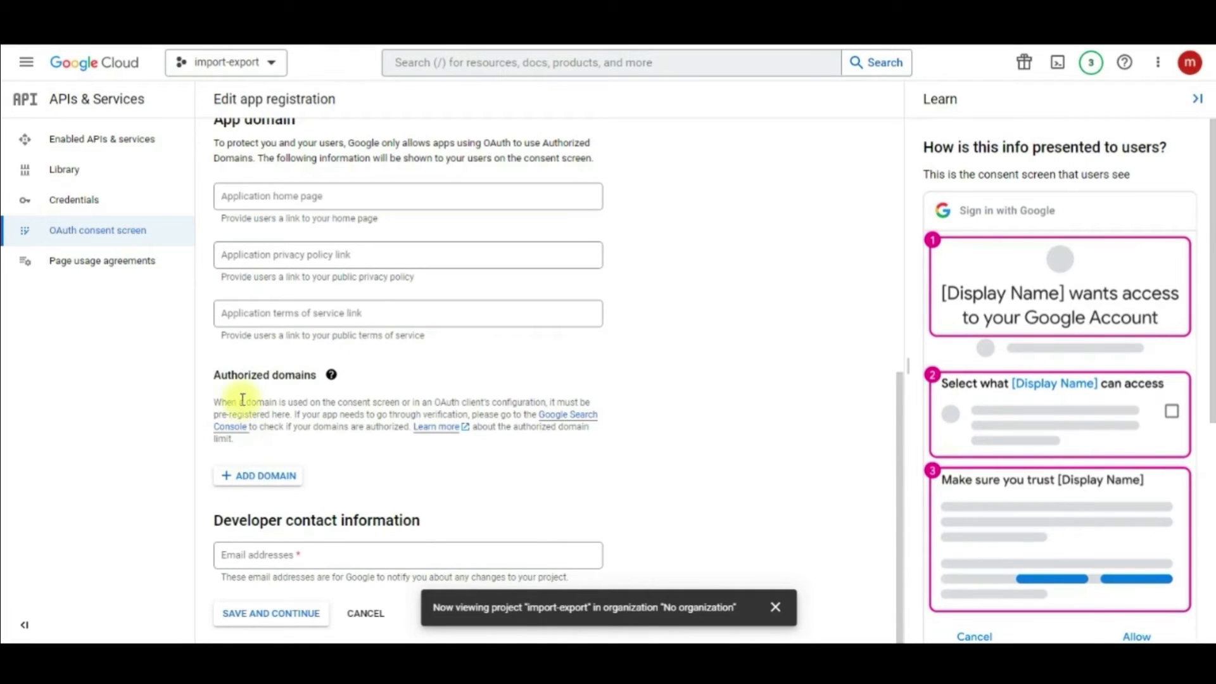
{"action": "left_click", "coordinate": [277, 556]}
{"action": "key", "text": "ctrl+v"}
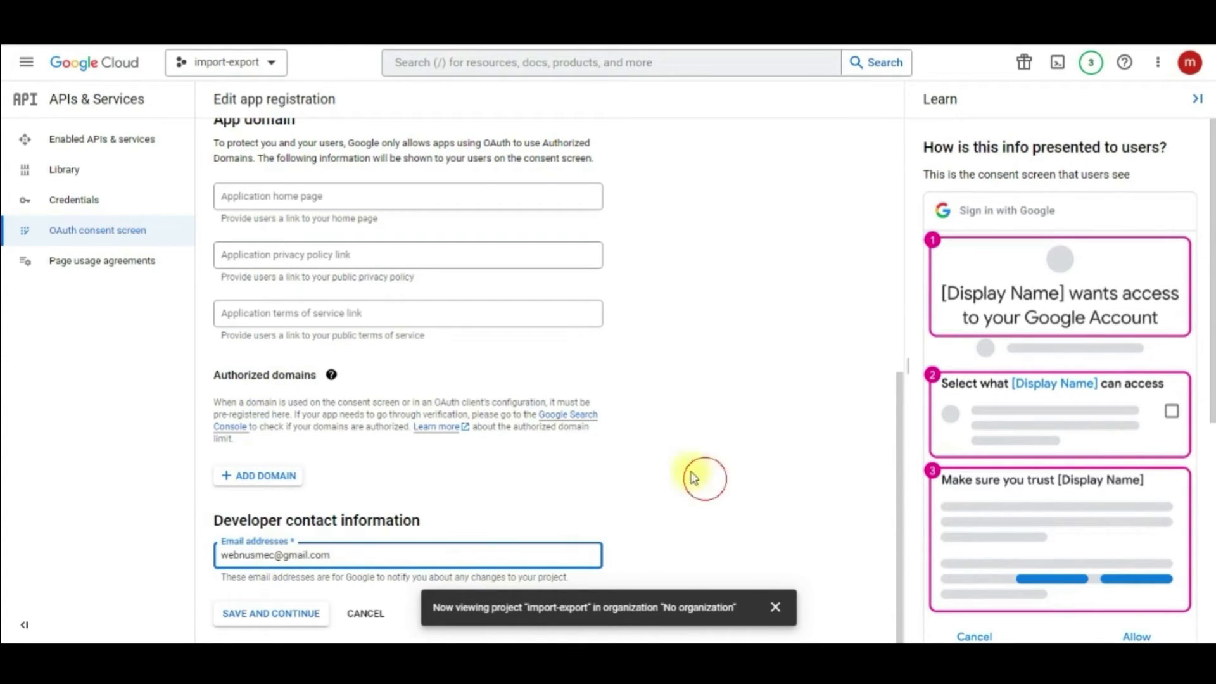
{"action": "left_click", "coordinate": [706, 482]}
{"action": "left_click", "coordinate": [260, 478]}
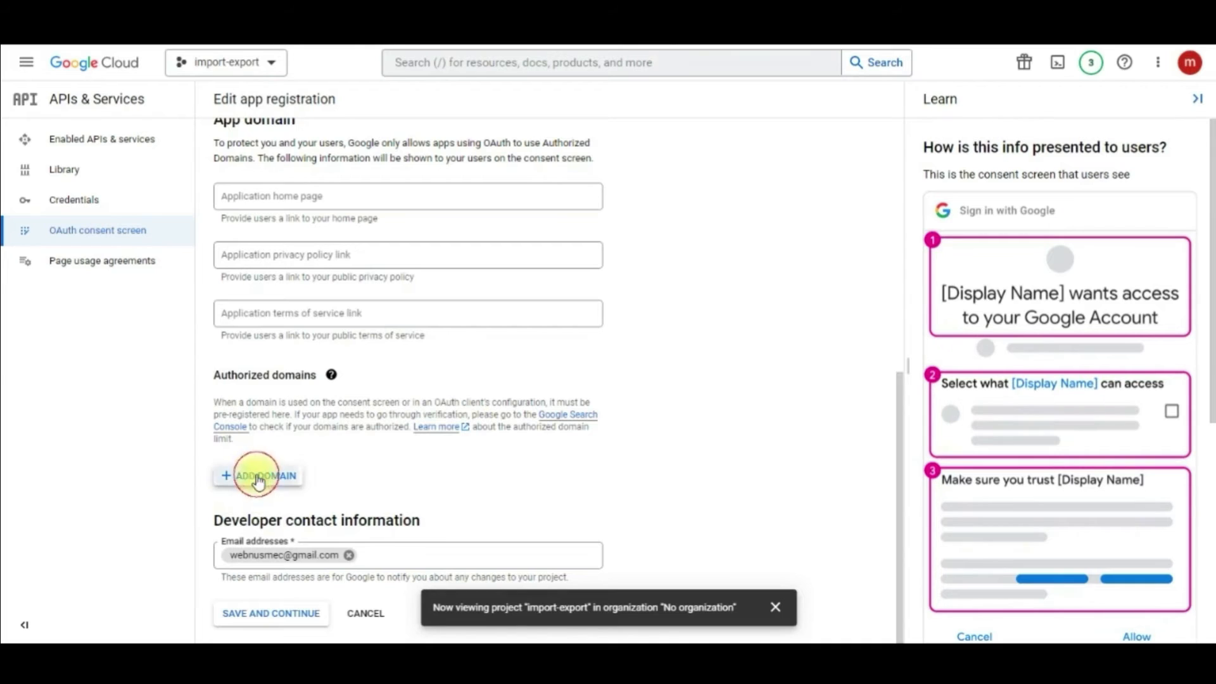
{"action": "left_click", "coordinate": [126, 45]}
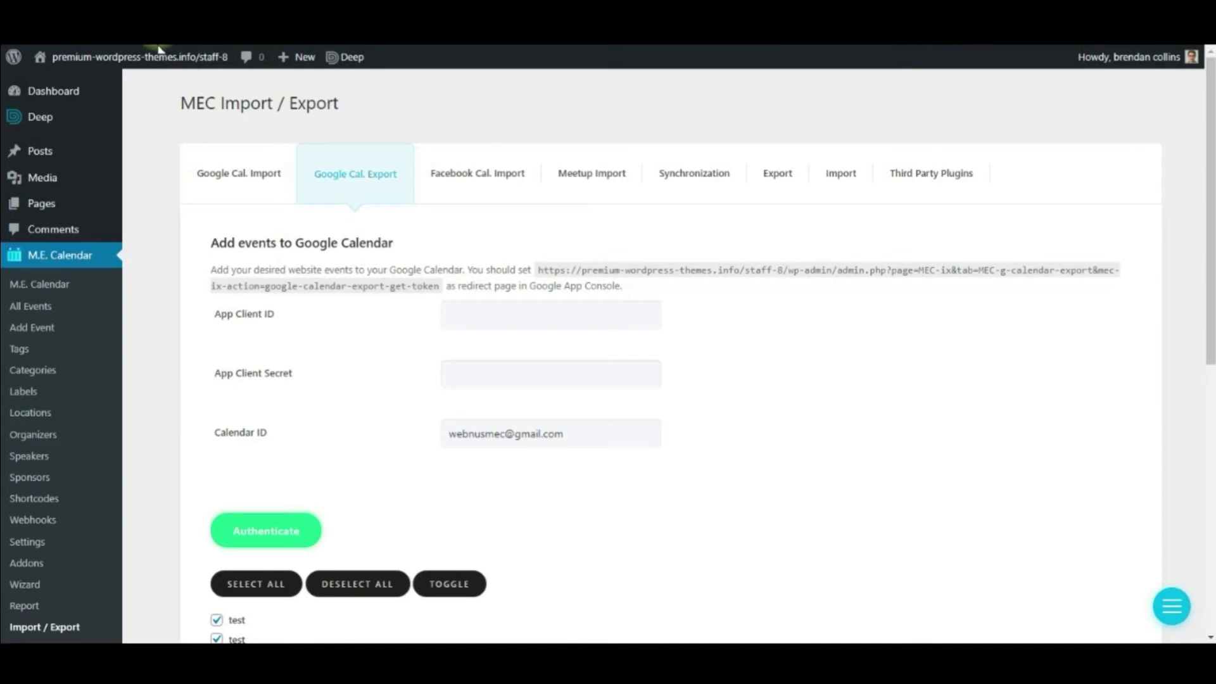
{"action": "right_click", "coordinate": [187, 49]}
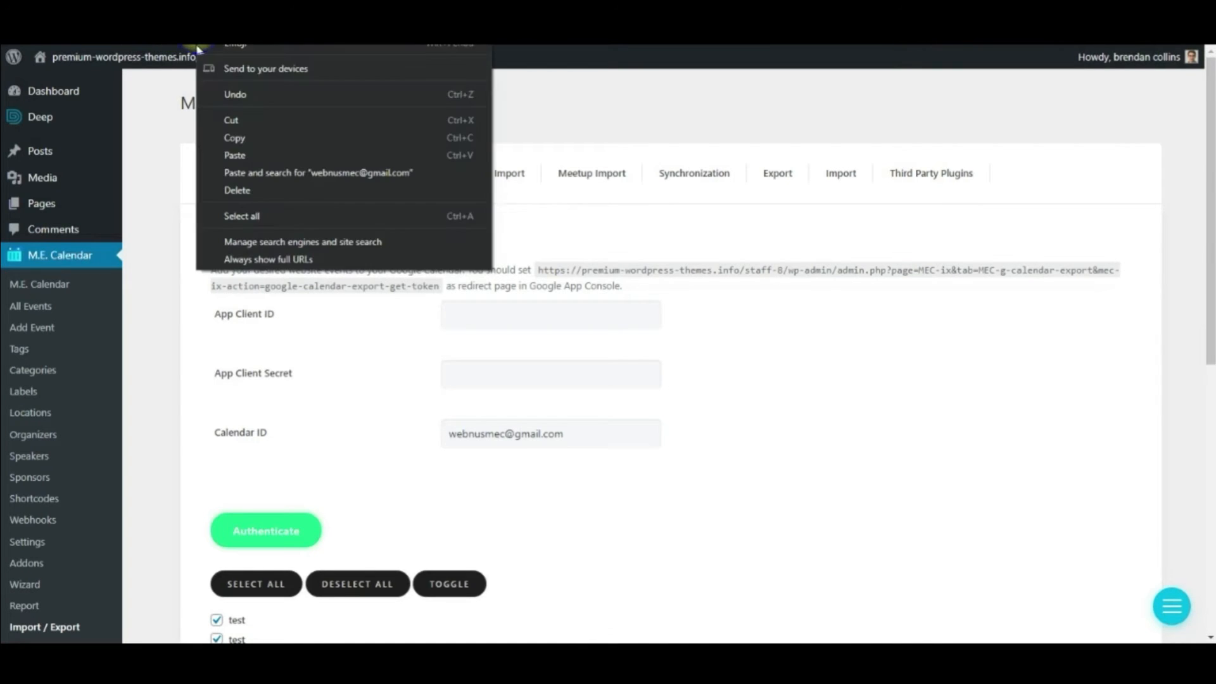
{"action": "left_click", "coordinate": [251, 140]}
{"action": "left_click", "coordinate": [463, 46]}
{"action": "left_click", "coordinate": [322, 485]}
{"action": "key", "text": "ctrl+v"}
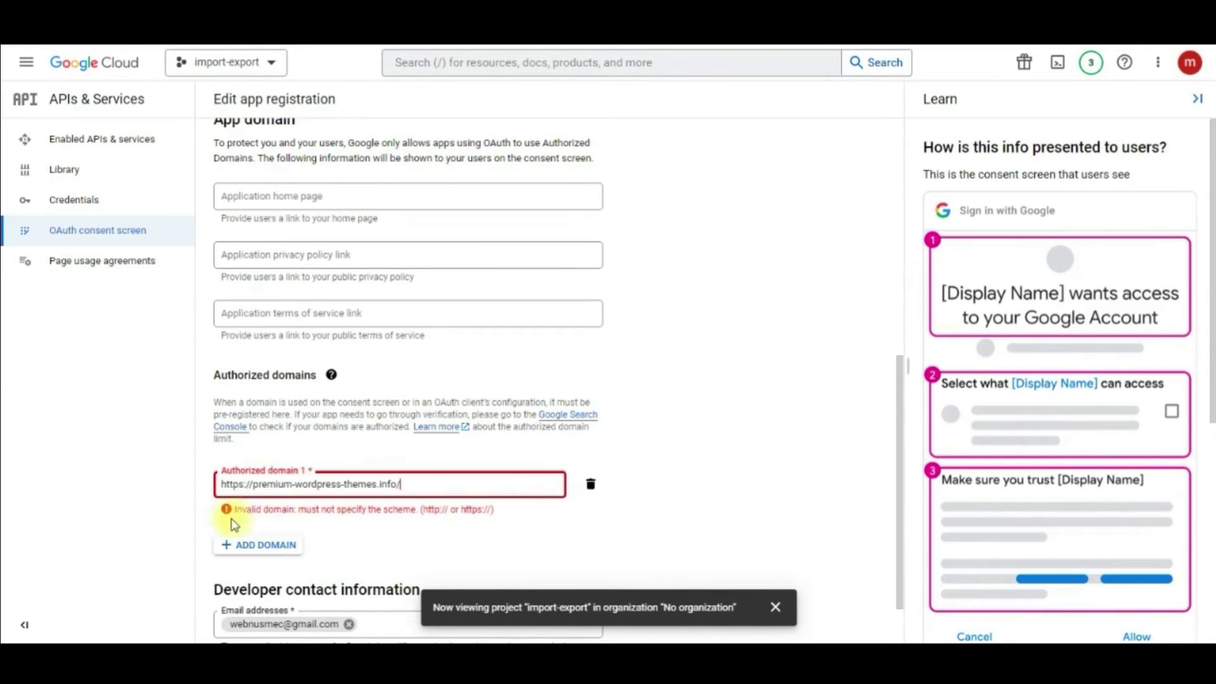
{"action": "left_click_drag", "start_coordinate": [253, 485], "coordinate": [211, 491]}
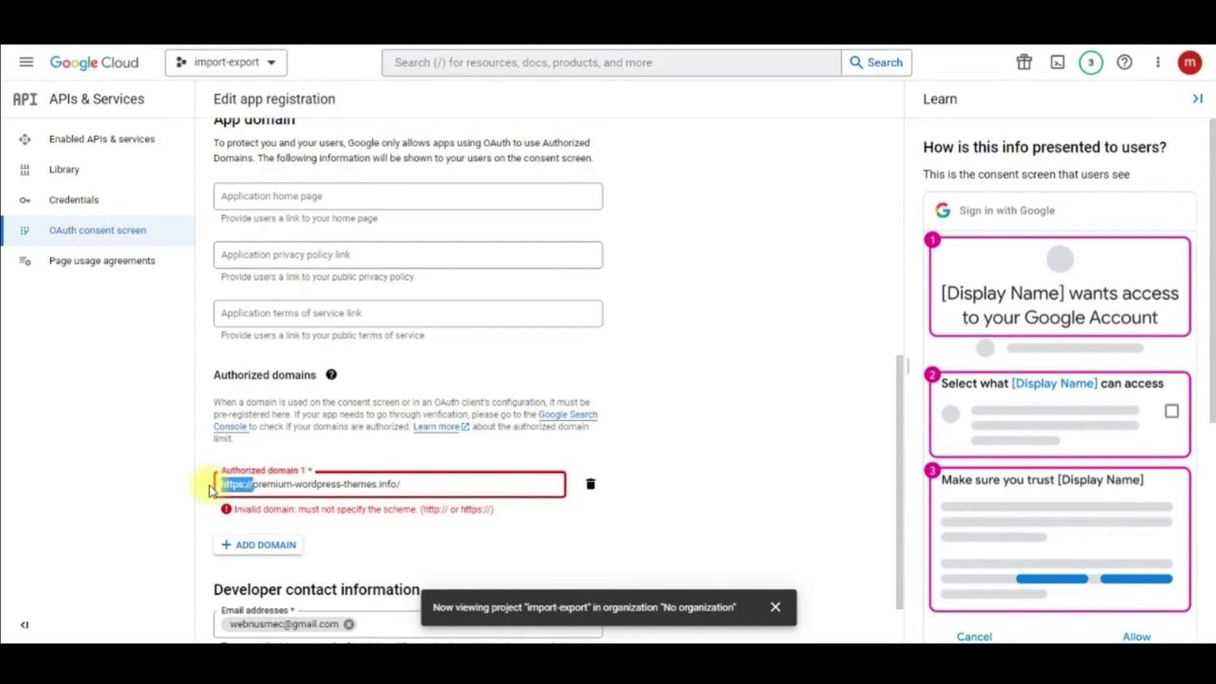
{"action": "key", "text": "BackSpace"}
{"action": "left_click", "coordinate": [660, 459]}
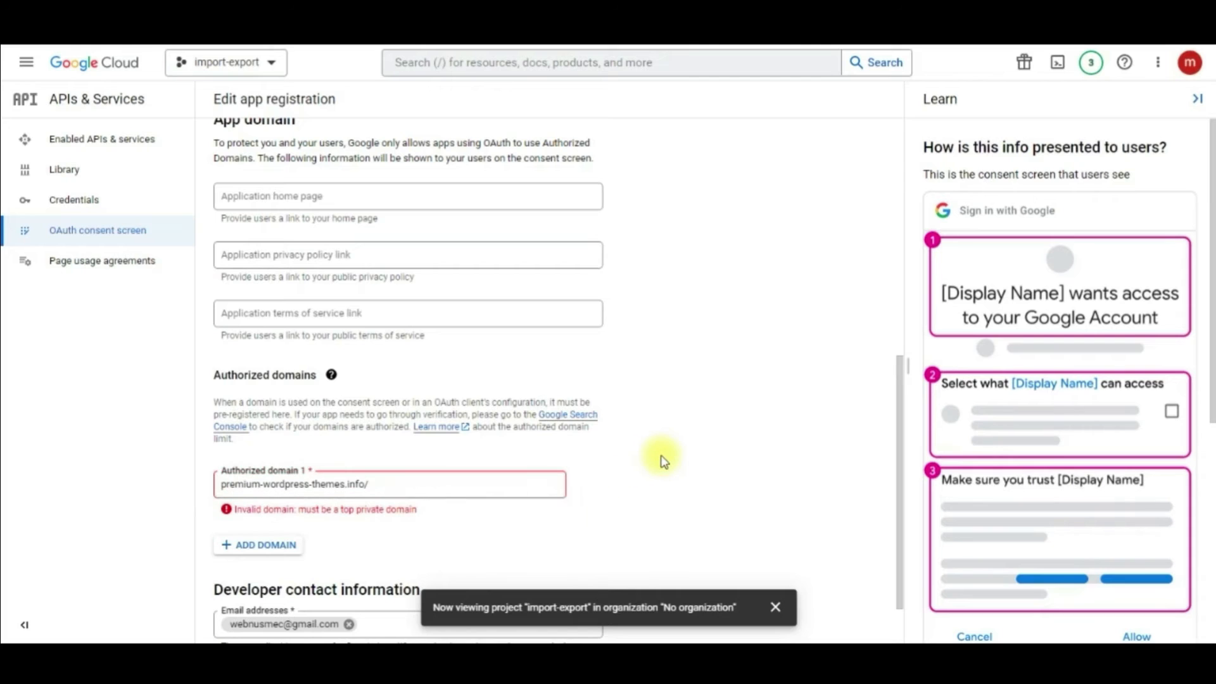
{"action": "left_click", "coordinate": [402, 481]}
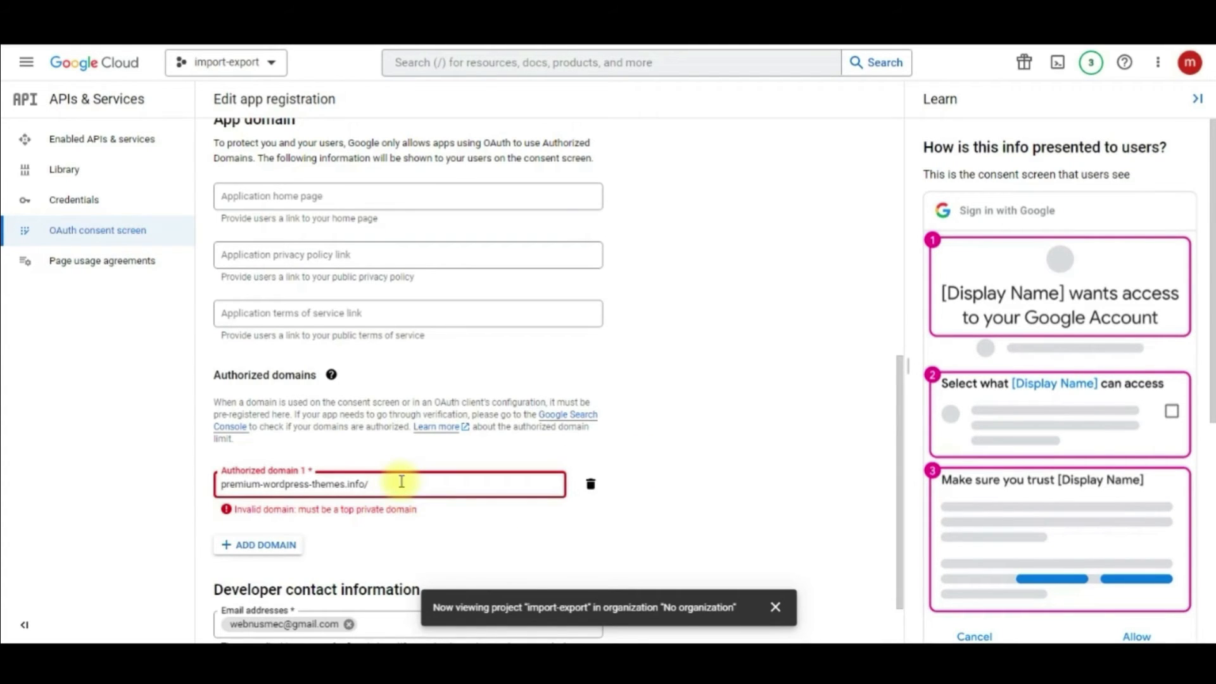
{"action": "key", "text": "BackSpace"}
{"action": "left_click", "coordinate": [700, 450]}
{"action": "scroll", "coordinate": [697, 451], "scroll_direction": "down", "scroll_amount": 1}
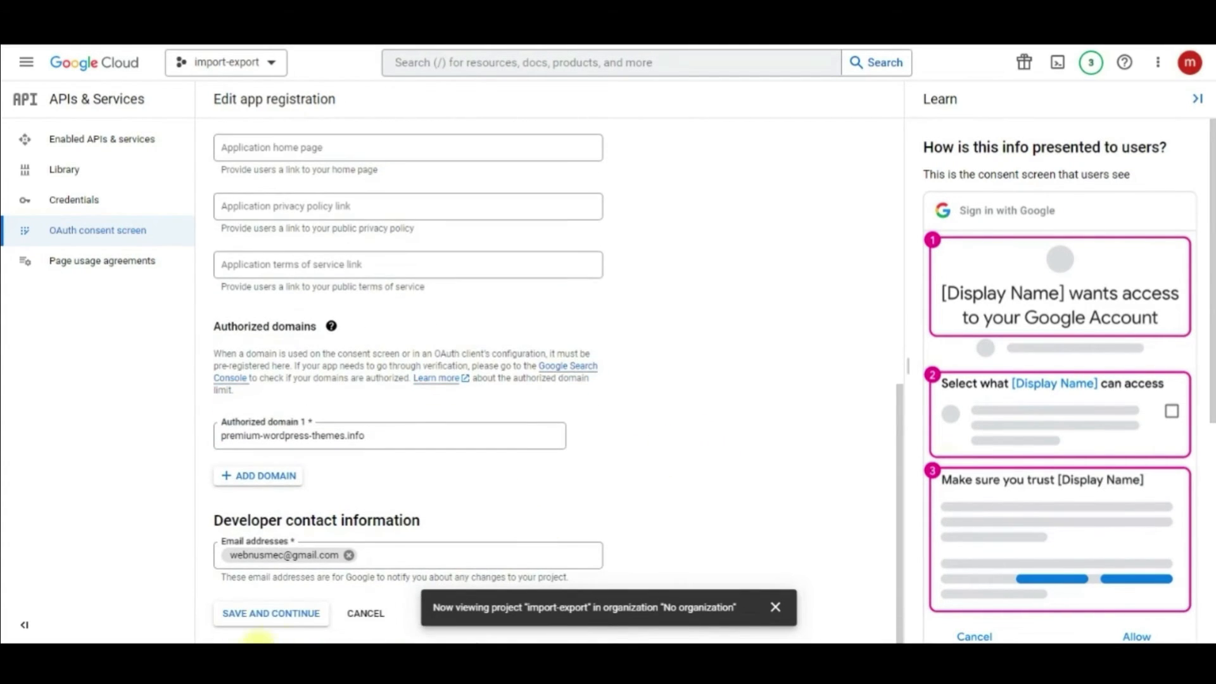
Step: Save the app registration details, dismiss the project notice and continue past the Scopes stage without adding any scopes
{"action": "left_click", "coordinate": [275, 615]}
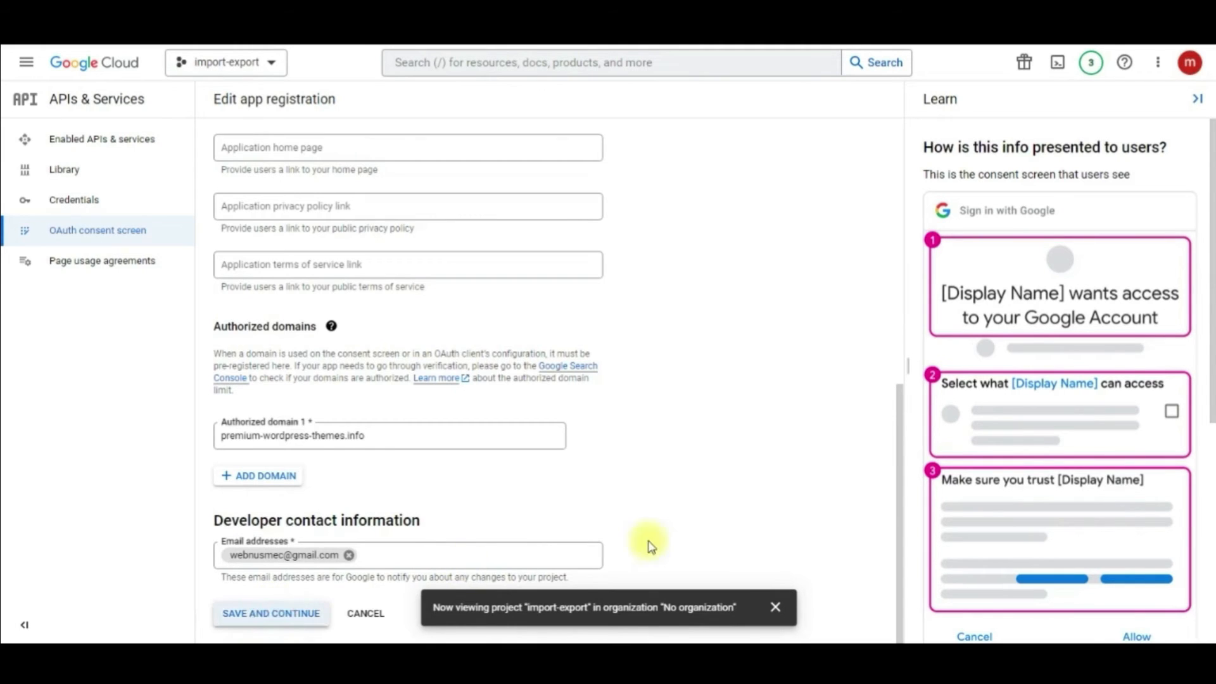
{"action": "left_click", "coordinate": [777, 610]}
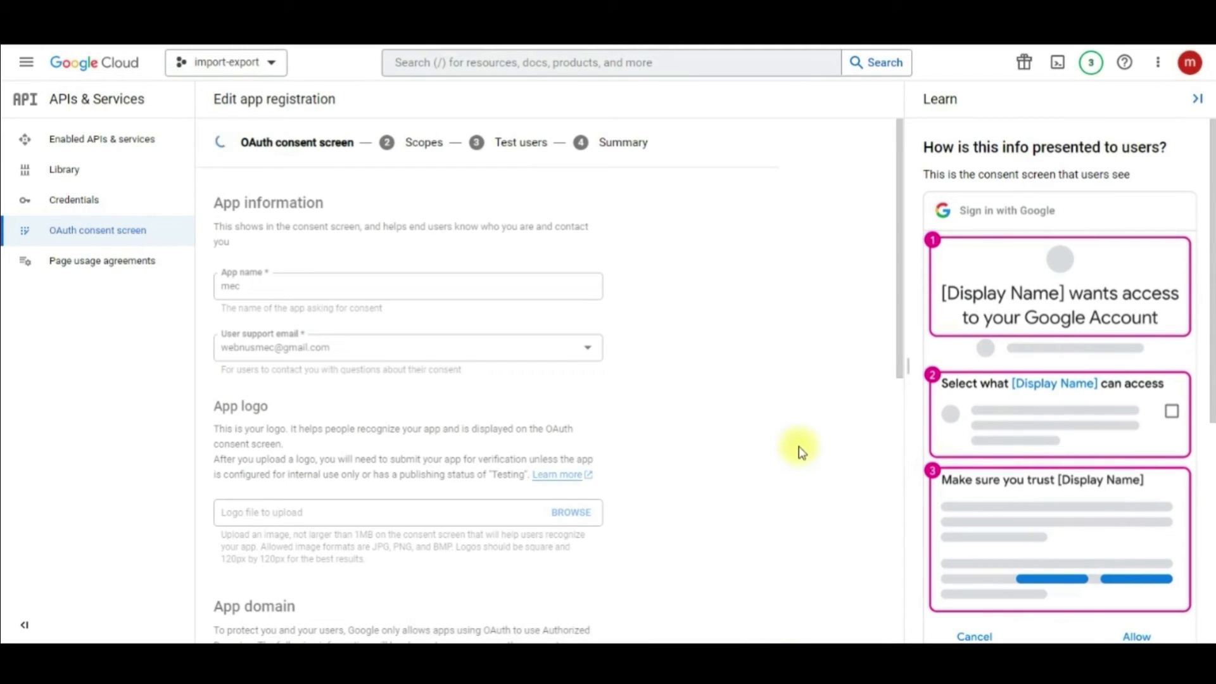
{"action": "scroll", "coordinate": [507, 431], "scroll_direction": "down", "scroll_amount": 1}
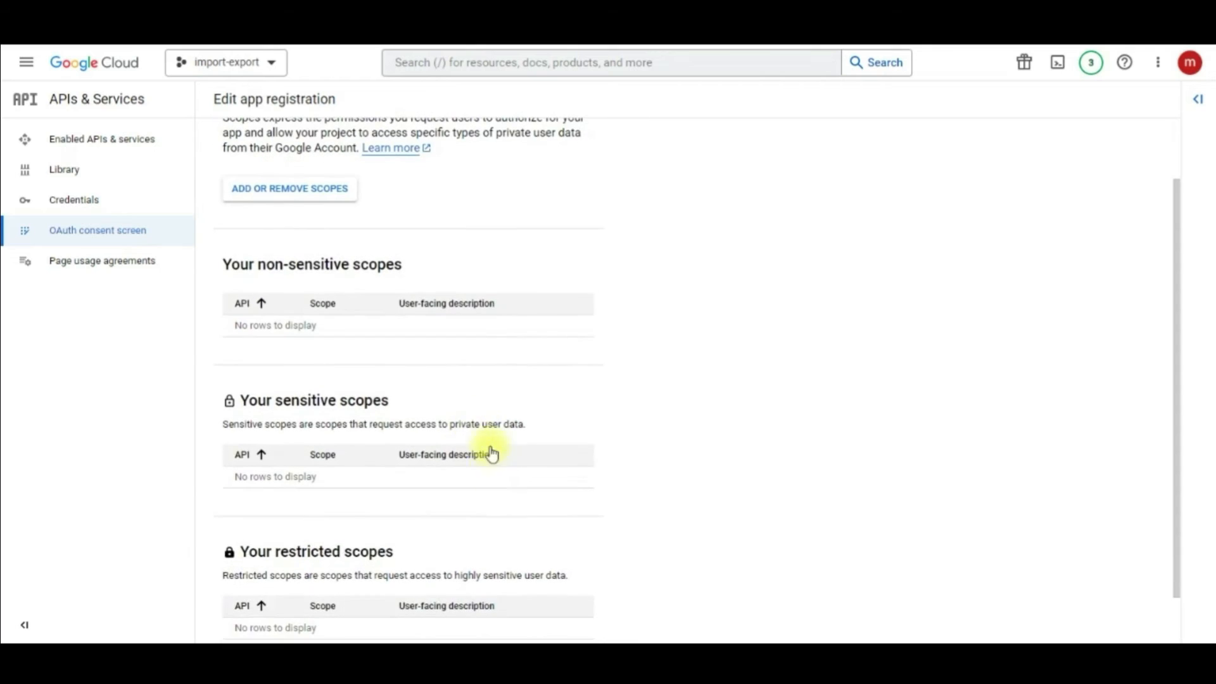
{"action": "scroll", "coordinate": [549, 450], "scroll_direction": "down", "scroll_amount": 1}
{"action": "scroll", "coordinate": [567, 476], "scroll_direction": "up", "scroll_amount": 3}
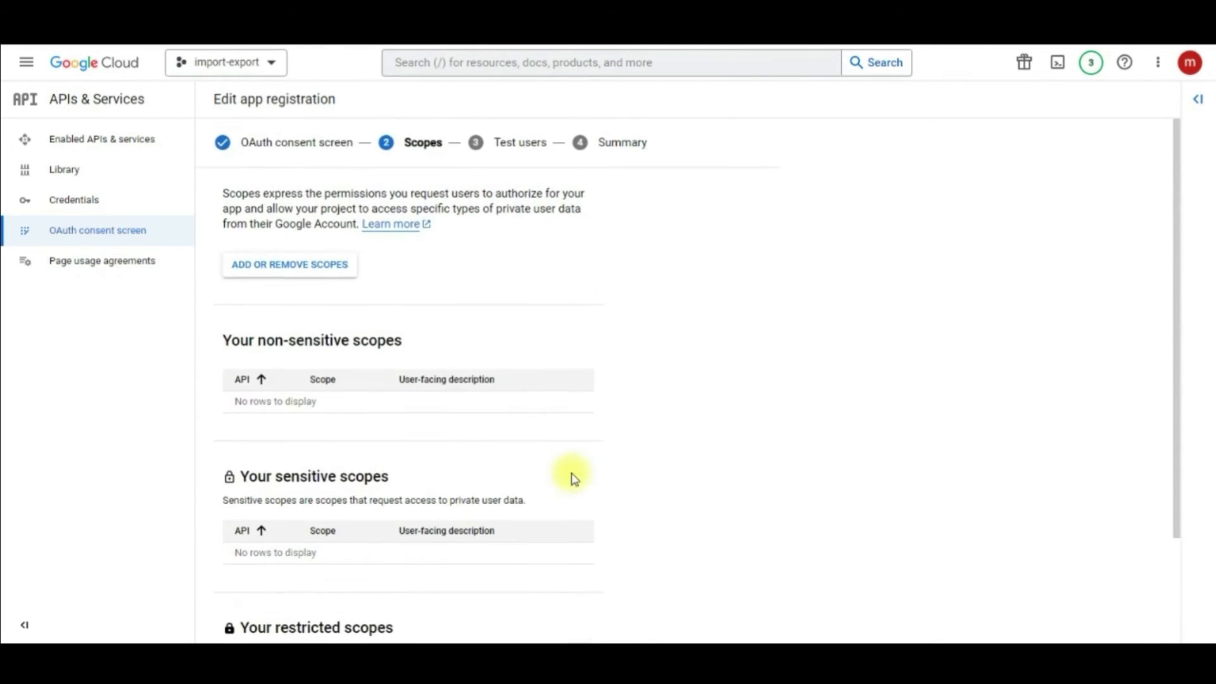
{"action": "scroll", "coordinate": [570, 485], "scroll_direction": "down", "scroll_amount": 2}
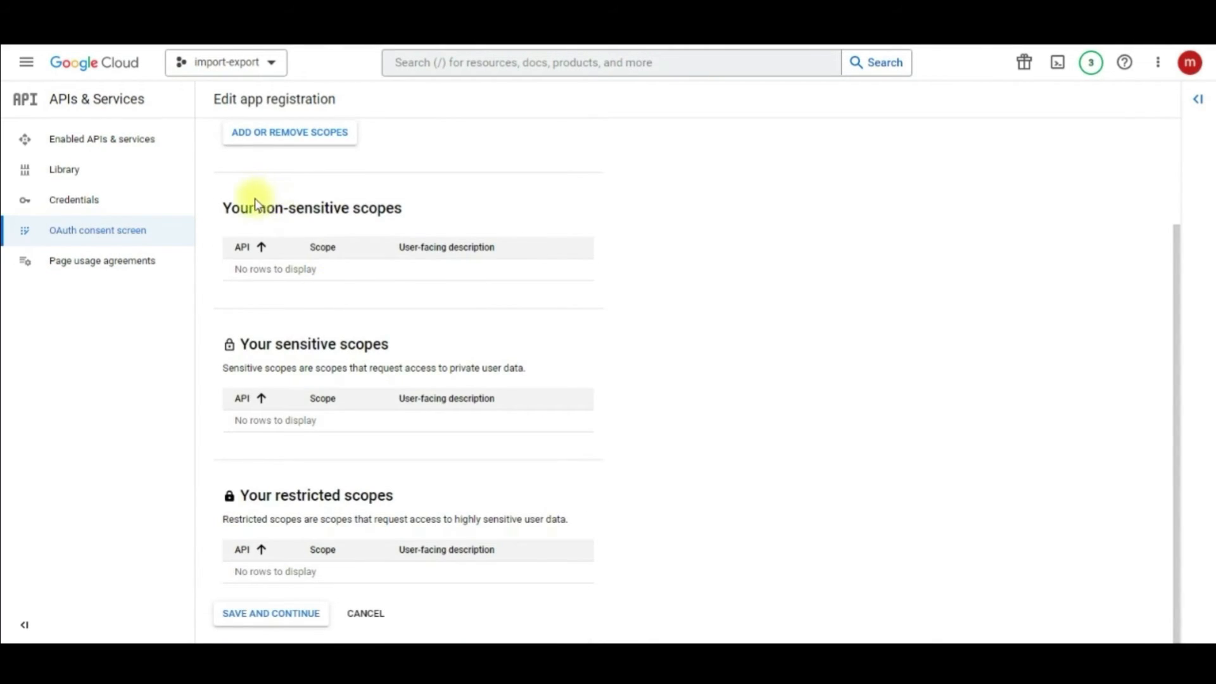
{"action": "scroll", "coordinate": [309, 292], "scroll_direction": "up", "scroll_amount": 1}
{"action": "scroll", "coordinate": [279, 209], "scroll_direction": "up", "scroll_amount": 1}
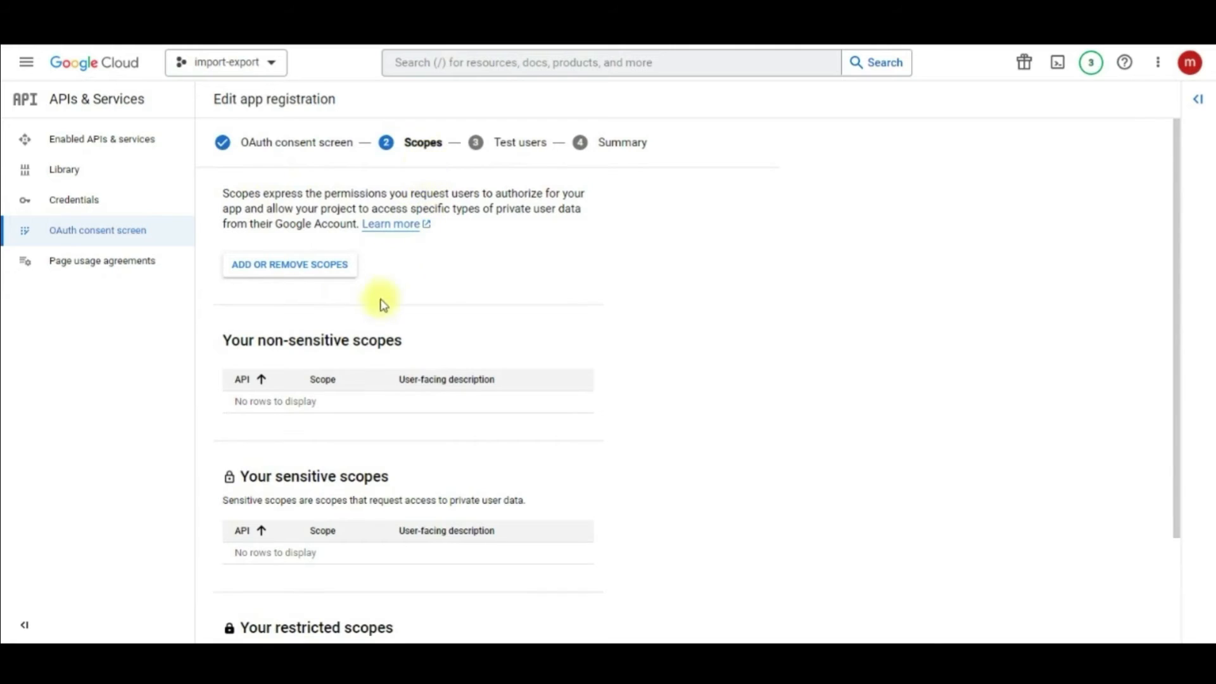
{"action": "scroll", "coordinate": [396, 317], "scroll_direction": "down", "scroll_amount": 2}
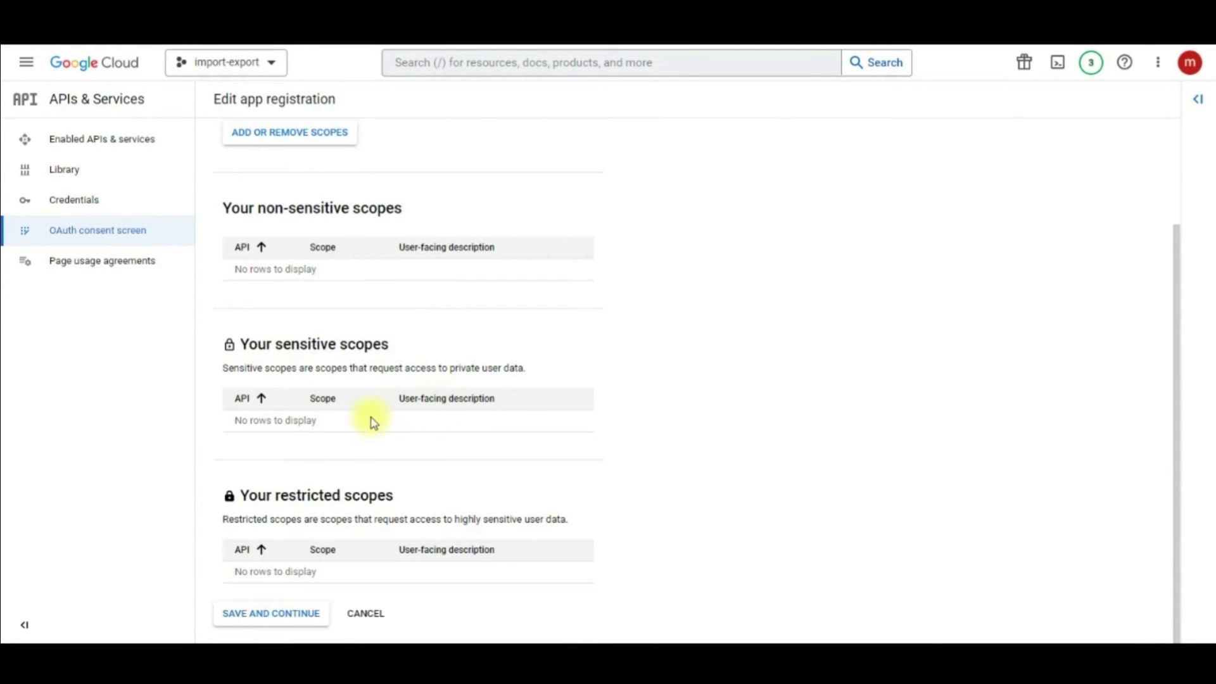
{"action": "left_click", "coordinate": [266, 614]}
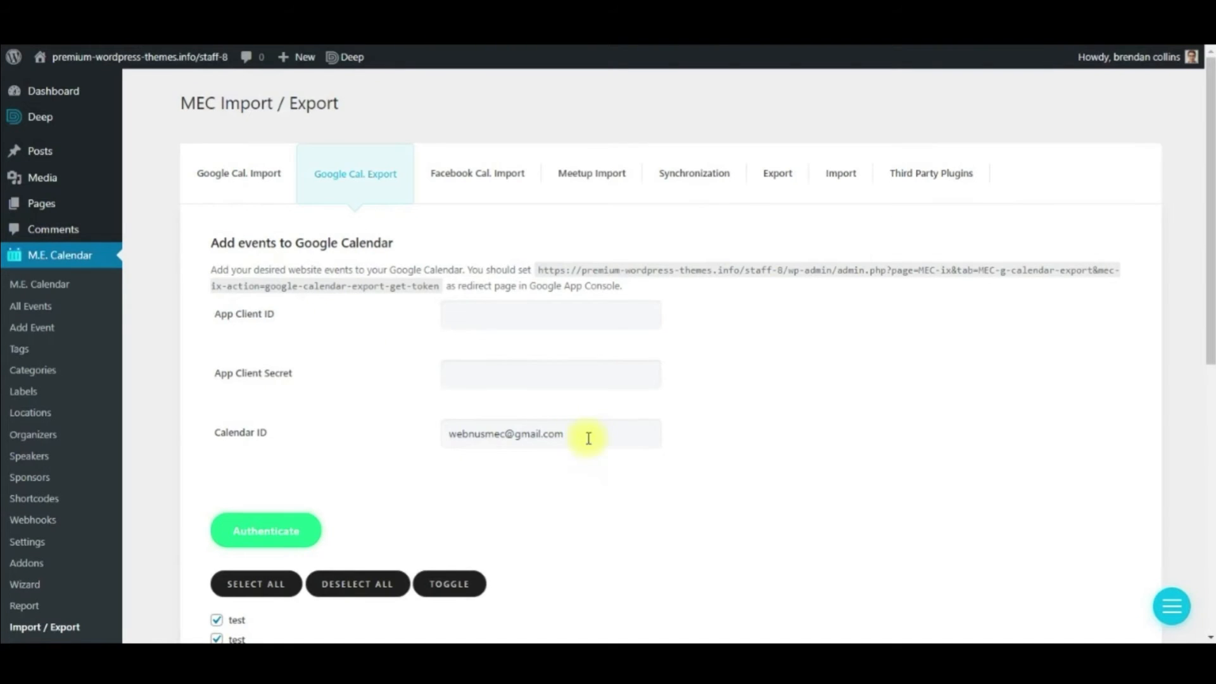
Step: Copy the Calendar ID email from the WordPress export page and add it as a test user of the Google Cloud app
{"action": "left_click_drag", "start_coordinate": [586, 434], "coordinate": [450, 431]}
{"action": "right_click", "coordinate": [506, 436]}
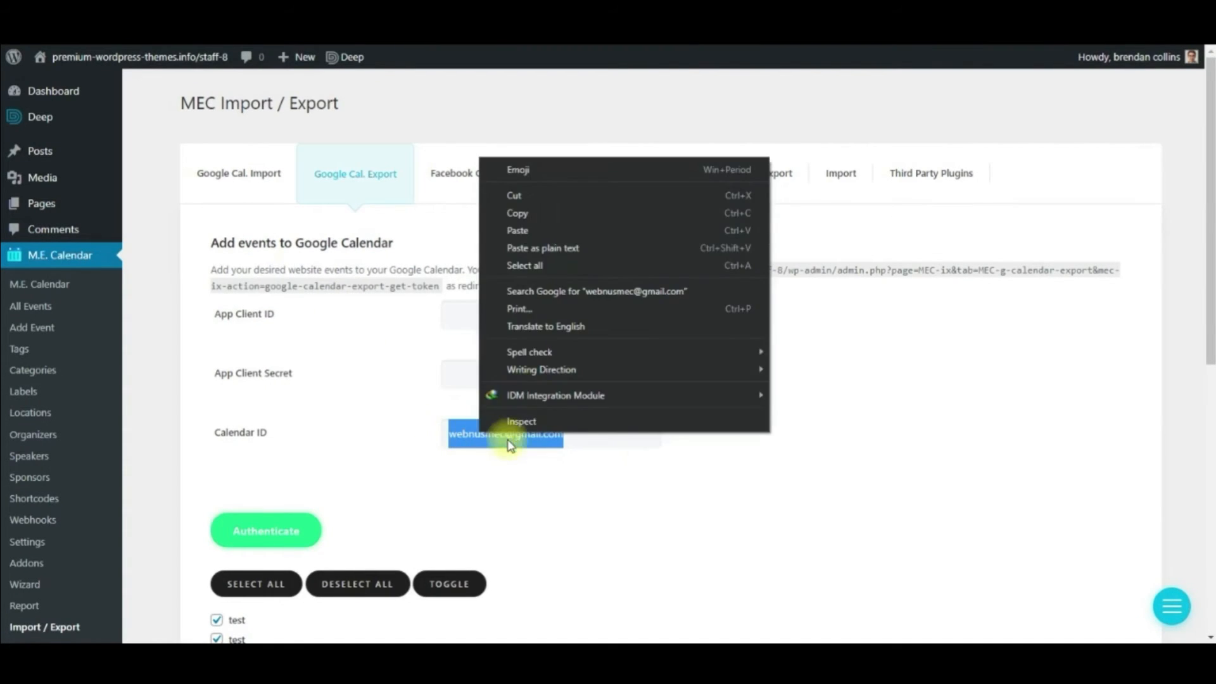
{"action": "left_click", "coordinate": [534, 211]}
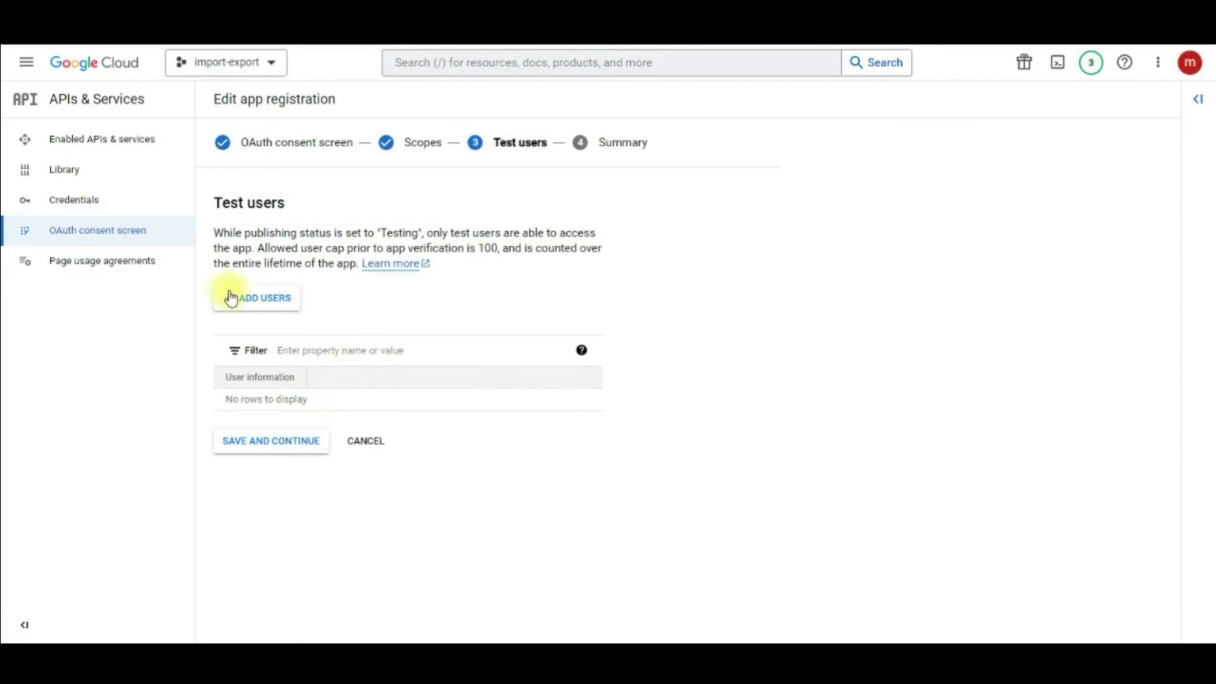
{"action": "left_click", "coordinate": [248, 306]}
{"action": "left_click", "coordinate": [750, 210]}
{"action": "key", "text": "ctrl+v"}
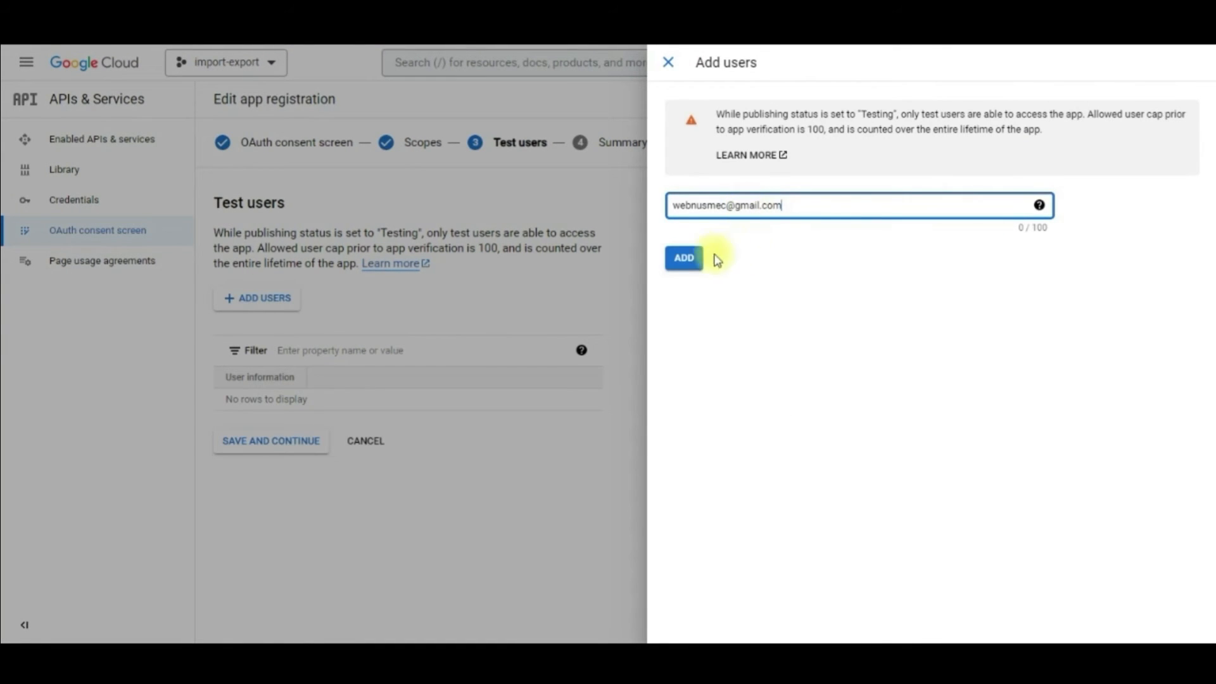
{"action": "left_click", "coordinate": [683, 259]}
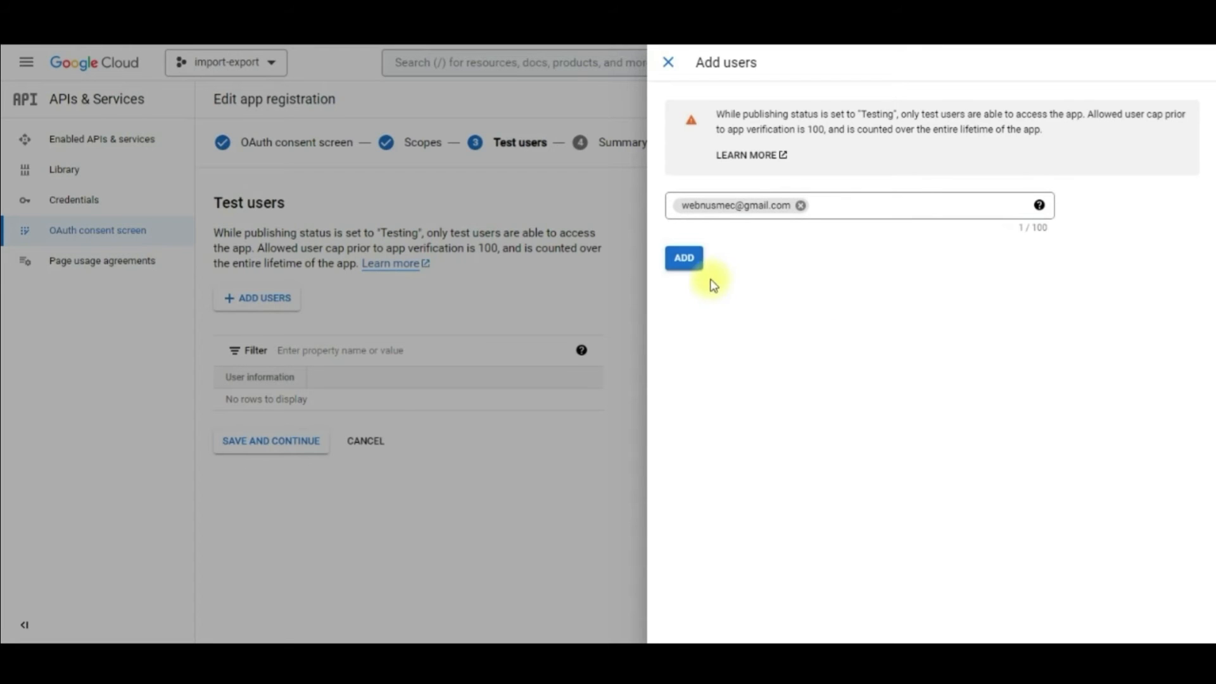
{"action": "left_click", "coordinate": [684, 260]}
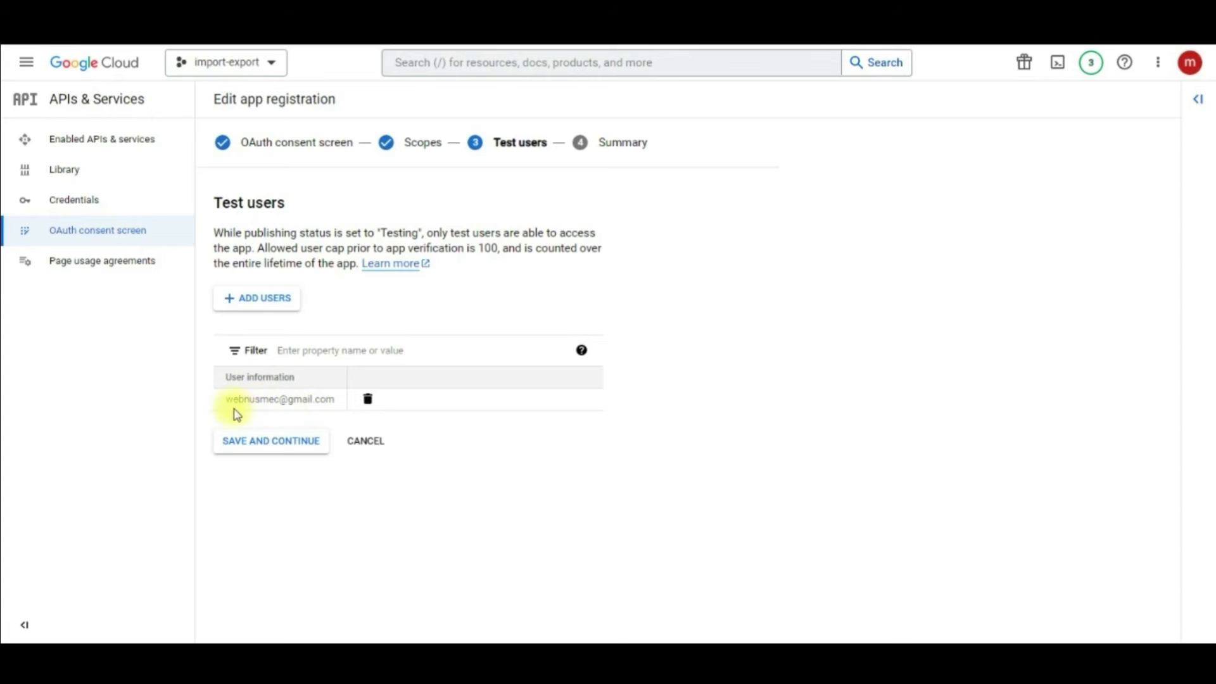
Step: Save the test users, review the registration summary and return to the OAuth consent screen dashboard
{"action": "left_click", "coordinate": [272, 443]}
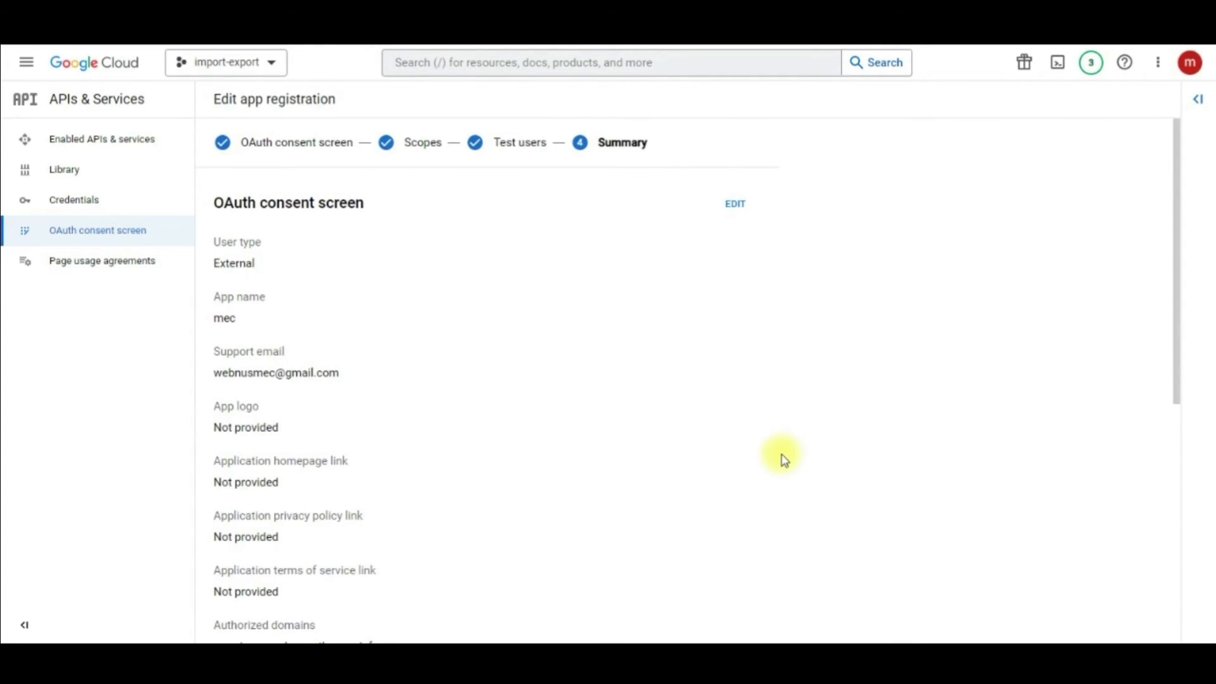
{"action": "scroll", "coordinate": [448, 375], "scroll_direction": "down", "scroll_amount": 7}
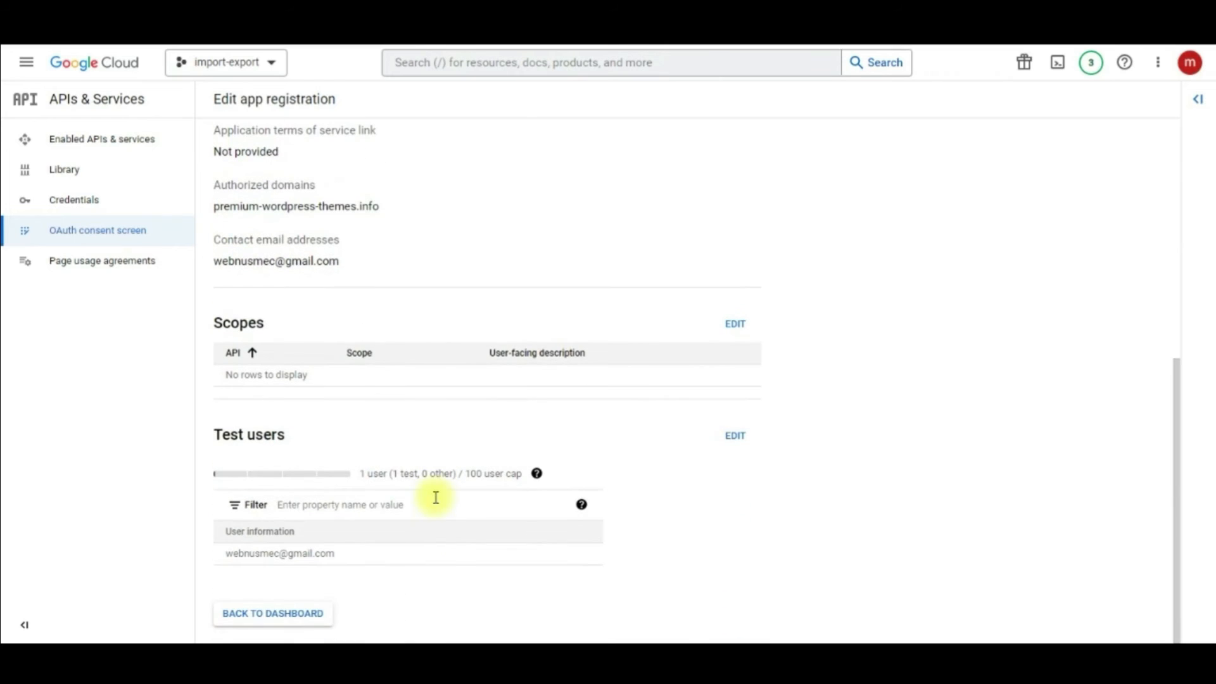
{"action": "left_click", "coordinate": [274, 617]}
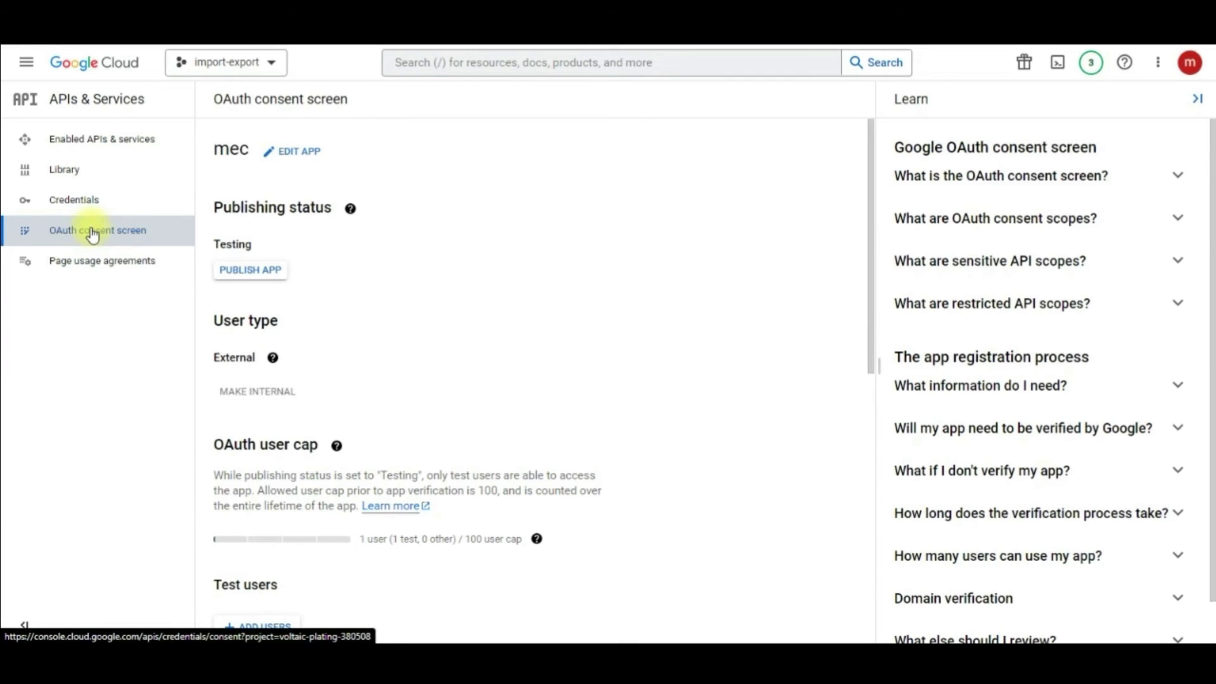
Step: Start a new OAuth client ID from the project's credentials and set its application type to Web application
{"action": "left_click", "coordinate": [74, 204]}
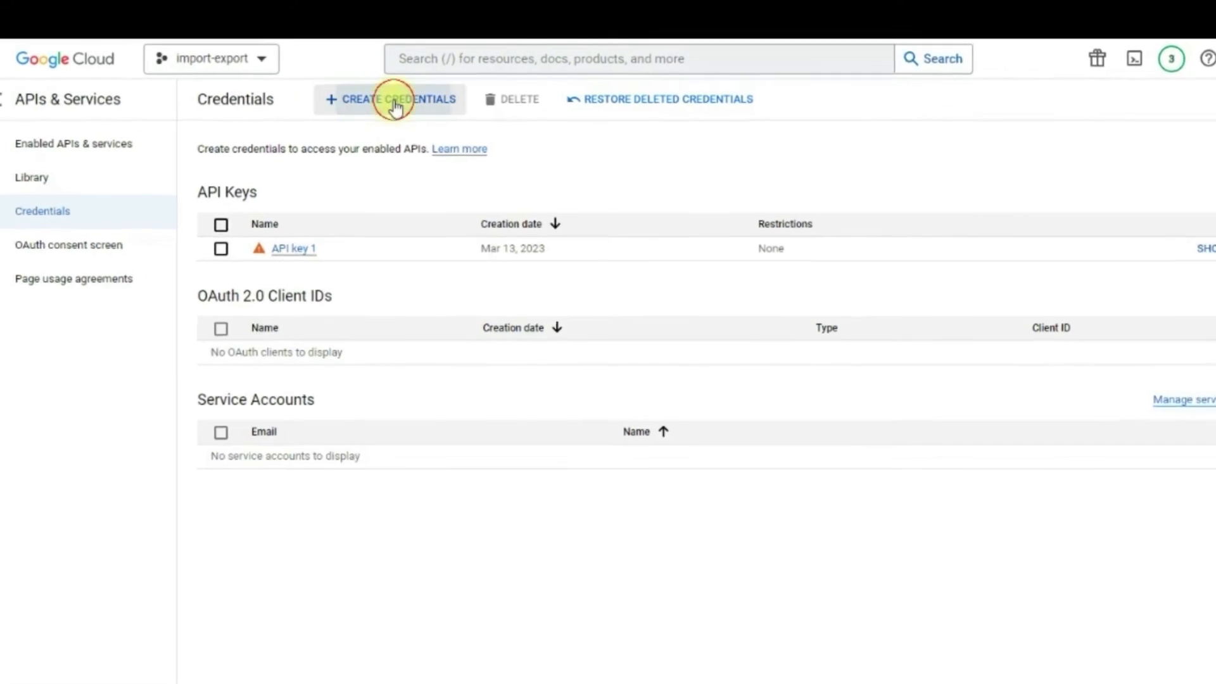
{"action": "left_click", "coordinate": [392, 101]}
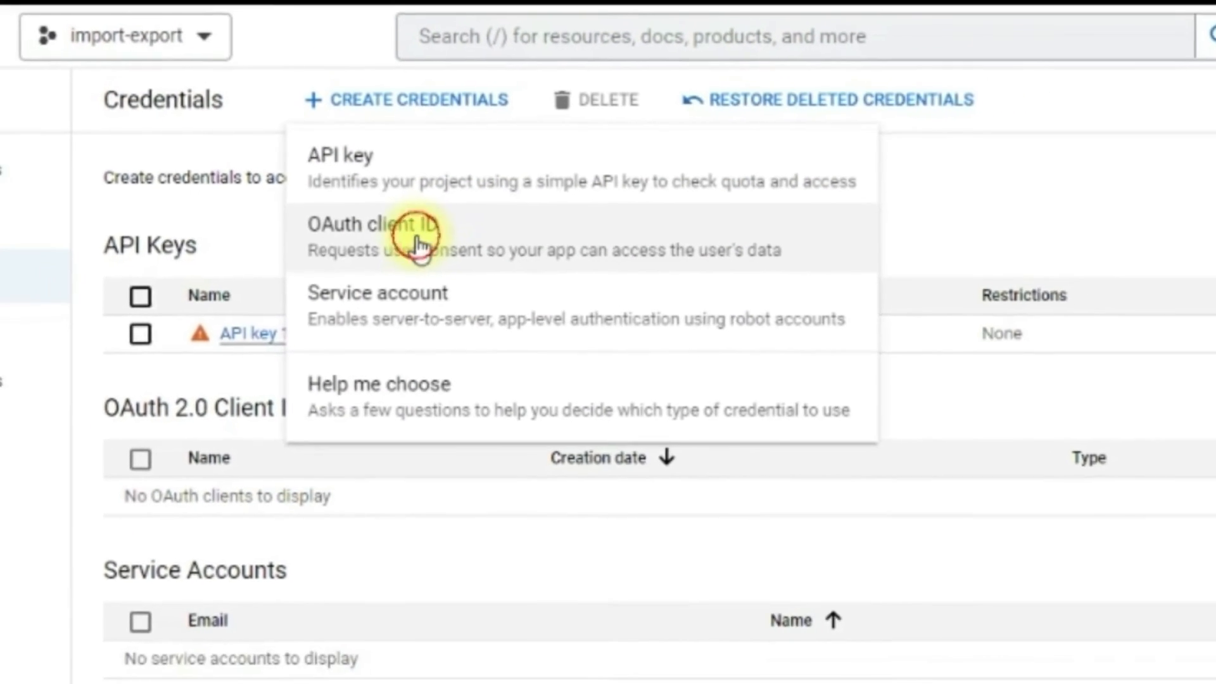
{"action": "left_click", "coordinate": [426, 246]}
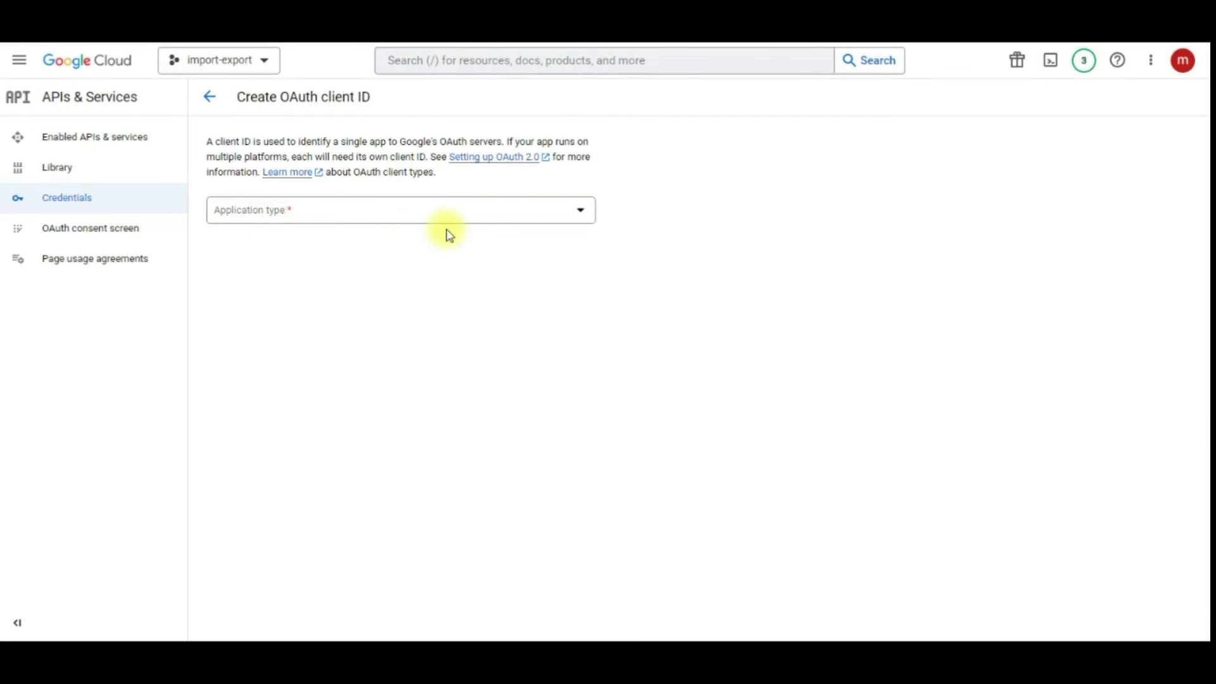
{"action": "left_click", "coordinate": [583, 219]}
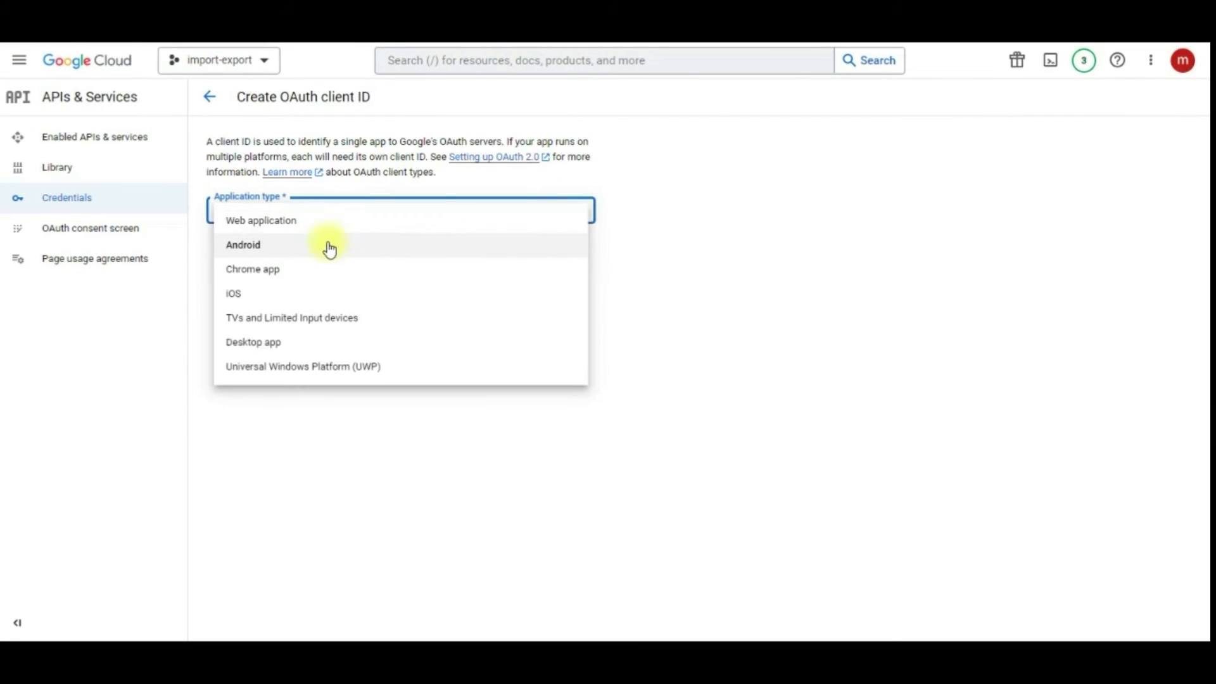
{"action": "left_click", "coordinate": [329, 222]}
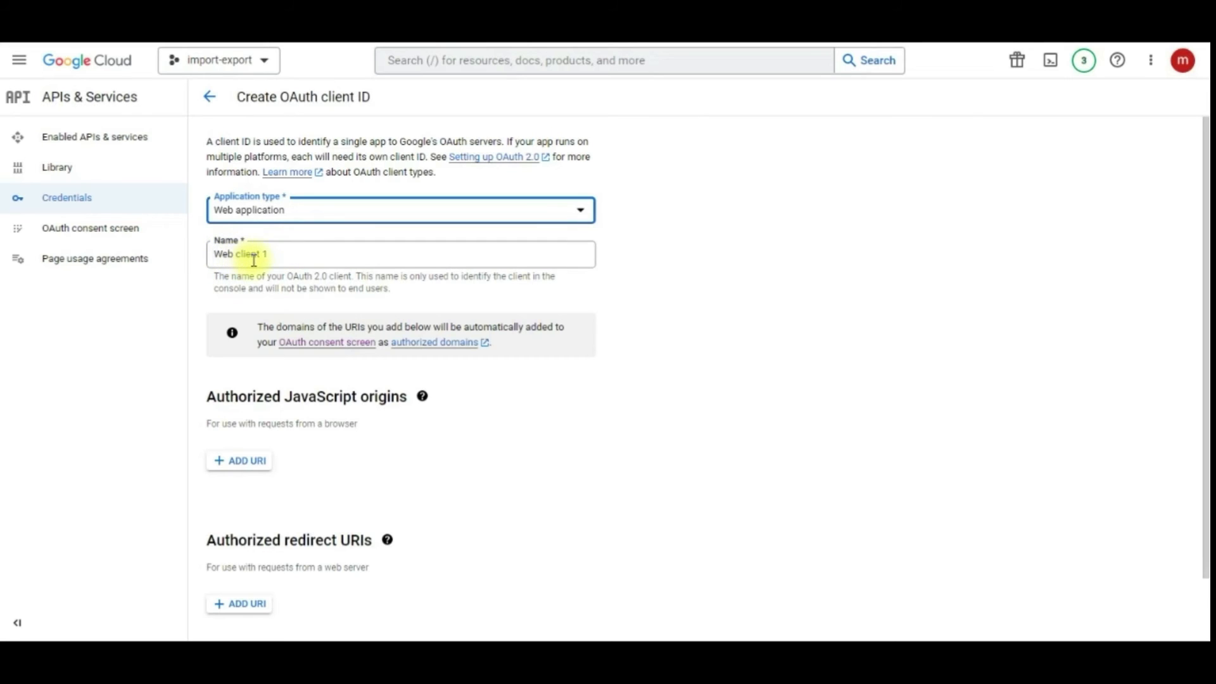
Step: Add the redirect address from the WordPress Google Cal. Export page as an authorized redirect URI and create the OAuth client
{"action": "scroll", "coordinate": [292, 285], "scroll_direction": "down", "scroll_amount": 1}
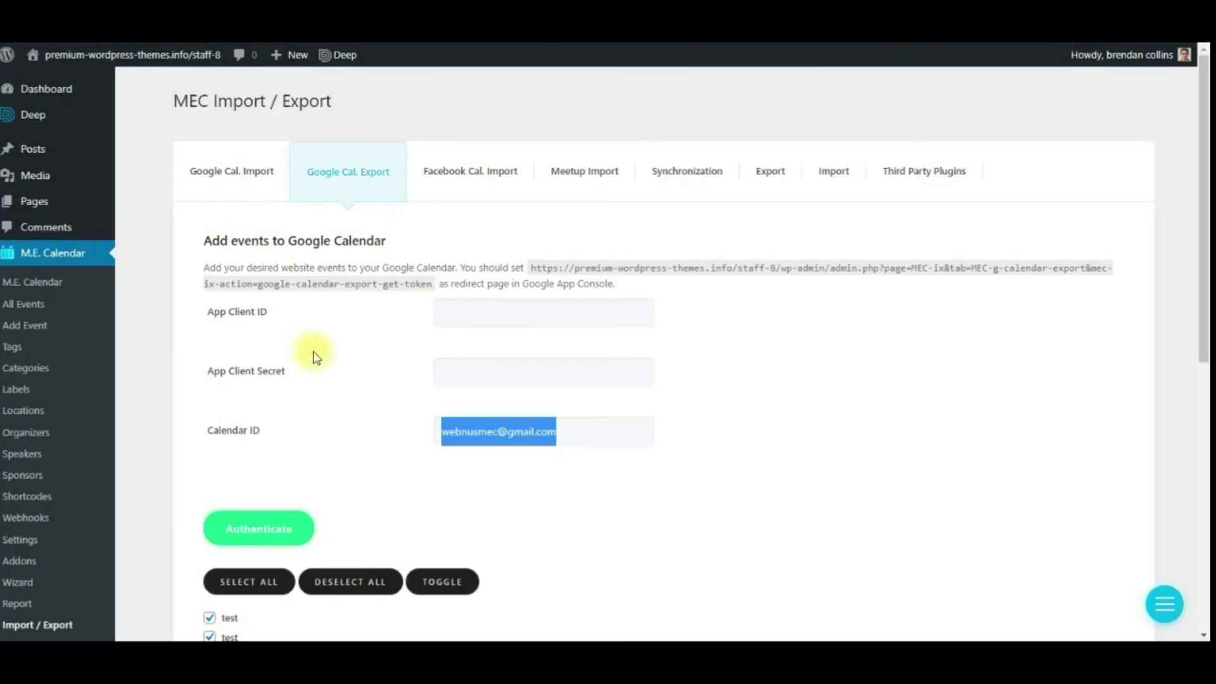
{"action": "left_click_drag", "start_coordinate": [535, 262], "coordinate": [435, 285]}
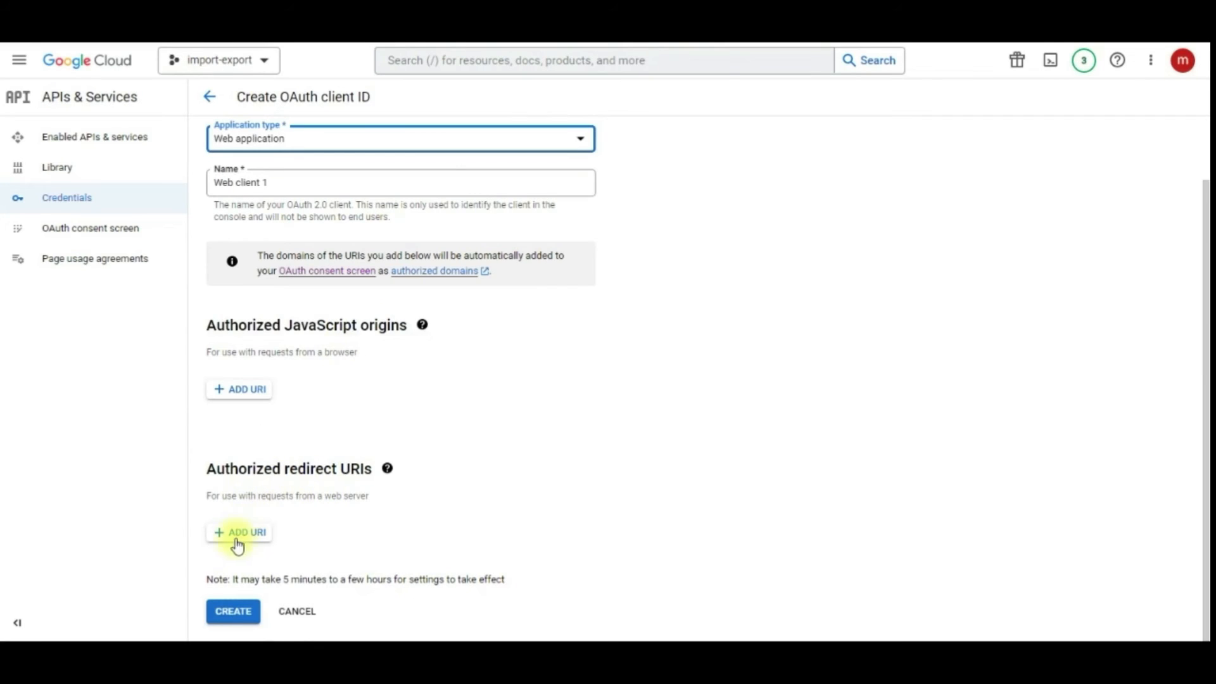
{"action": "left_click", "coordinate": [236, 534]}
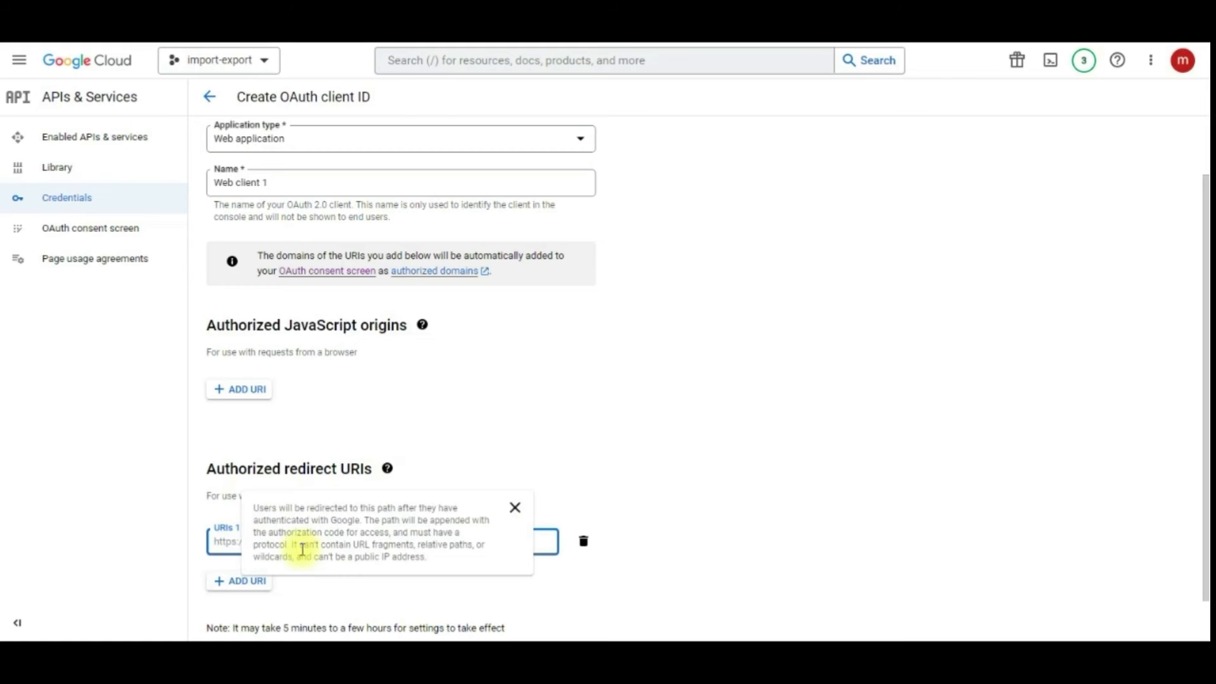
{"action": "key", "text": "ctrl+v"}
{"action": "left_click", "coordinate": [804, 388]}
{"action": "scroll", "coordinate": [653, 450], "scroll_direction": "down", "scroll_amount": 1}
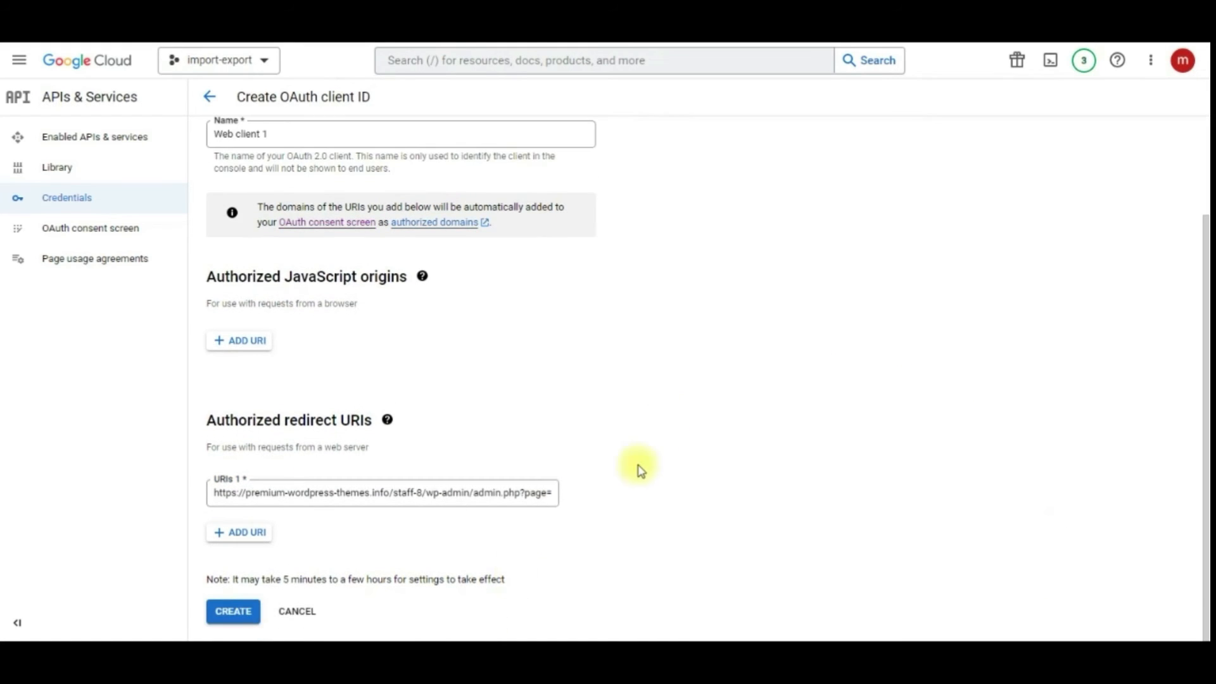
{"action": "left_click", "coordinate": [234, 614]}
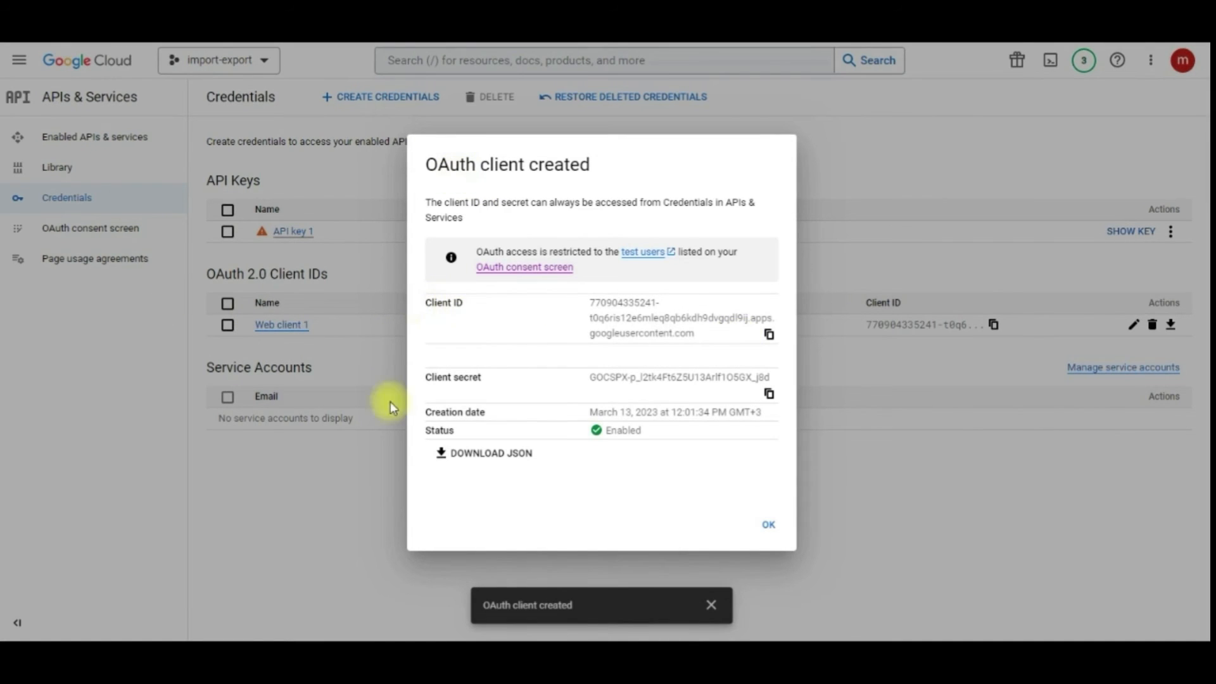
Step: Copy the new OAuth client's ID and secret into App Client ID and App Client Secret on the WordPress export page
{"action": "left_click", "coordinate": [769, 336]}
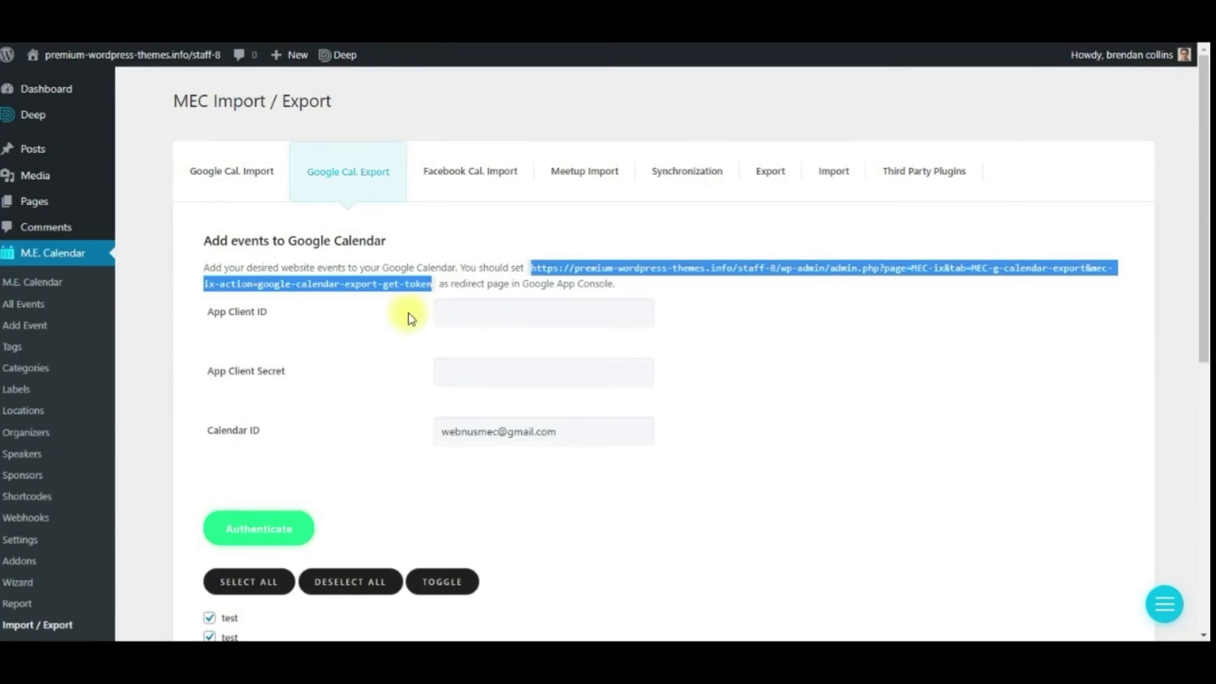
{"action": "left_click", "coordinate": [467, 317]}
{"action": "key", "text": "ctrl+v"}
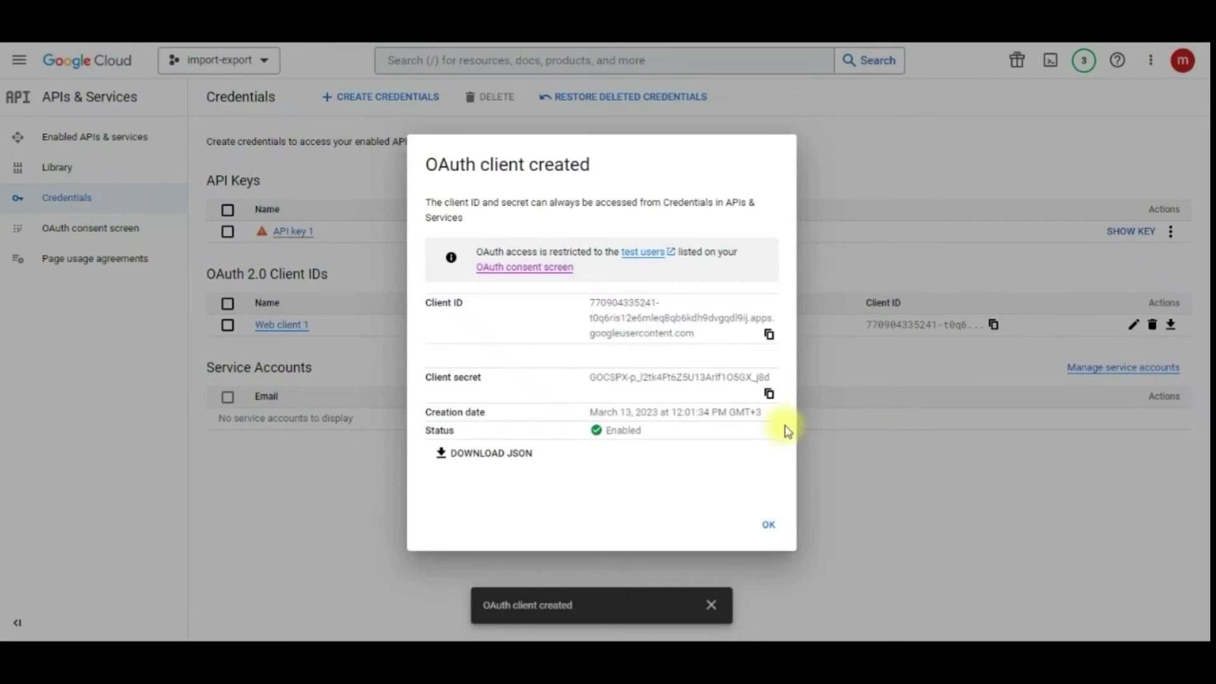
{"action": "left_click", "coordinate": [769, 394]}
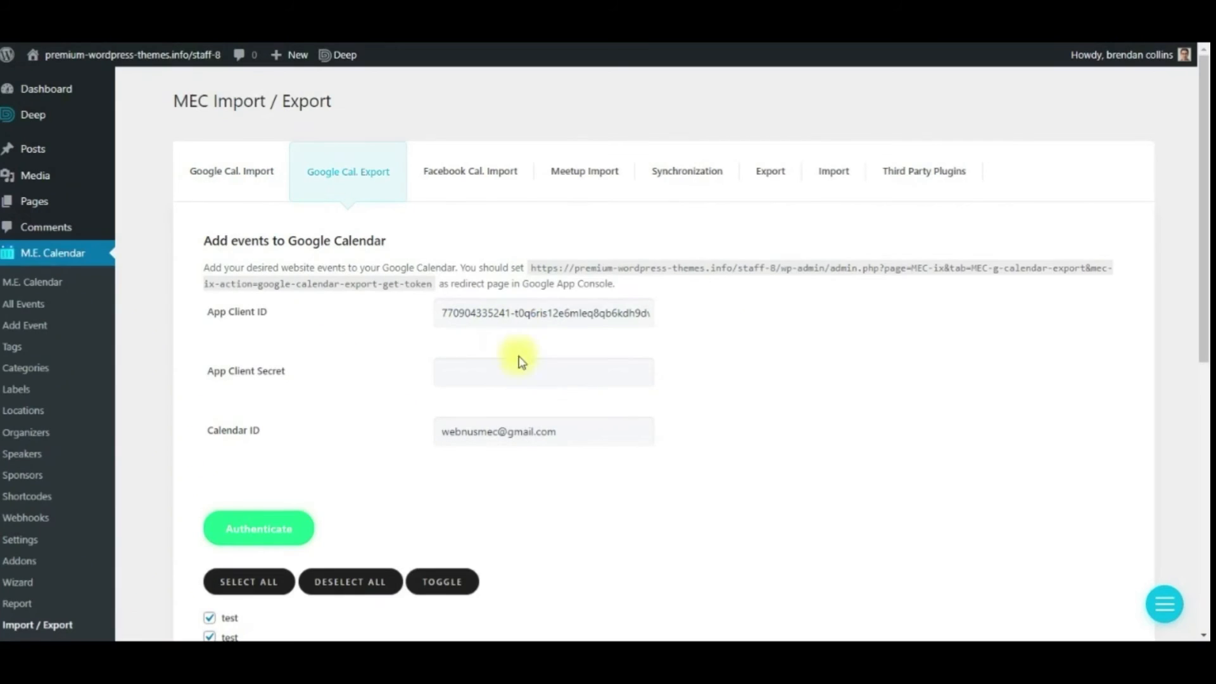
{"action": "left_click", "coordinate": [496, 372]}
{"action": "key", "text": "ctrl+v"}
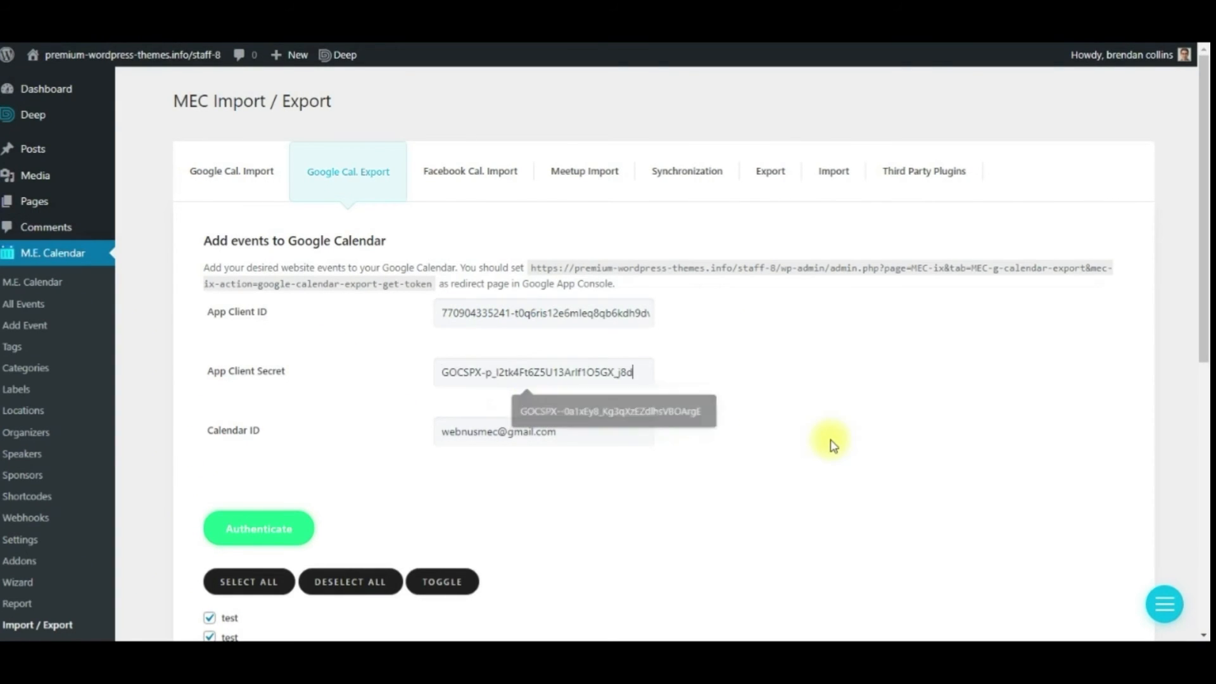
Step: Authenticate the app from the WordPress export page, choosing the Google account and continuing past the unverified-app warning to grant access
{"action": "scroll", "coordinate": [317, 506], "scroll_direction": "down", "scroll_amount": 1}
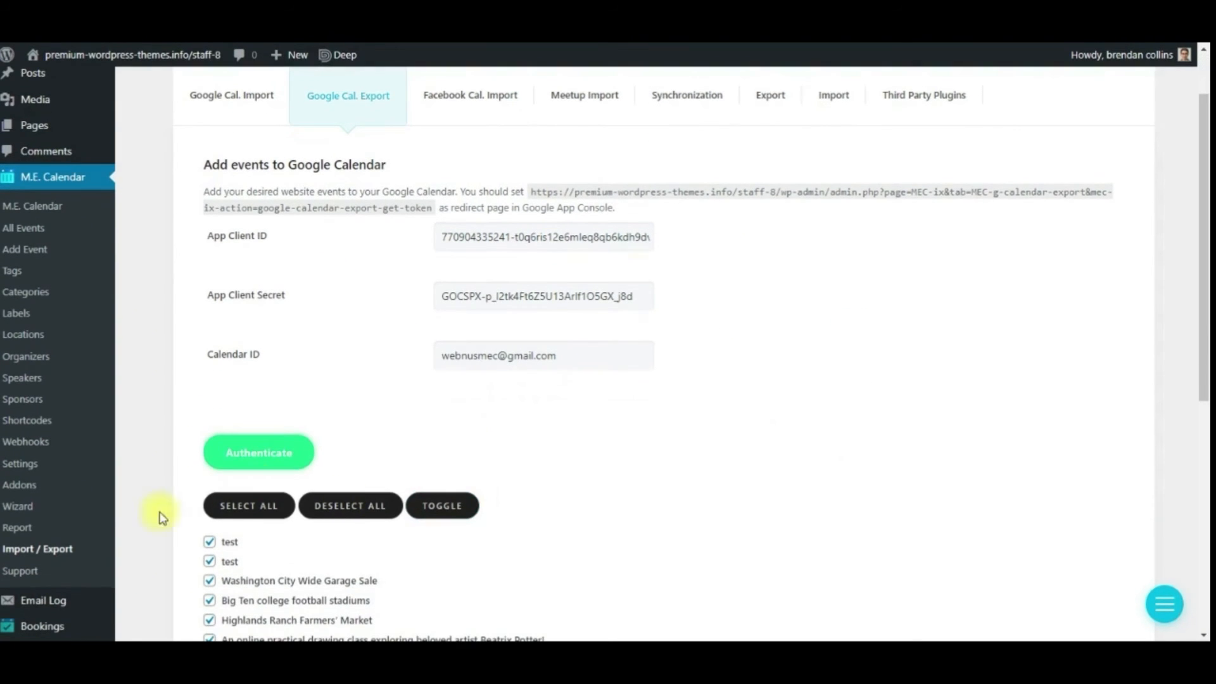
{"action": "left_click", "coordinate": [258, 454]}
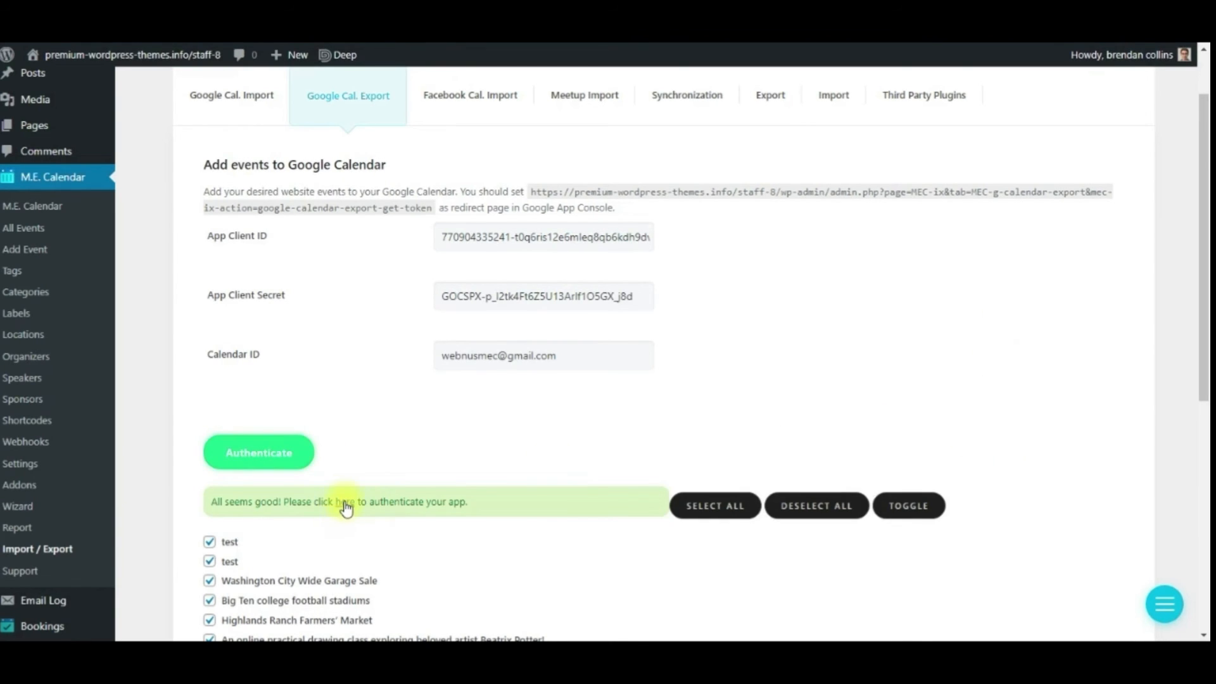
{"action": "left_click", "coordinate": [346, 503]}
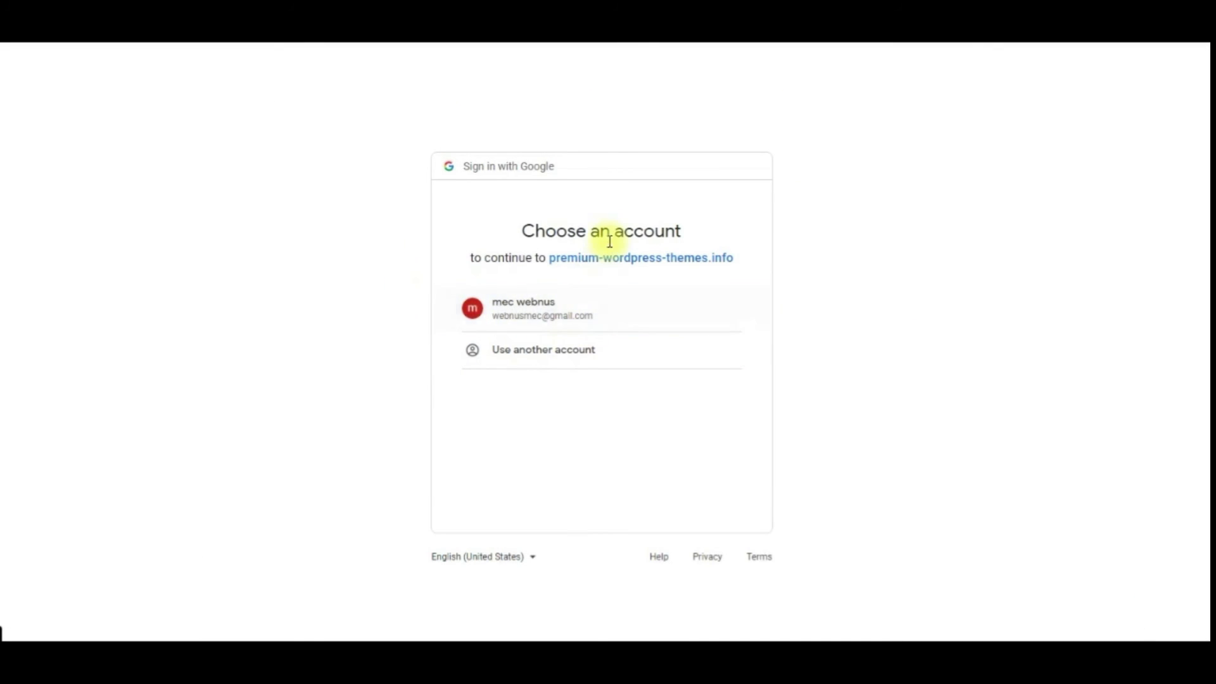
{"action": "left_click", "coordinate": [510, 312]}
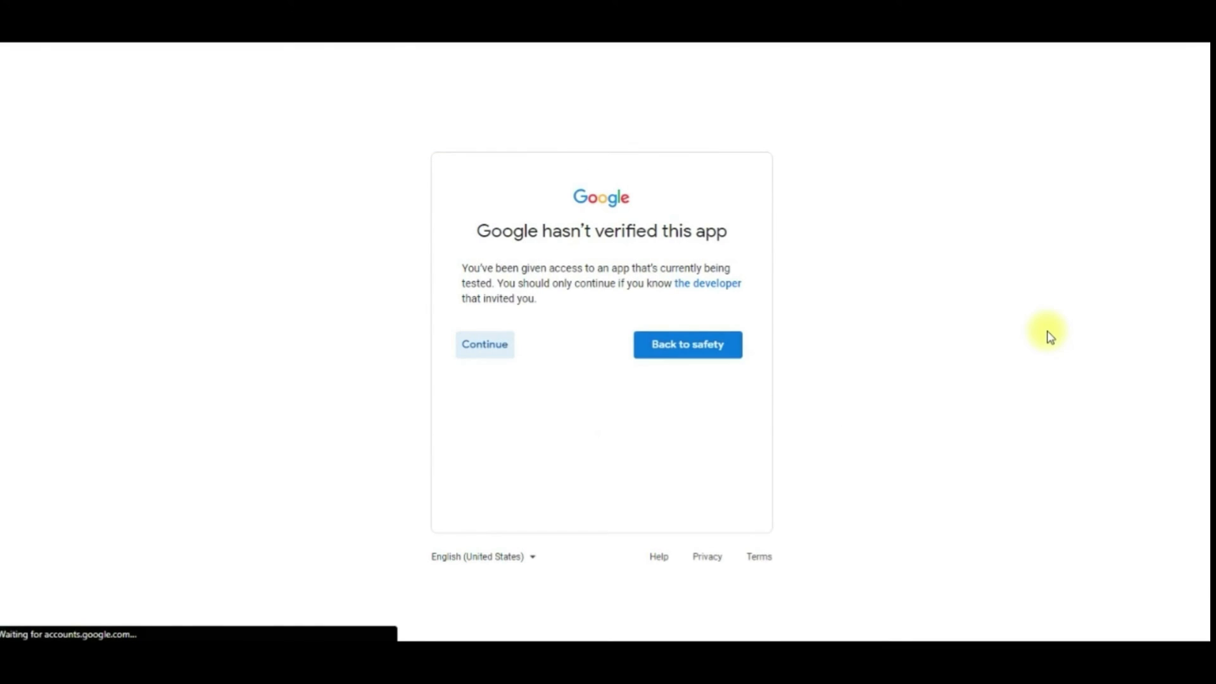
{"action": "left_click", "coordinate": [667, 573]}
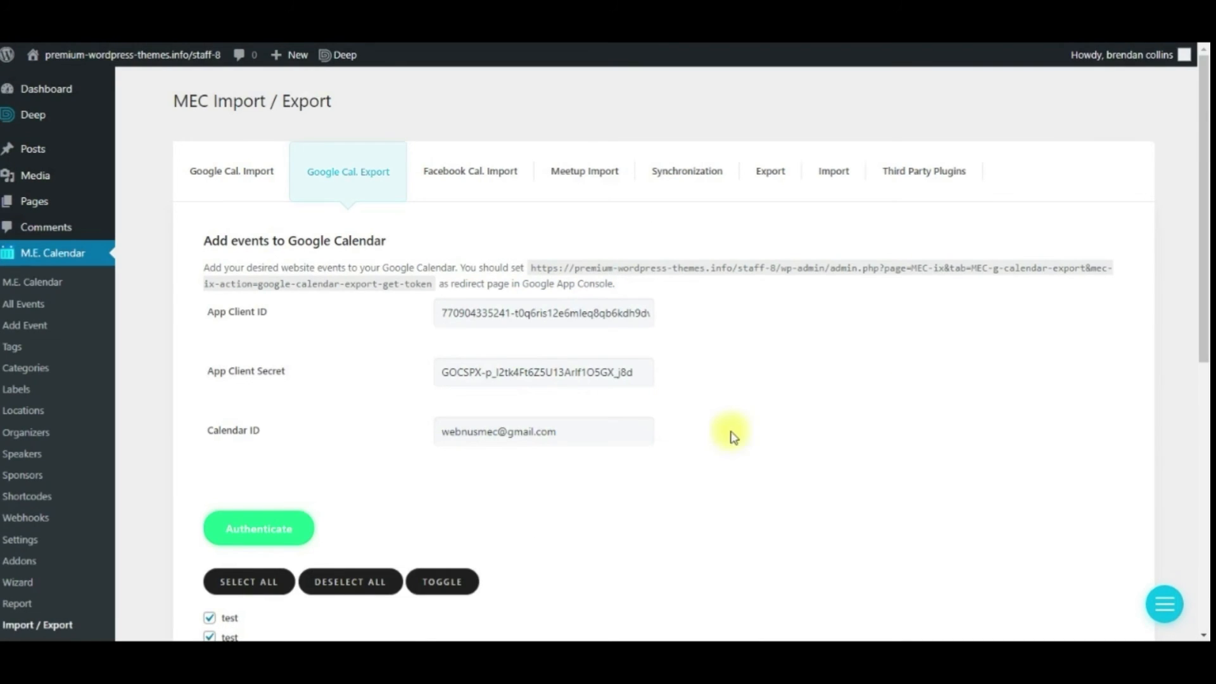
Step: Deselect all events in the export list except Big Ten college football stadiums and add that event to Google Calendar
{"action": "scroll", "coordinate": [710, 437], "scroll_direction": "down", "scroll_amount": 3}
{"action": "scroll", "coordinate": [676, 380], "scroll_direction": "down", "scroll_amount": 5}
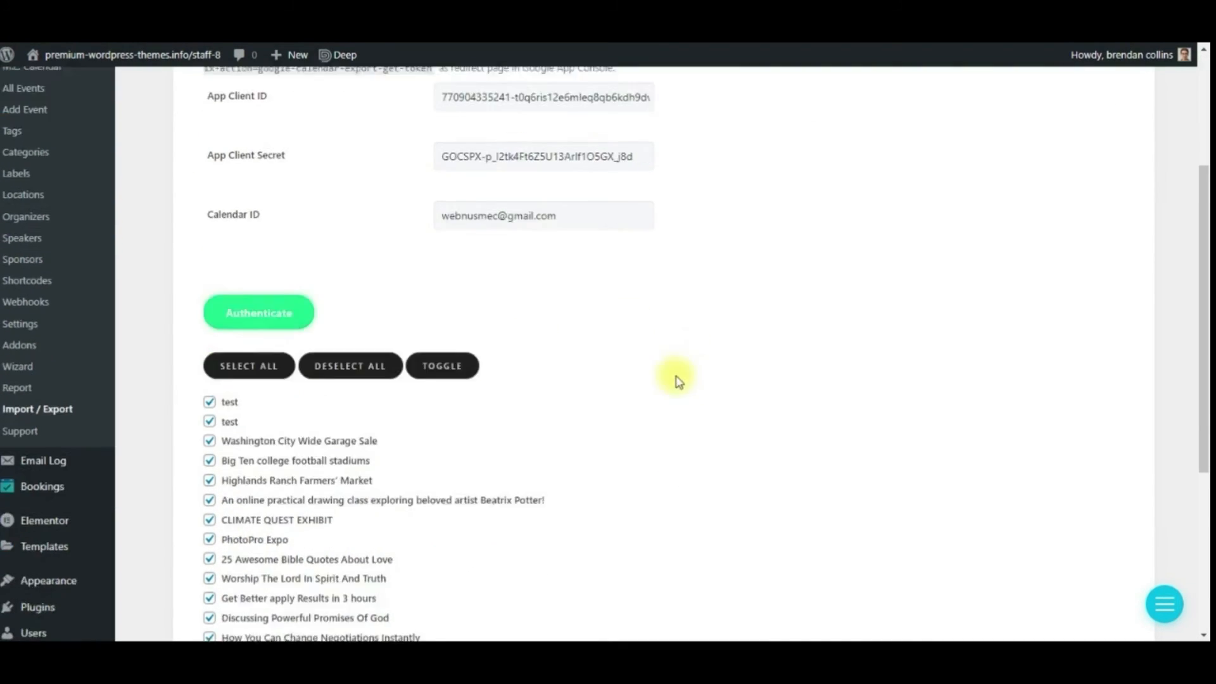
{"action": "scroll", "coordinate": [281, 440], "scroll_direction": "up", "scroll_amount": 7}
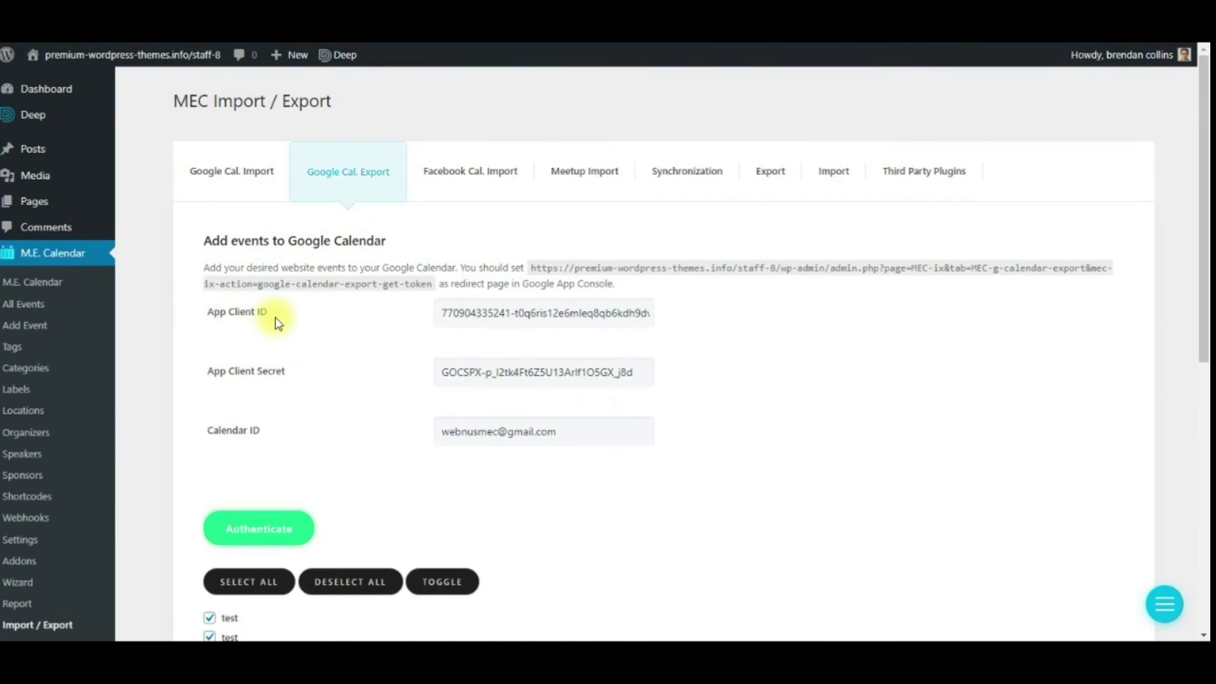
{"action": "scroll", "coordinate": [443, 344], "scroll_direction": "down", "scroll_amount": 6}
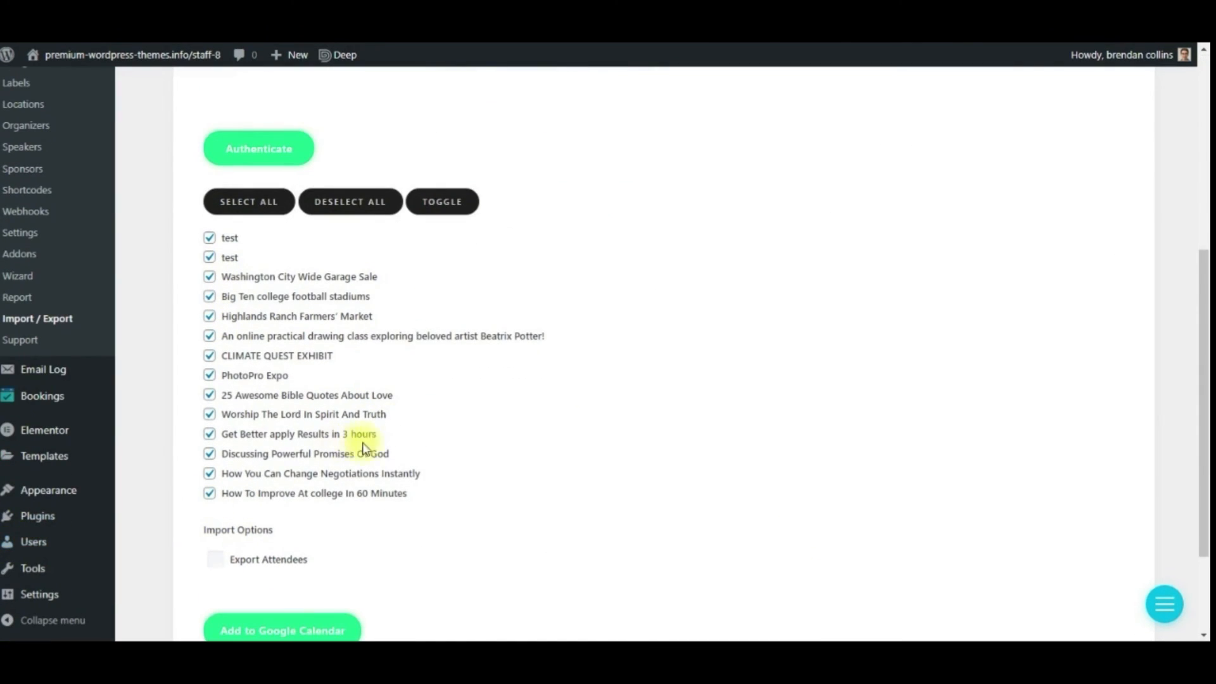
{"action": "scroll", "coordinate": [520, 484], "scroll_direction": "down", "scroll_amount": 2}
{"action": "scroll", "coordinate": [520, 485], "scroll_direction": "up", "scroll_amount": 4}
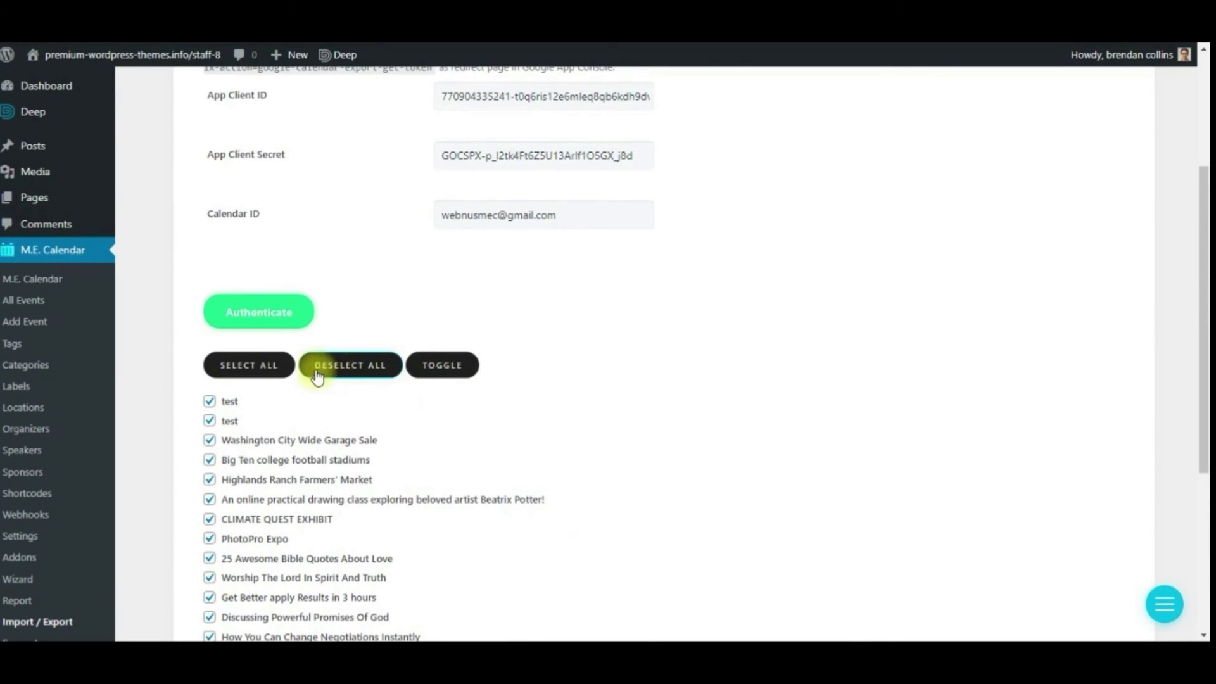
{"action": "left_click", "coordinate": [345, 368]}
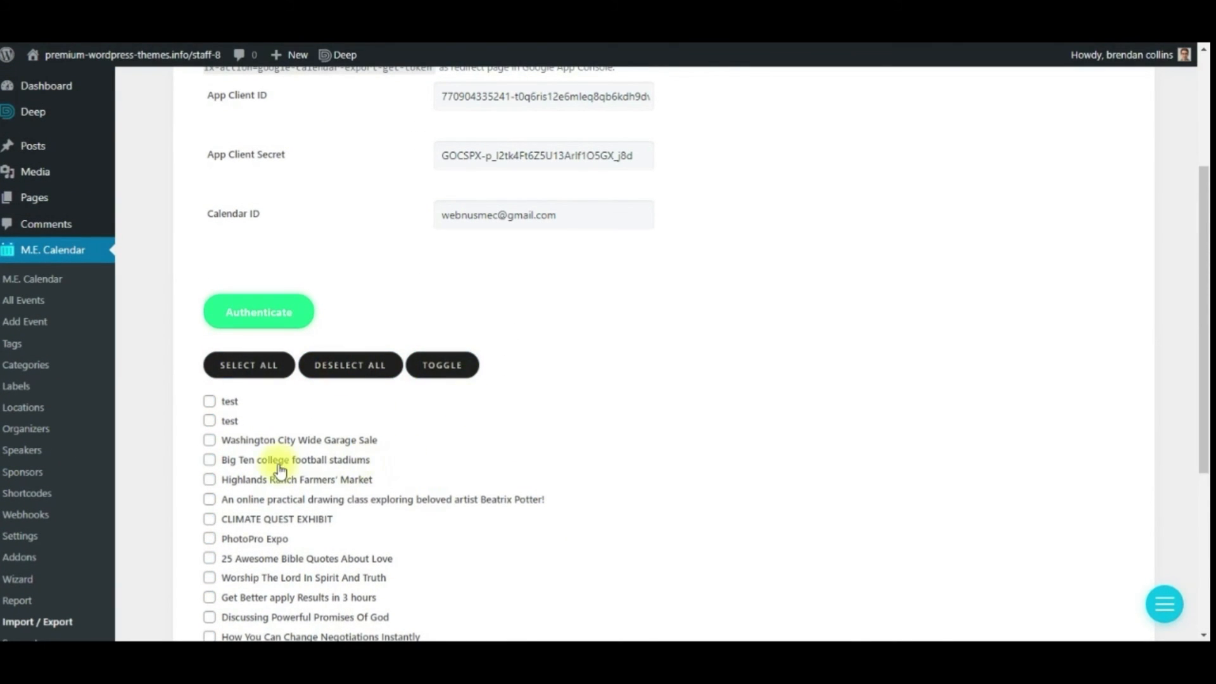
{"action": "left_click", "coordinate": [210, 460]}
{"action": "scroll", "coordinate": [427, 478], "scroll_direction": "down", "scroll_amount": 3}
{"action": "scroll", "coordinate": [435, 488], "scroll_direction": "down", "scroll_amount": 2}
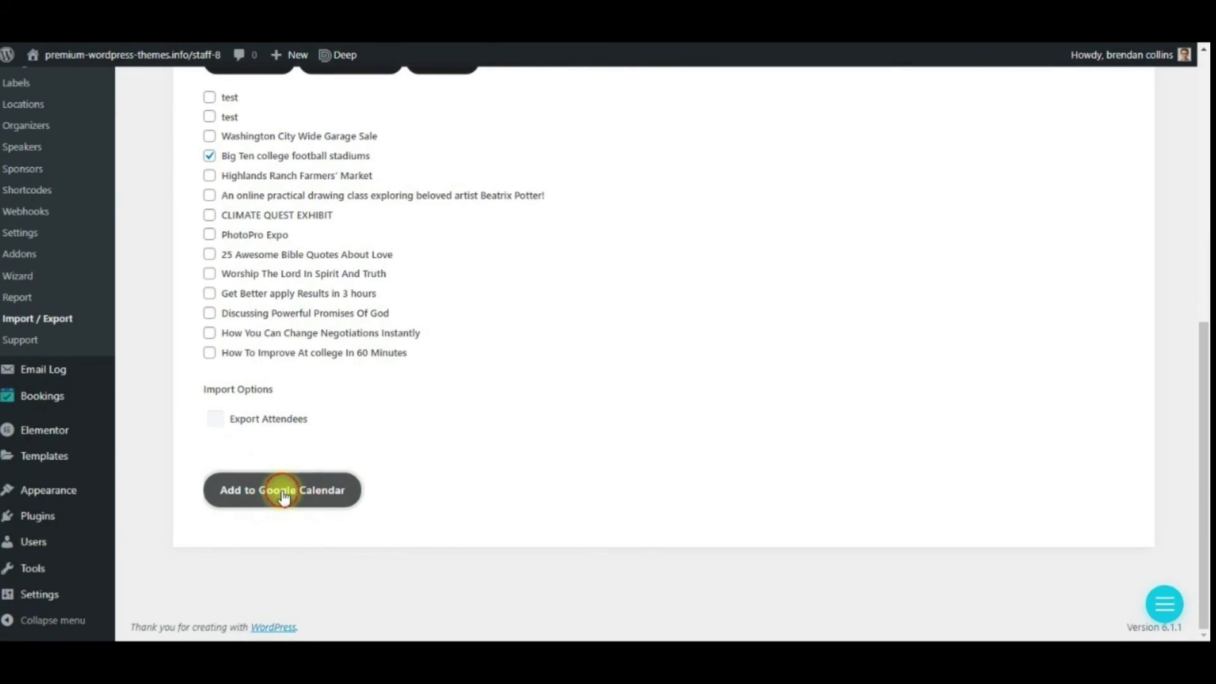
{"action": "left_click", "coordinate": [283, 494]}
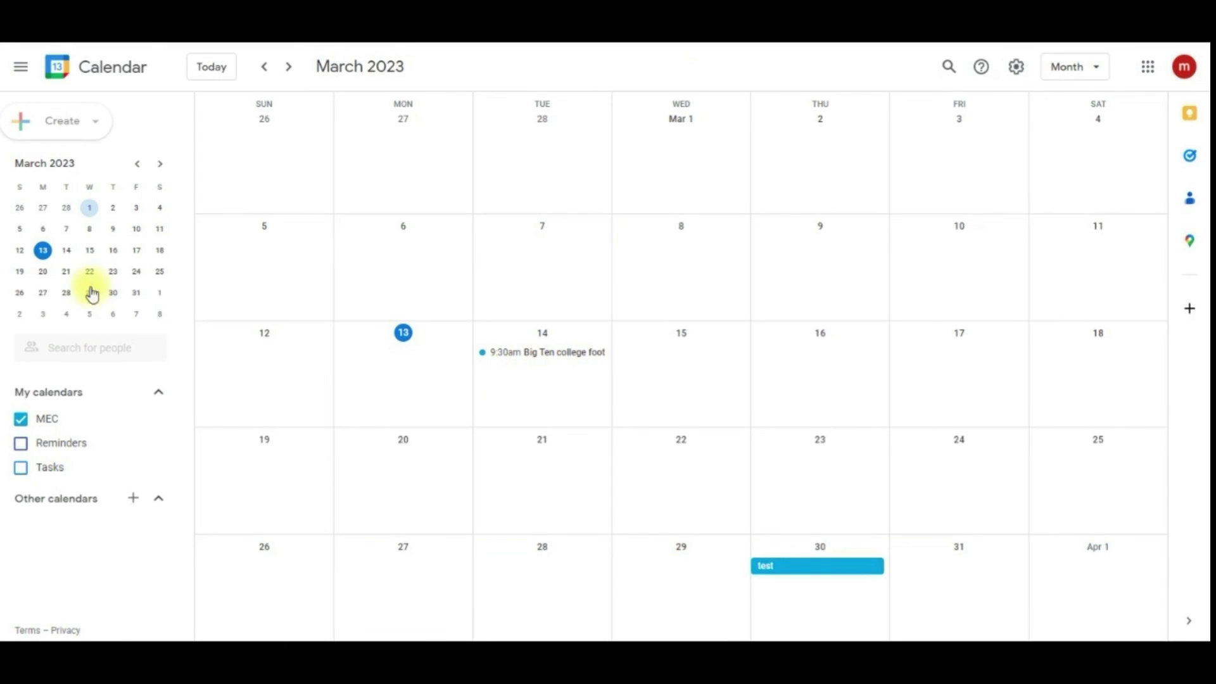
Step: Open the details of the exported Big Ten college football stadiums event on March 14 in Google Calendar
{"action": "left_click", "coordinate": [529, 353]}
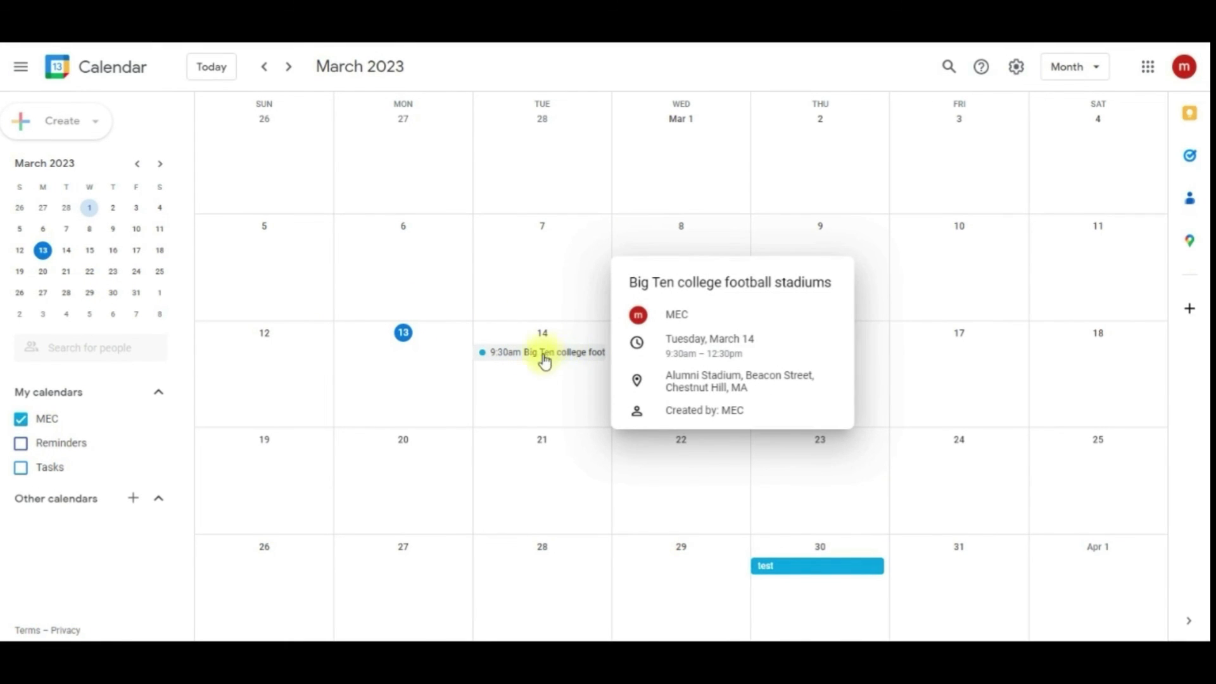
{"action": "mouse_move", "coordinate": [564, 357]}
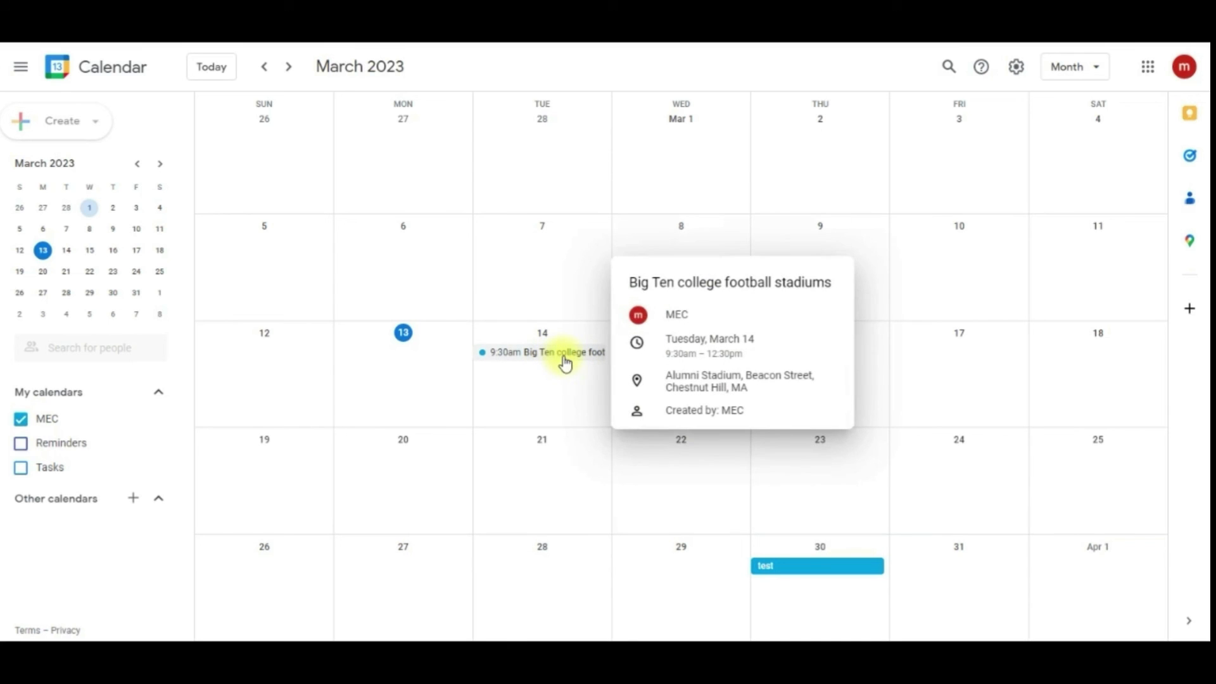